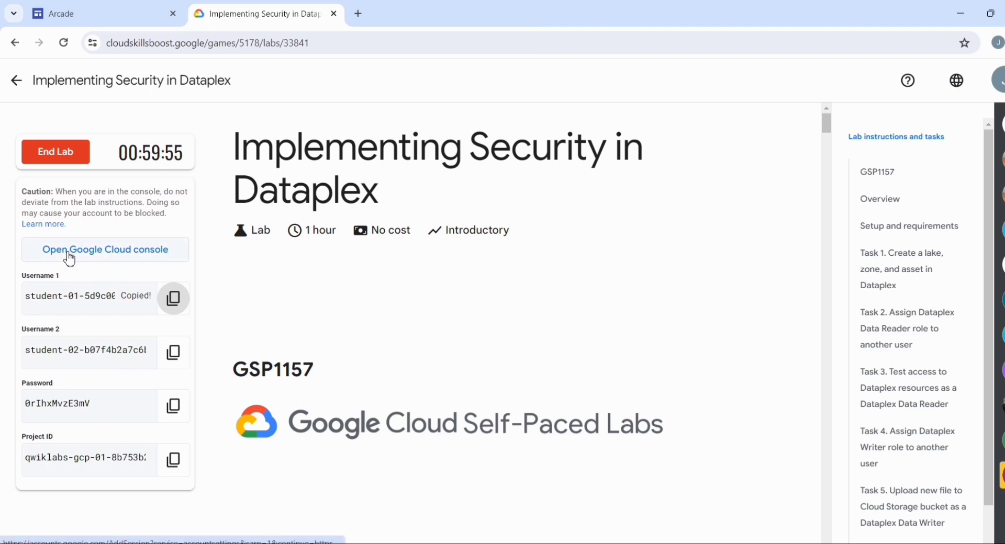
Open the lab's Google Cloud console link in an incognito window and submit the first lab username for sign-in
{"action": "right_click", "coordinate": [68, 251]}
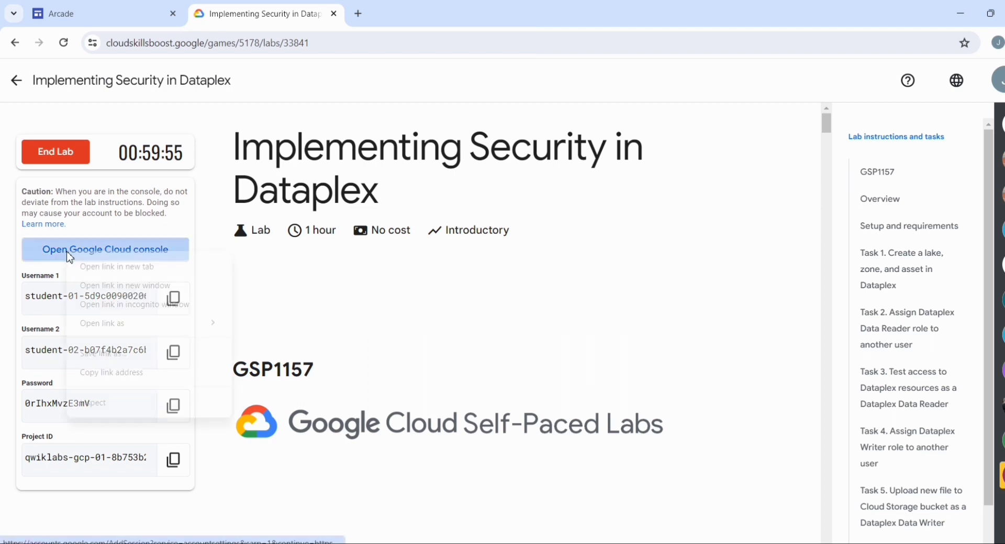
{"action": "left_click", "coordinate": [143, 309]}
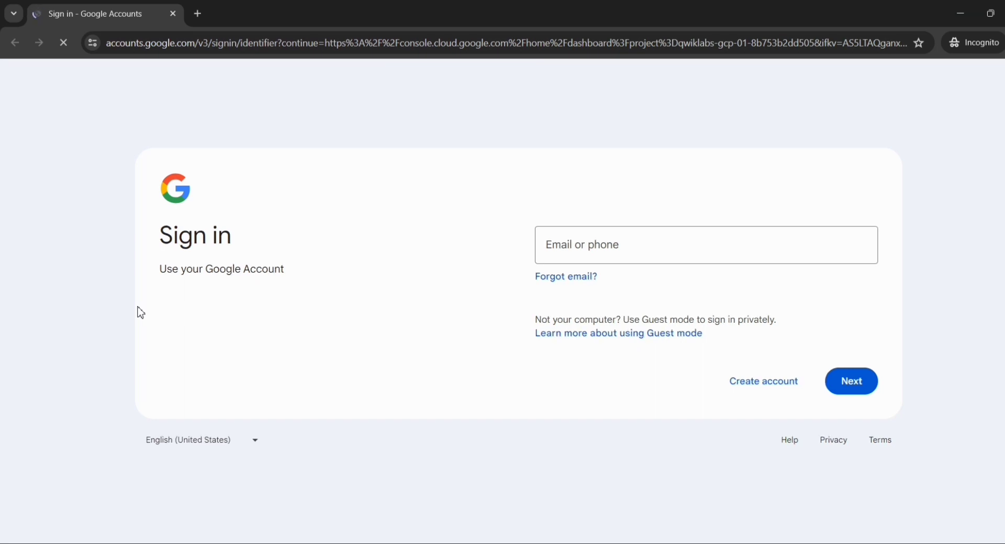
{"action": "key", "text": "ctrl+v"}
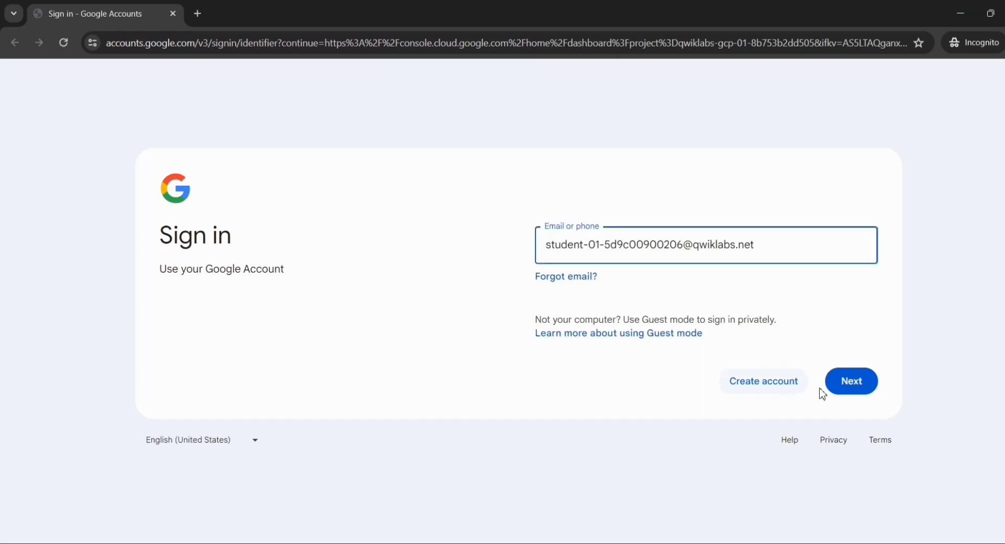
{"action": "left_click", "coordinate": [839, 397]}
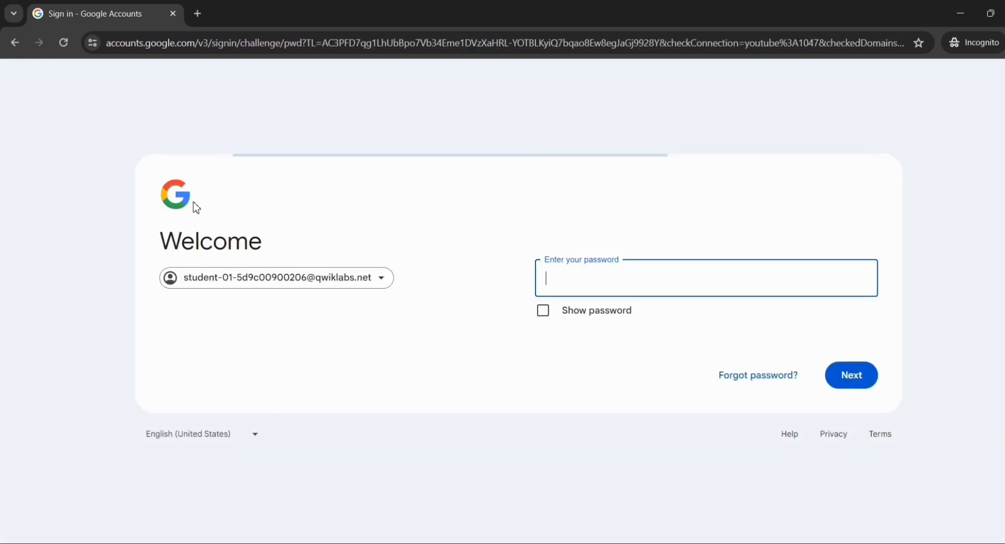
Copy the lab password from the lab page and submit it in the sign-in page's password field
{"action": "key", "text": "alt+Tab"}
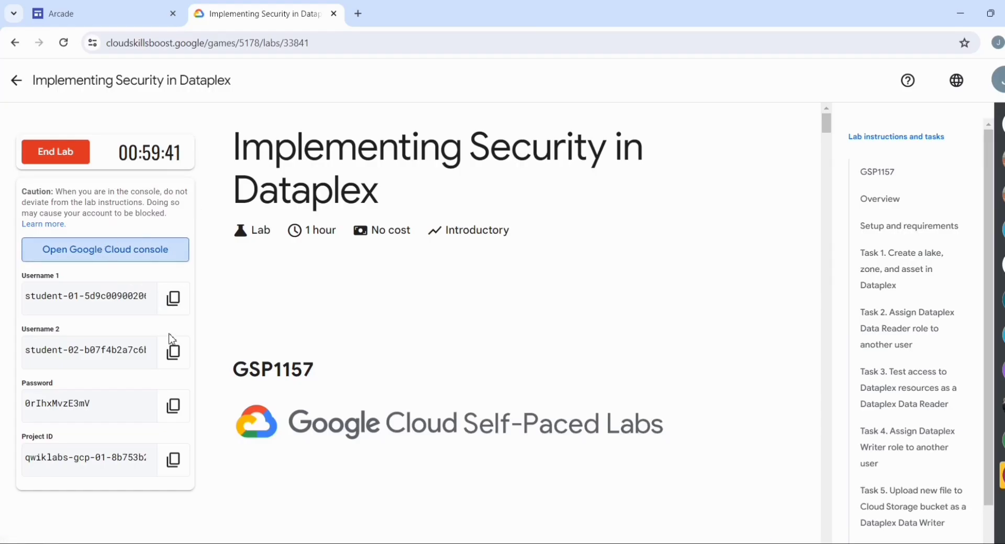
{"action": "left_click", "coordinate": [175, 407]}
{"action": "key", "text": "alt+Tab"}
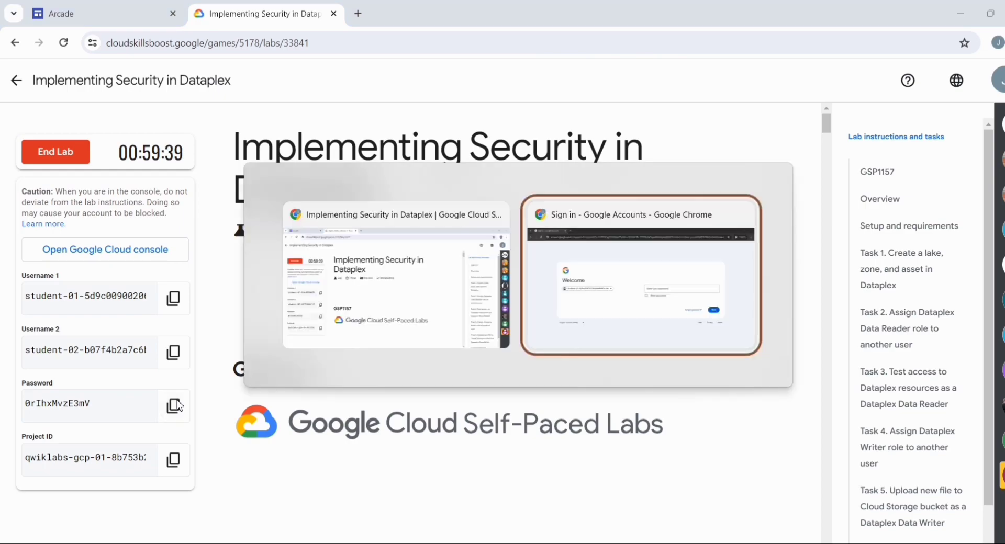
{"action": "key", "text": "ctrl+v"}
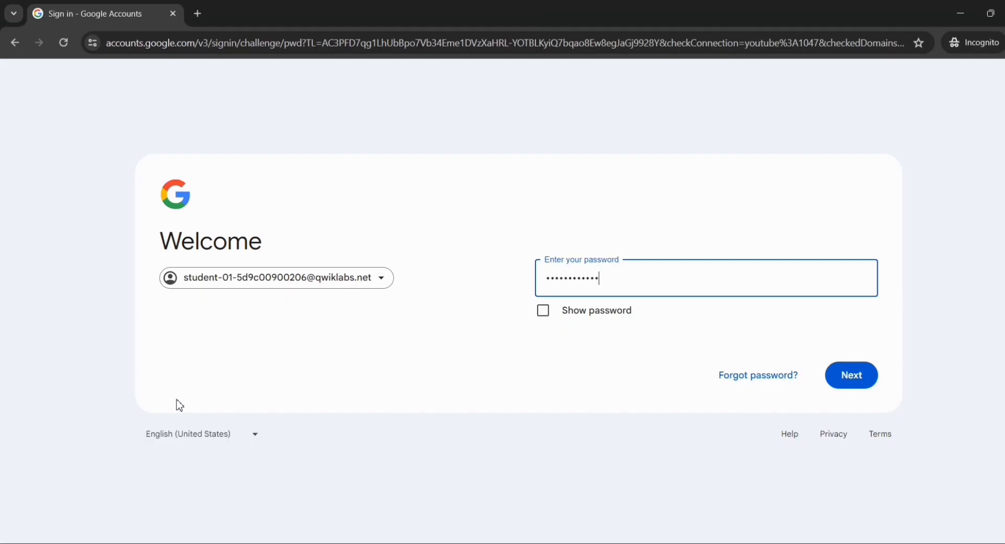
{"action": "left_click", "coordinate": [837, 377]}
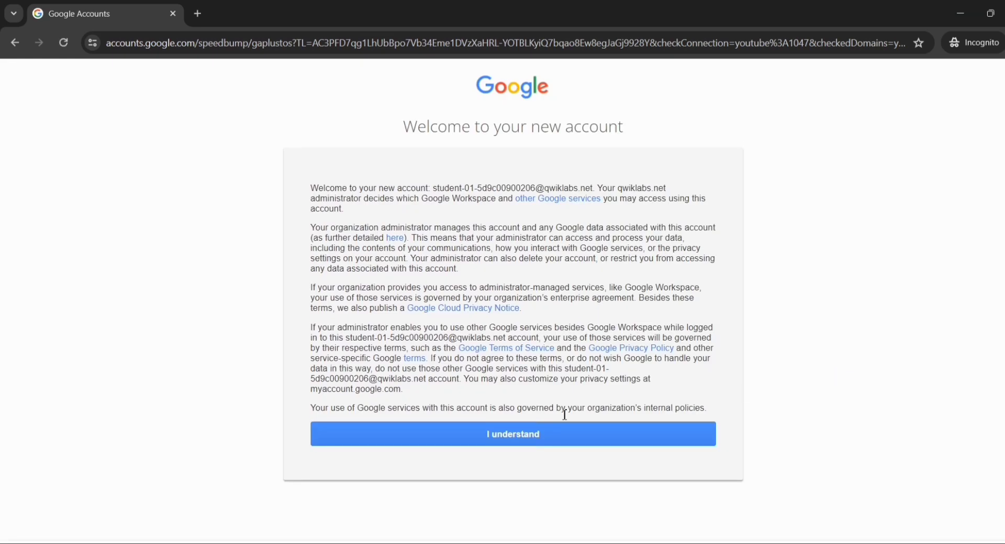
Acknowledge the new-account notice and agree to the Google Cloud Platform Terms of Service
{"action": "left_click", "coordinate": [490, 435]}
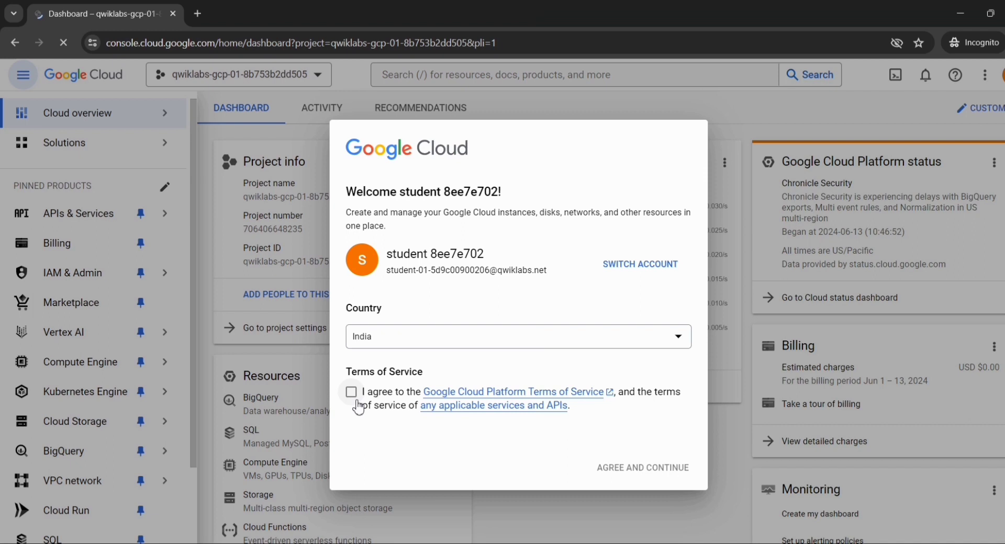
{"action": "left_click", "coordinate": [358, 403]}
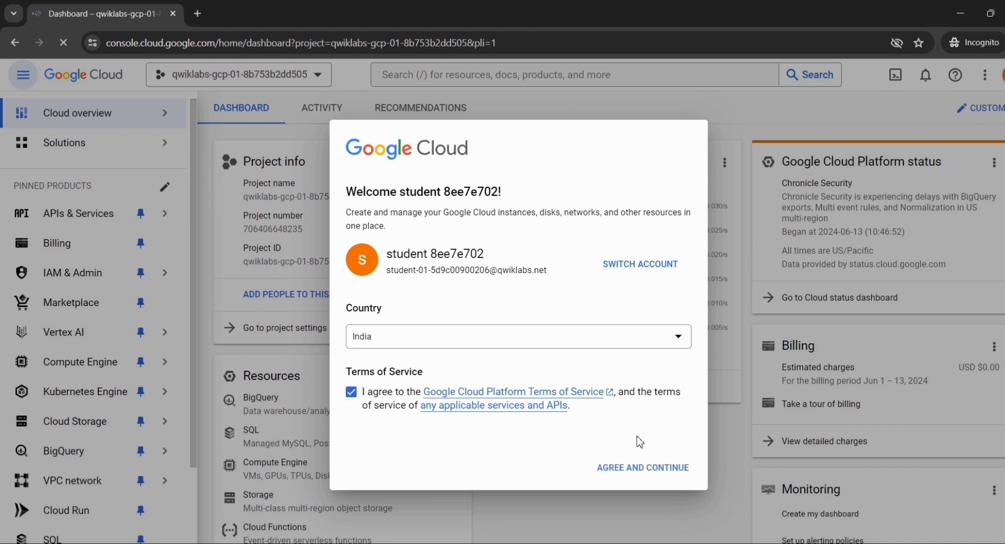
{"action": "left_click", "coordinate": [635, 468]}
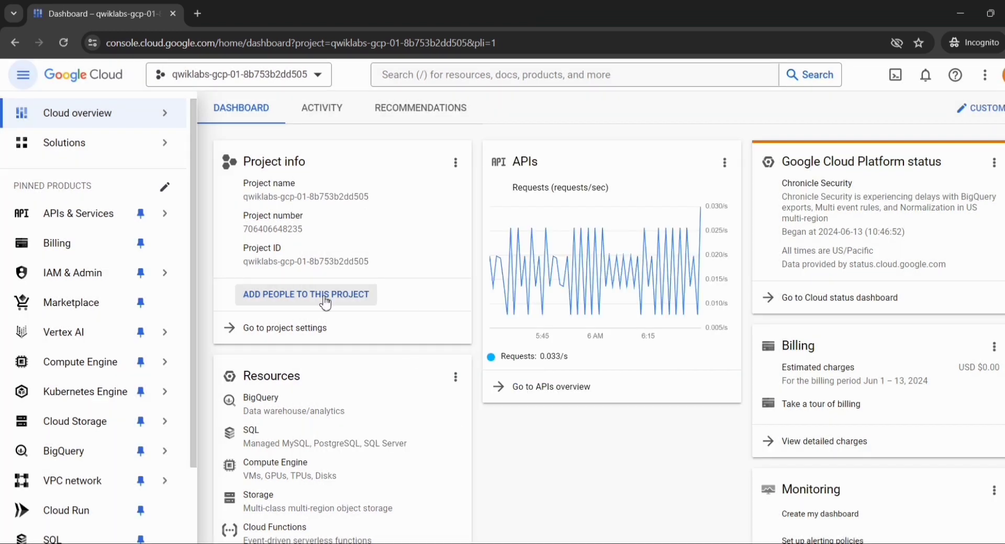
Find the Enable Dataplex API section in the lab instructions and copy the name Cloud Dataplex API
{"action": "key", "text": "alt+Tab"}
{"action": "scroll", "coordinate": [581, 337], "scroll_direction": "down", "scroll_amount": 20}
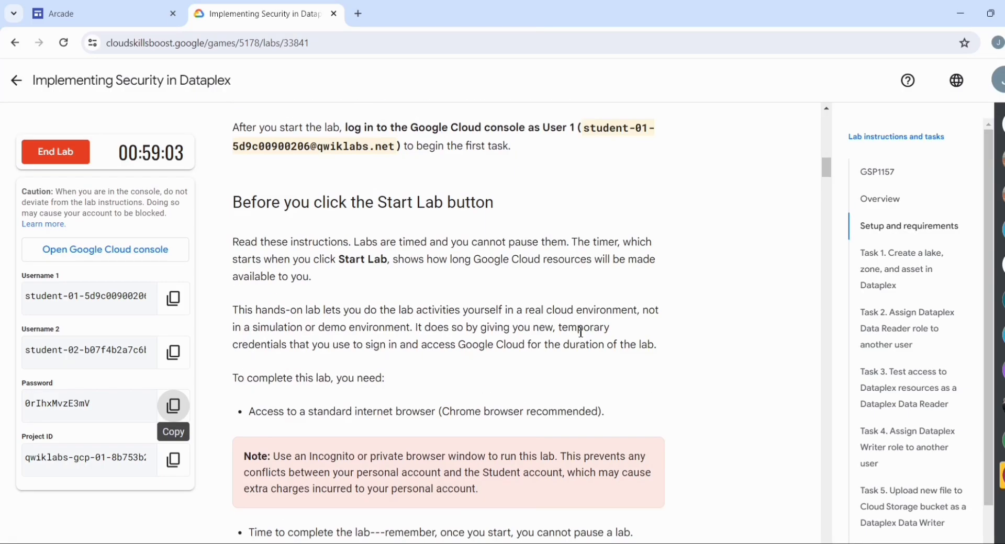
{"action": "scroll", "coordinate": [581, 336], "scroll_direction": "down", "scroll_amount": 15}
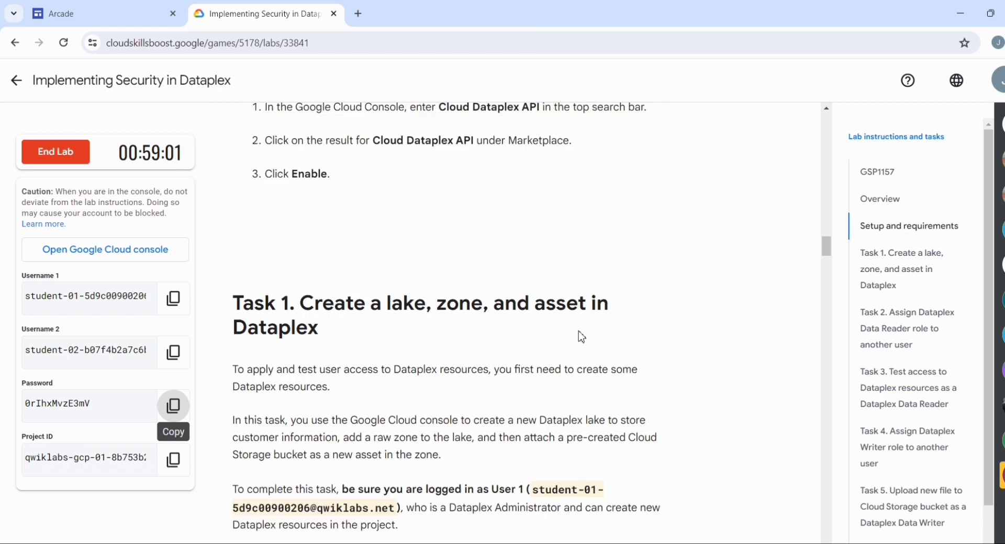
{"action": "scroll", "coordinate": [581, 337], "scroll_direction": "down", "scroll_amount": 7}
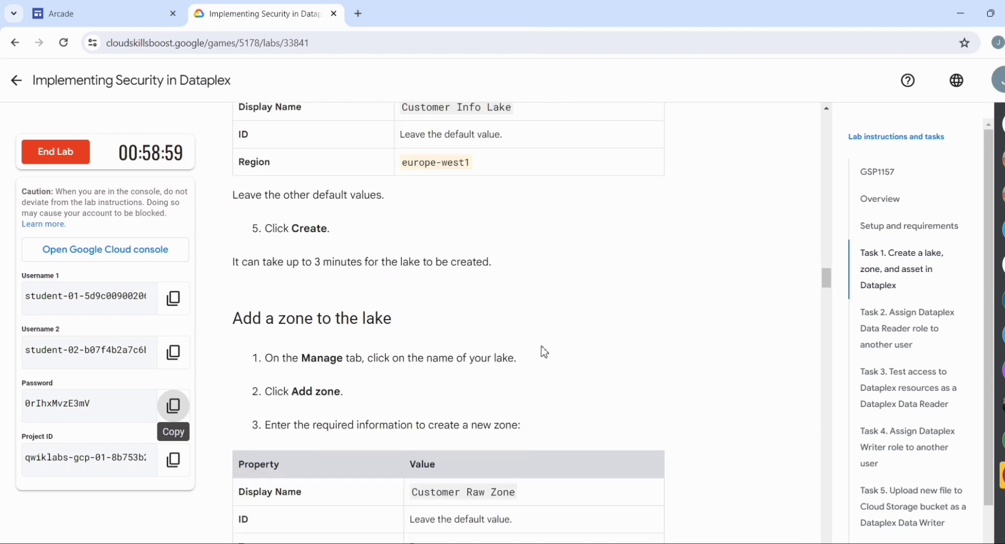
{"action": "scroll", "coordinate": [445, 376], "scroll_direction": "down", "scroll_amount": 1}
{"action": "scroll", "coordinate": [445, 375], "scroll_direction": "up", "scroll_amount": 7}
{"action": "scroll", "coordinate": [445, 375], "scroll_direction": "up", "scroll_amount": 10}
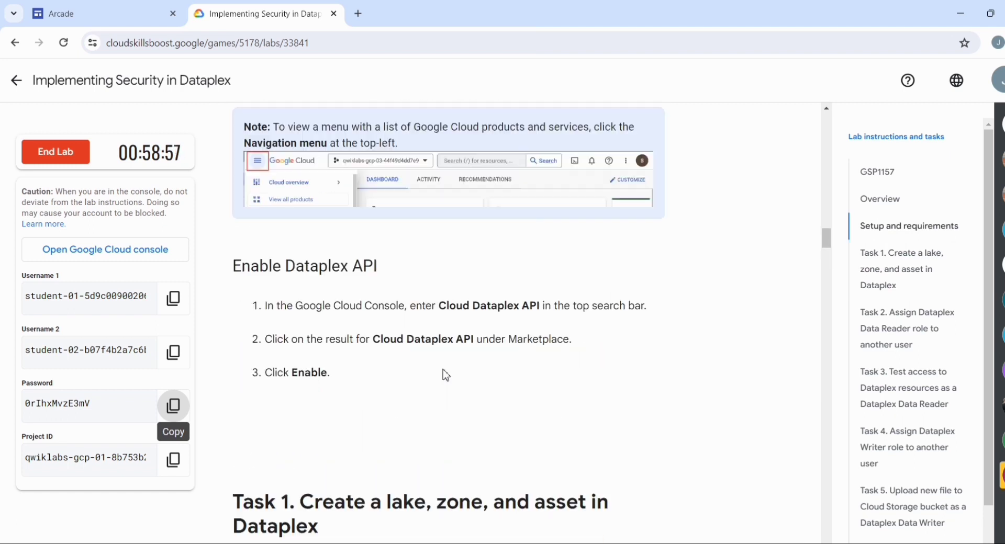
{"action": "left_click_drag", "start_coordinate": [374, 340], "coordinate": [475, 339]}
{"action": "key", "text": "ctrl+c"}
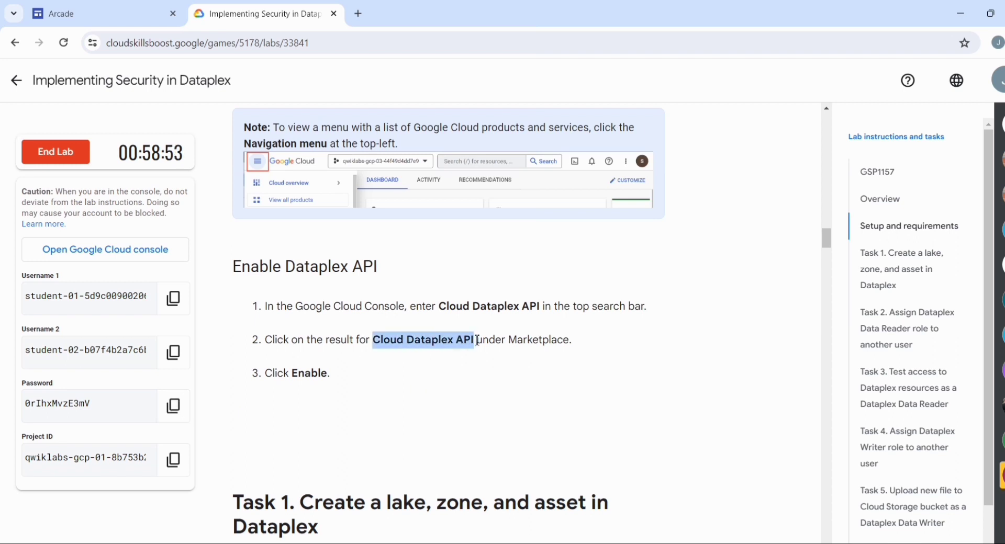
Search the Cloud console for Cloud Dataplex API, open its Marketplace result, and check whether the API is enabled
{"action": "key", "text": "alt+Tab"}
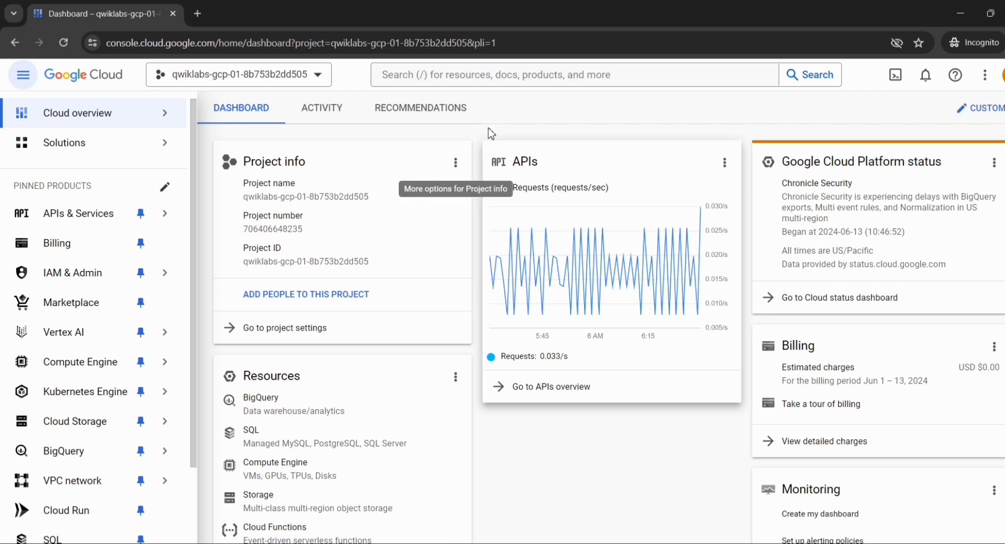
{"action": "left_click", "coordinate": [461, 70]}
{"action": "key", "text": "ctrl+v"}
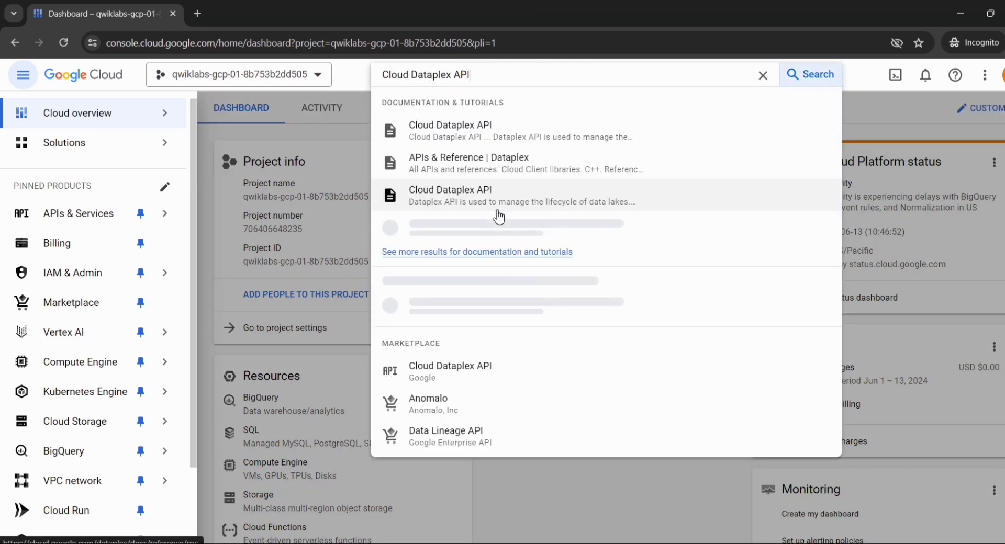
{"action": "scroll", "coordinate": [500, 217], "scroll_direction": "down", "scroll_amount": 2}
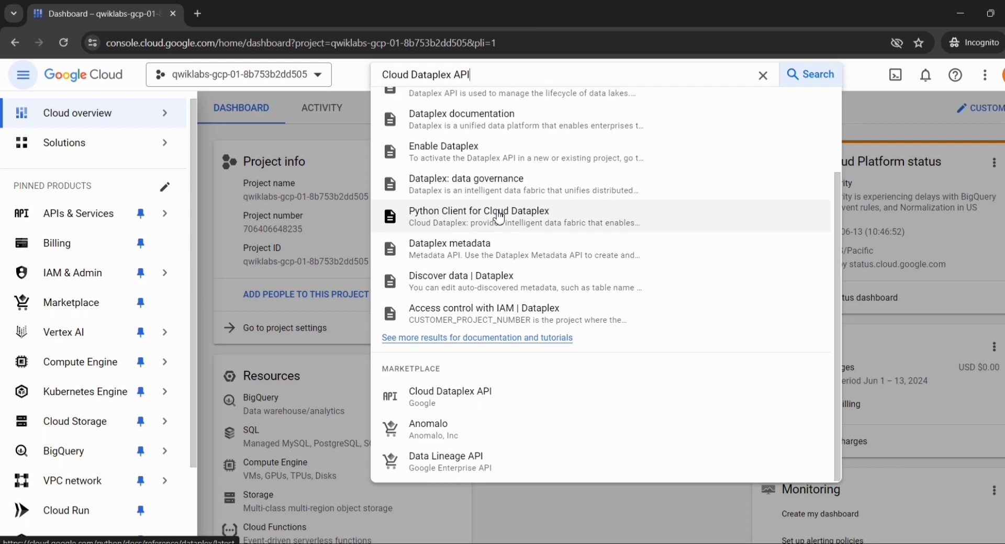
{"action": "left_click", "coordinate": [435, 403]}
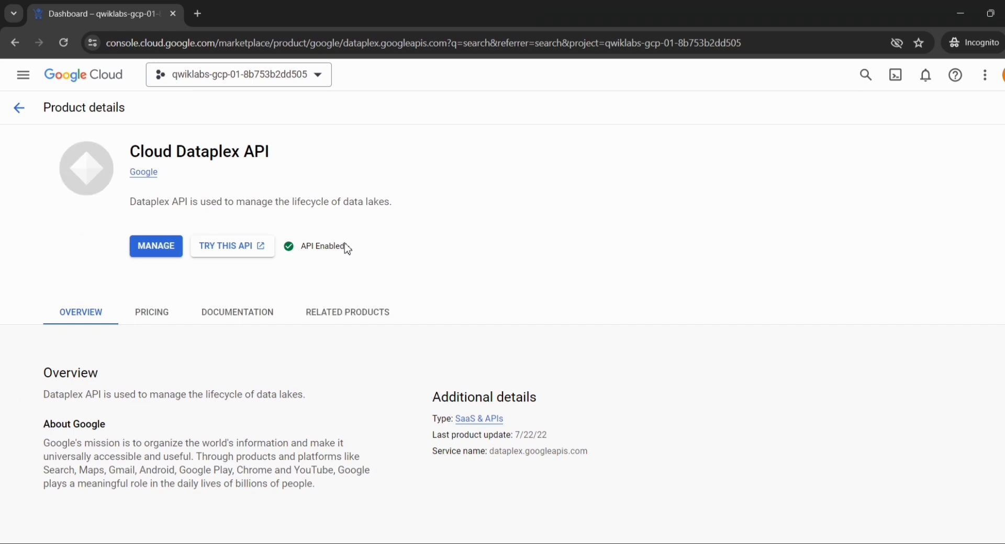
{"action": "left_click_drag", "start_coordinate": [346, 246], "coordinate": [301, 246]}
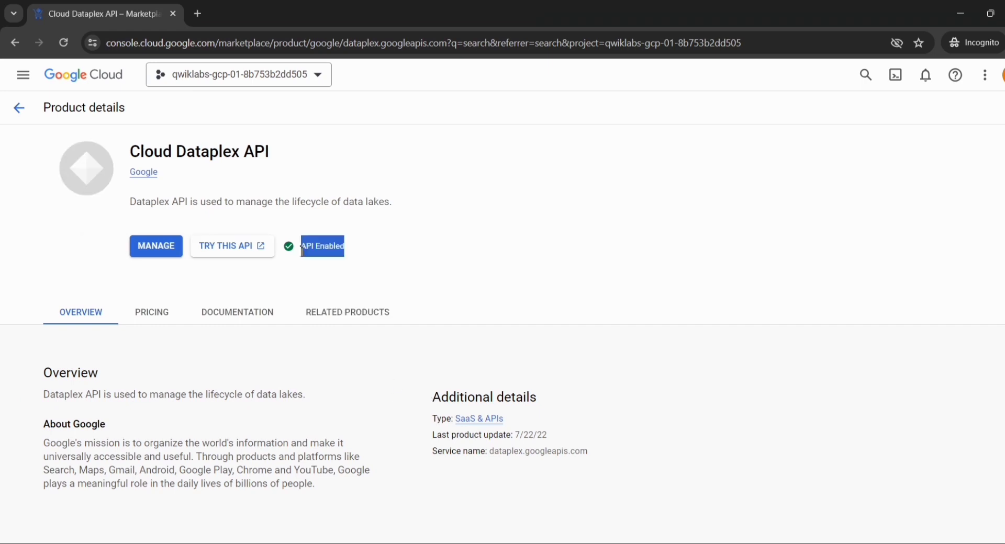
{"action": "left_click", "coordinate": [356, 262]}
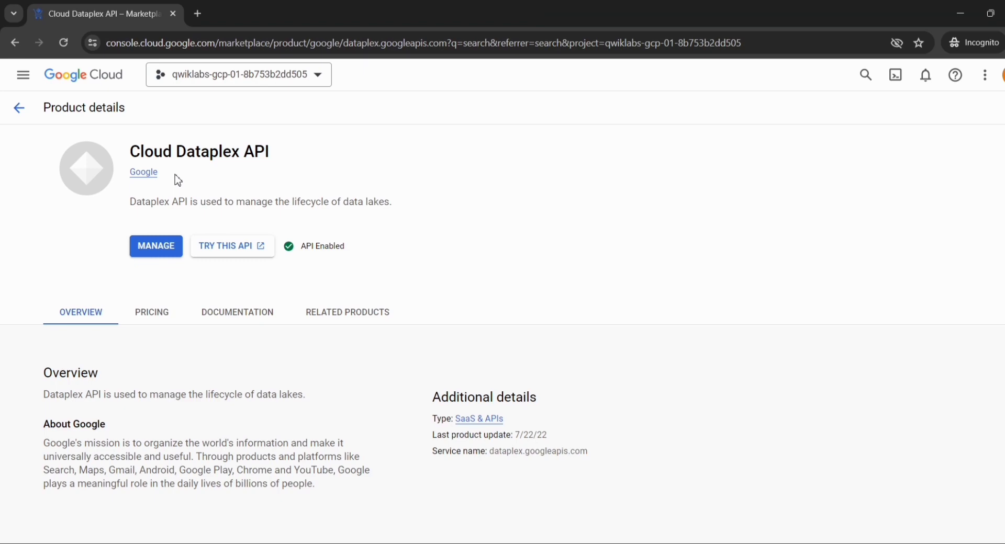
Find the Create a lake section under Task 1 of the lab instructions and copy the product name Dataplex
{"action": "key", "text": "alt+Tab"}
{"action": "scroll", "coordinate": [385, 231], "scroll_direction": "down", "scroll_amount": 5}
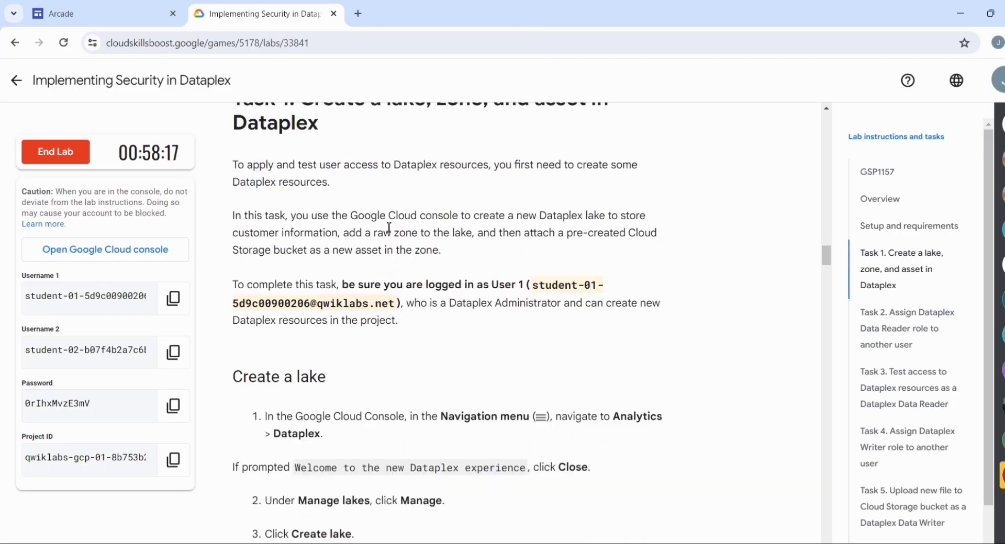
{"action": "scroll", "coordinate": [456, 267], "scroll_direction": "down", "scroll_amount": 4}
{"action": "scroll", "coordinate": [449, 287], "scroll_direction": "up", "scroll_amount": 2}
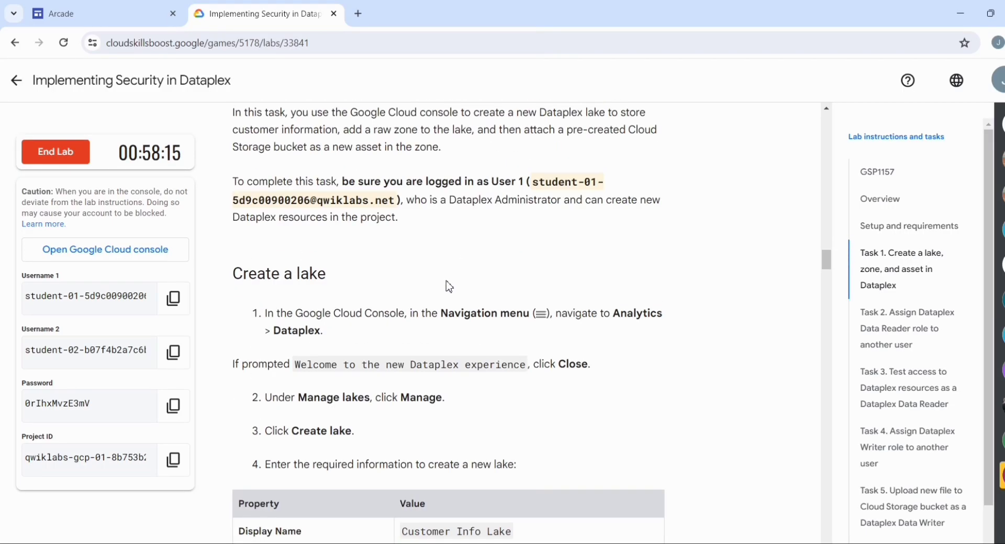
{"action": "scroll", "coordinate": [449, 287], "scroll_direction": "down", "scroll_amount": 2}
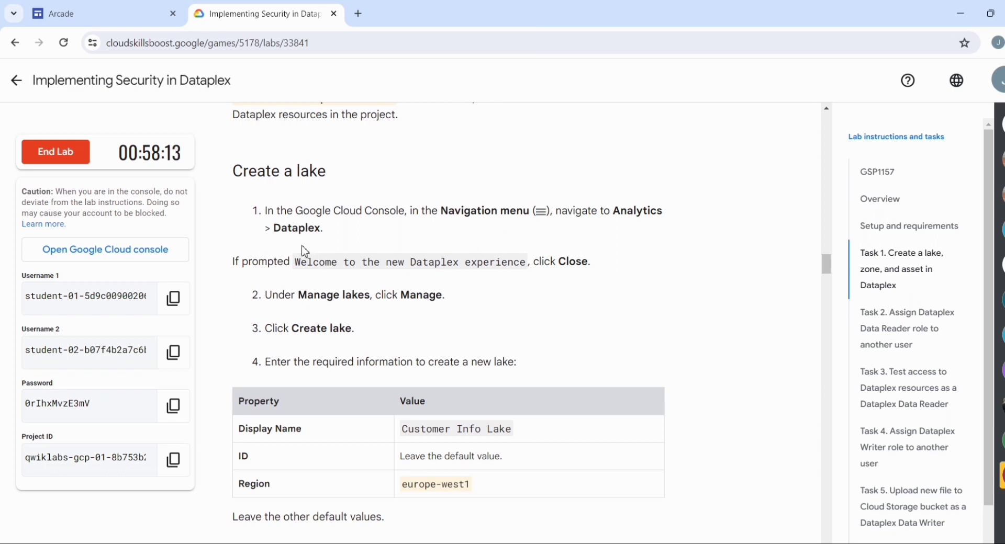
{"action": "left_click_drag", "start_coordinate": [275, 225], "coordinate": [322, 226]}
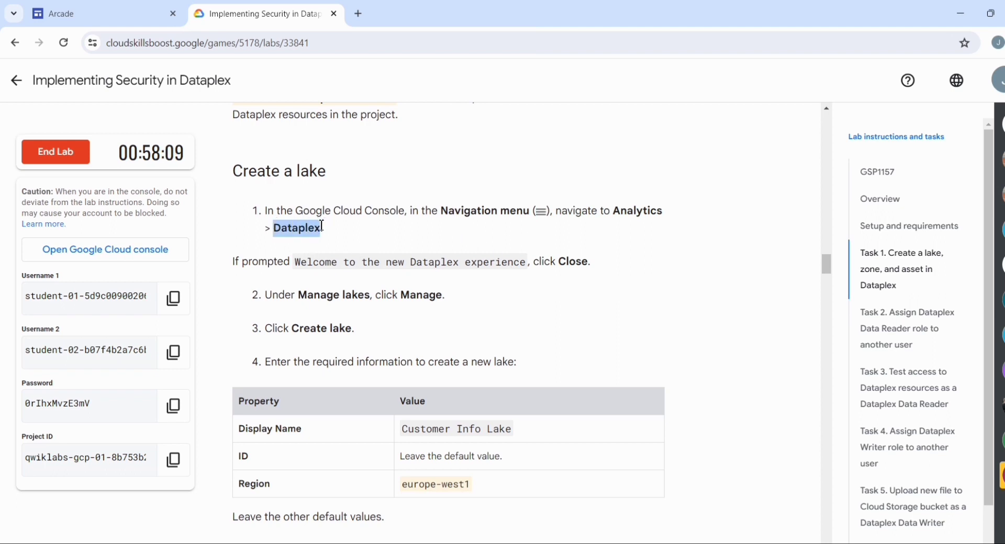
Return to the console dashboard, search for Dataplex in place of the previous query, and open the Dataplex product page
{"action": "key", "text": "alt+Tab"}
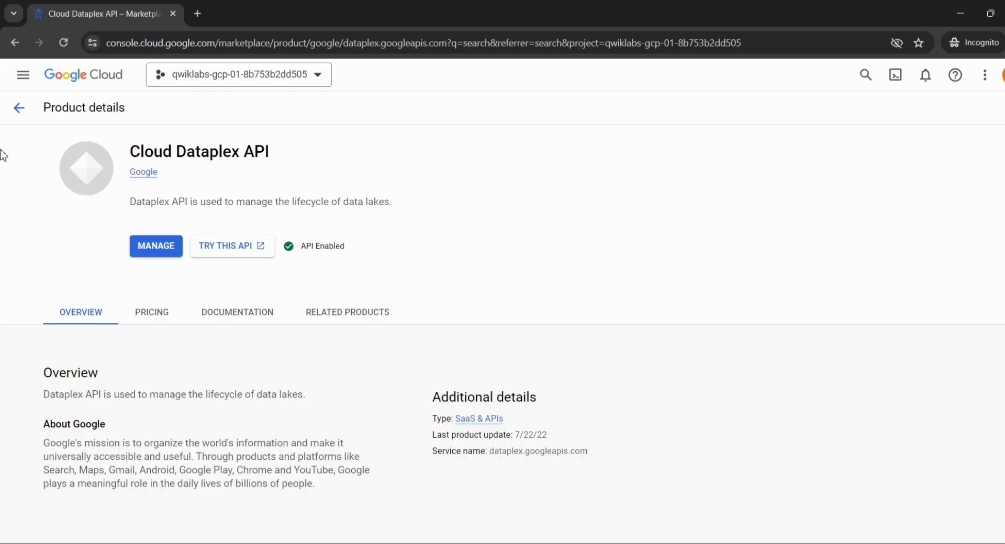
{"action": "left_click", "coordinate": [15, 110]}
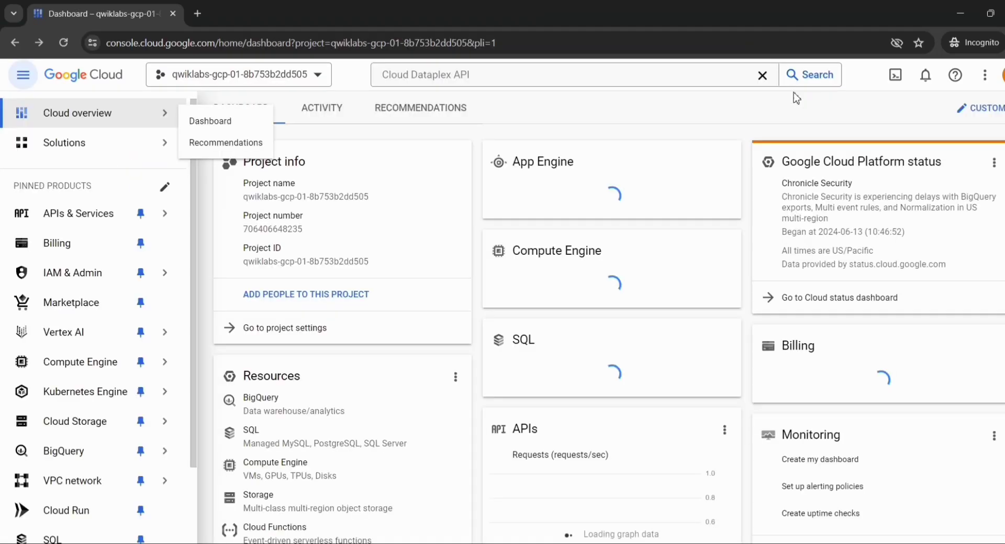
{"action": "left_click", "coordinate": [763, 76]}
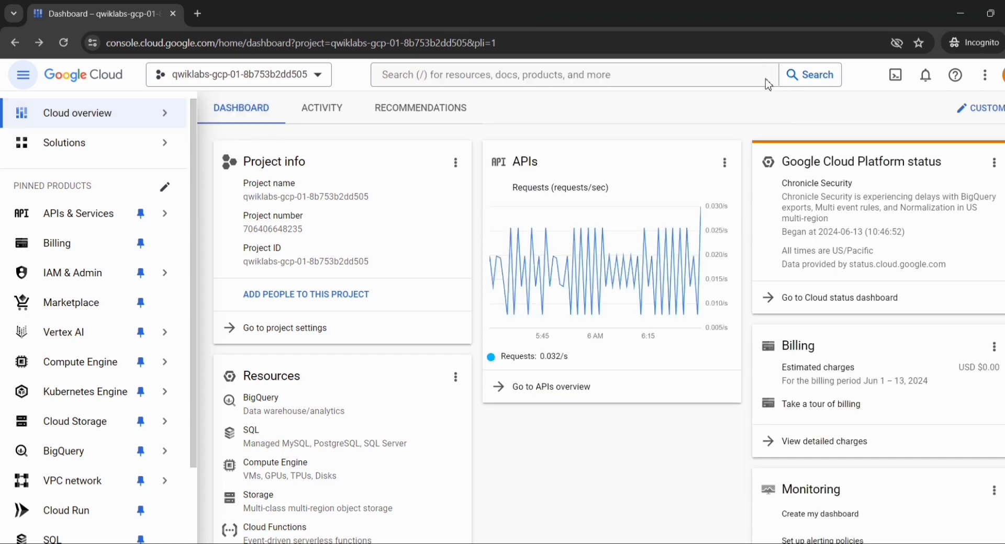
{"action": "left_click", "coordinate": [606, 80]}
{"action": "type", "text": "Dataplex"}
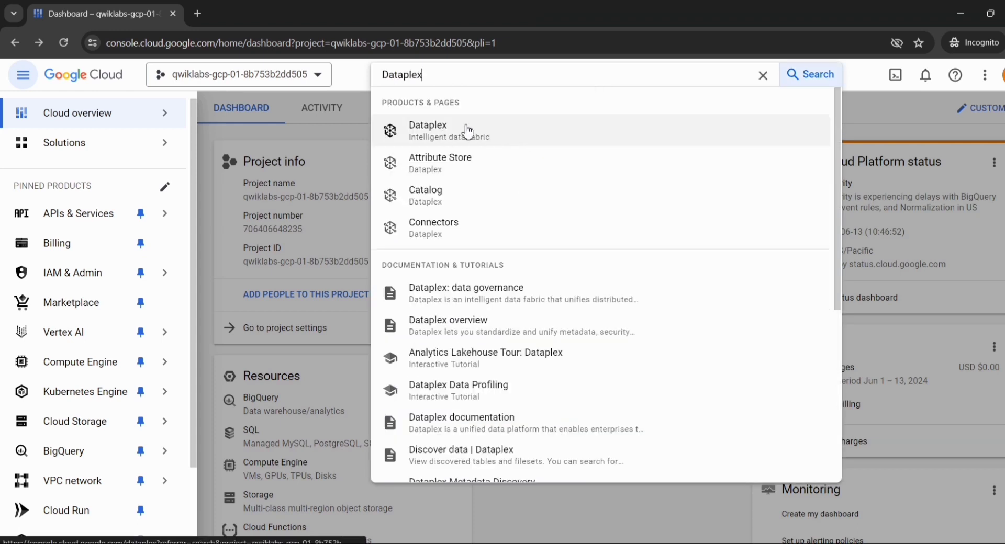
{"action": "left_click", "coordinate": [433, 139]}
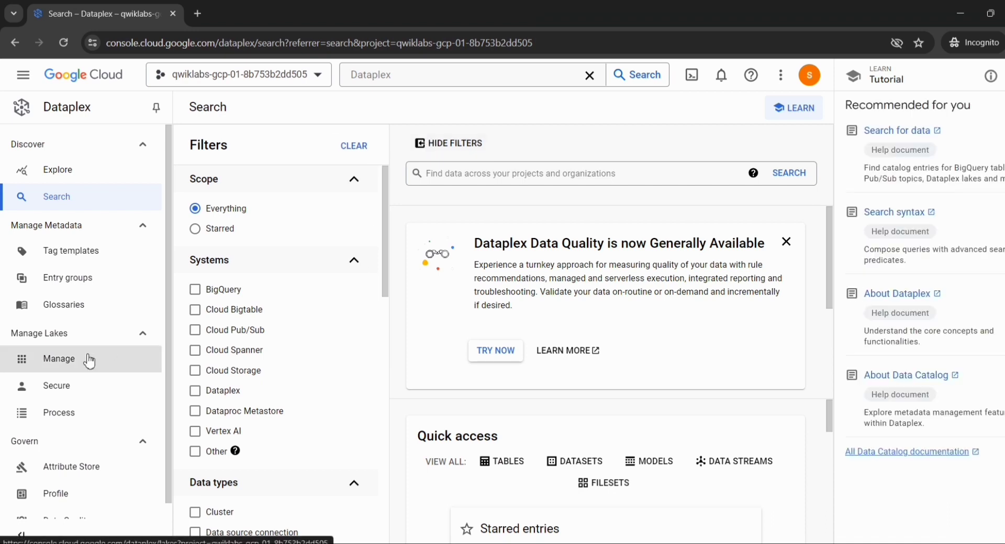
Start a new lake under Manage Lakes and give it the display name Customer Info Lake, copied from the lab instructions
{"action": "left_click", "coordinate": [80, 367]}
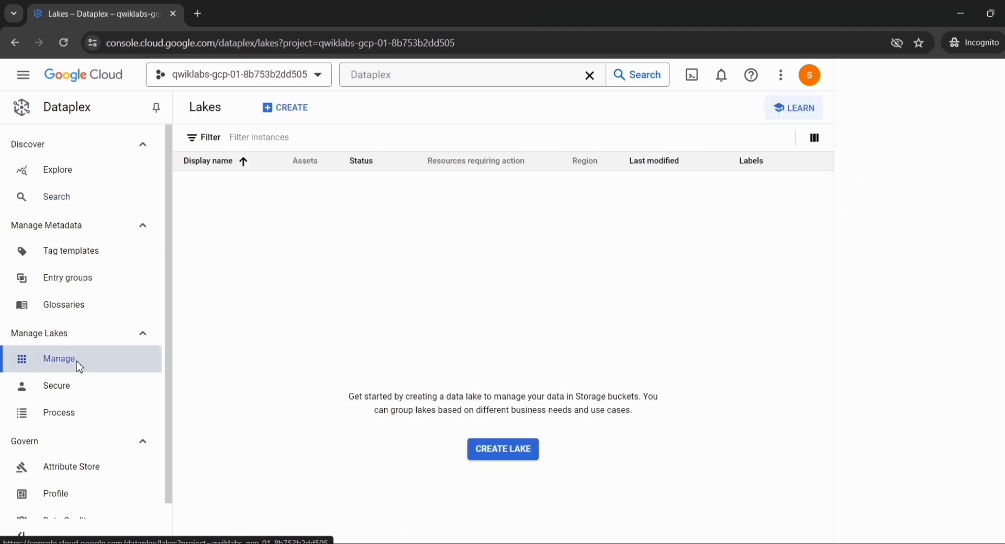
{"action": "left_click", "coordinate": [504, 450]}
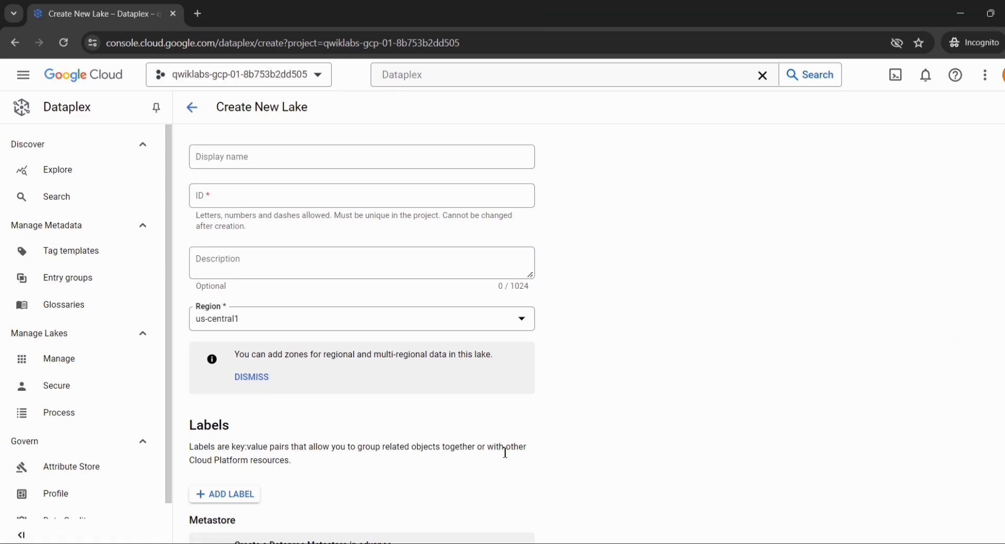
{"action": "key", "text": "alt+Tab"}
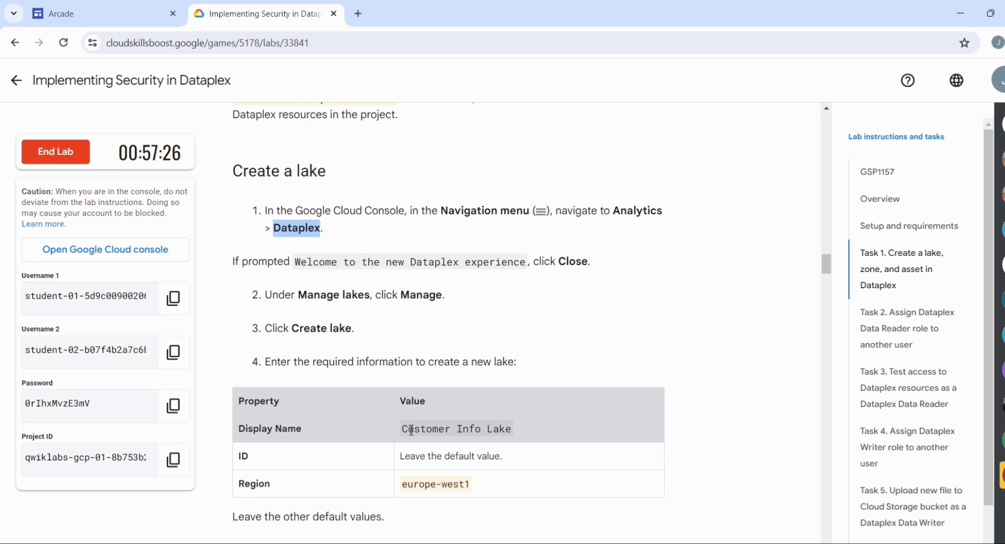
{"action": "left_click_drag", "start_coordinate": [401, 429], "coordinate": [524, 435]}
{"action": "key", "text": "ctrl+c"}
{"action": "key", "text": "alt+Tab"}
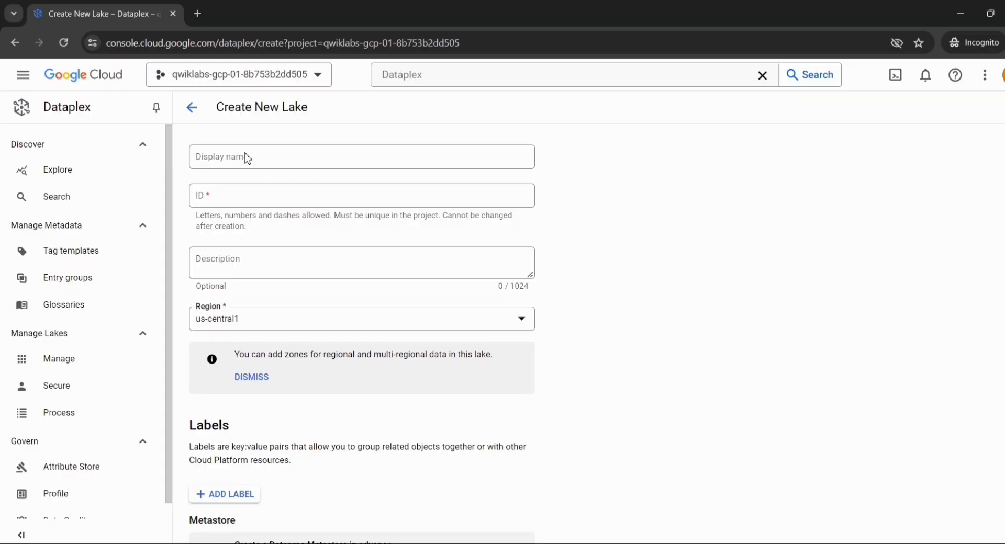
{"action": "left_click", "coordinate": [248, 159]}
{"action": "key", "text": "ctrl+v"}
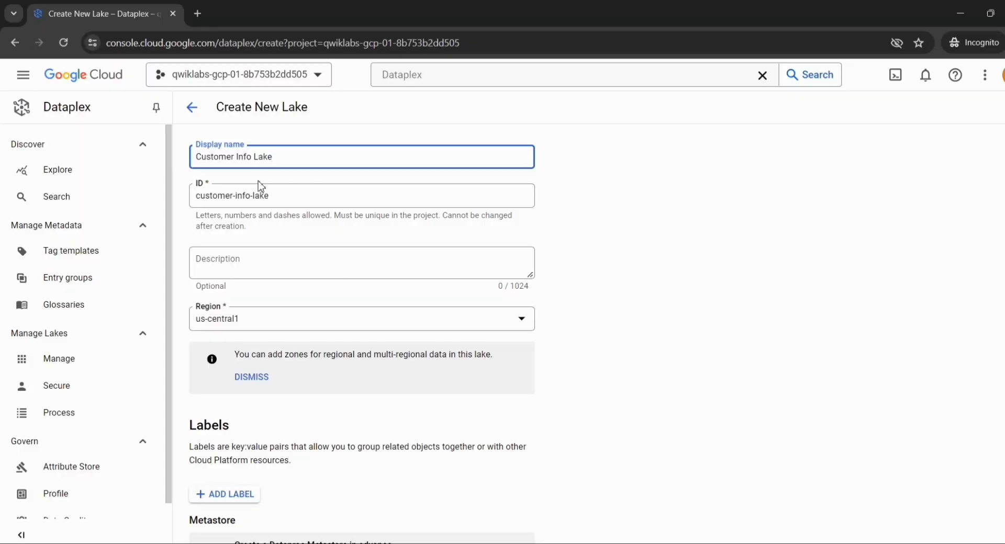
Check the required lake region in the lab instructions and set the new lake's region to europe-west1
{"action": "scroll", "coordinate": [280, 241], "scroll_direction": "down", "scroll_amount": 1}
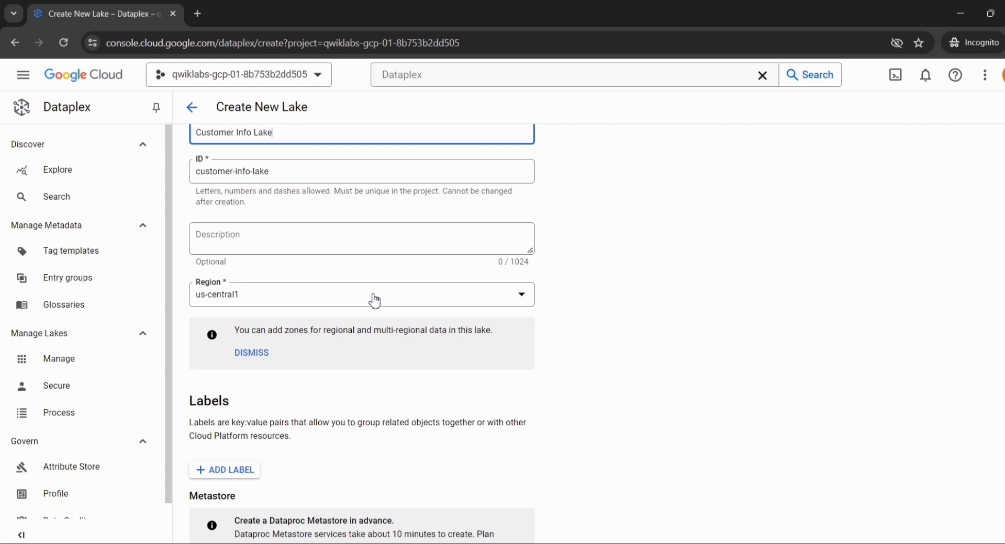
{"action": "key", "text": "alt+Tab"}
{"action": "scroll", "coordinate": [505, 336], "scroll_direction": "down", "scroll_amount": 3}
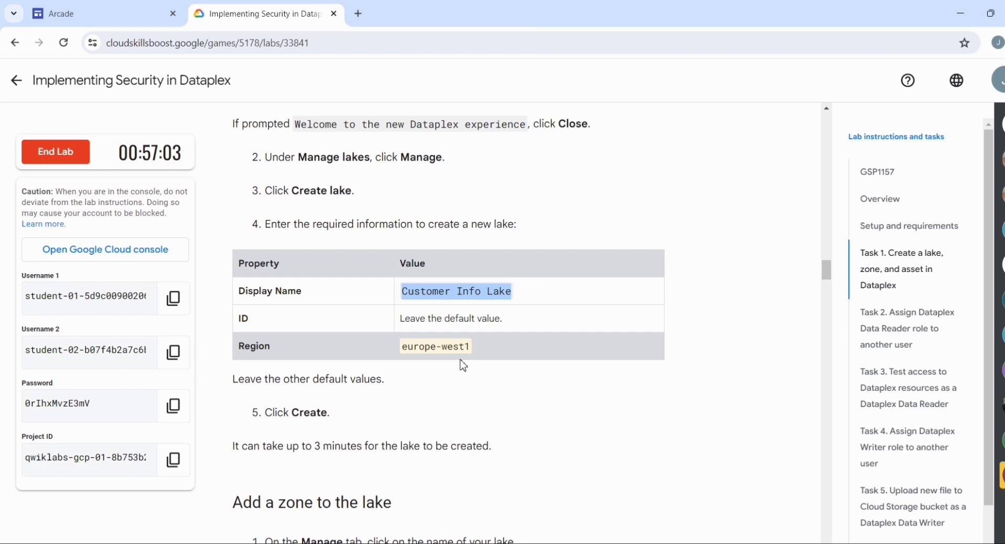
{"action": "key", "text": "alt+Tab"}
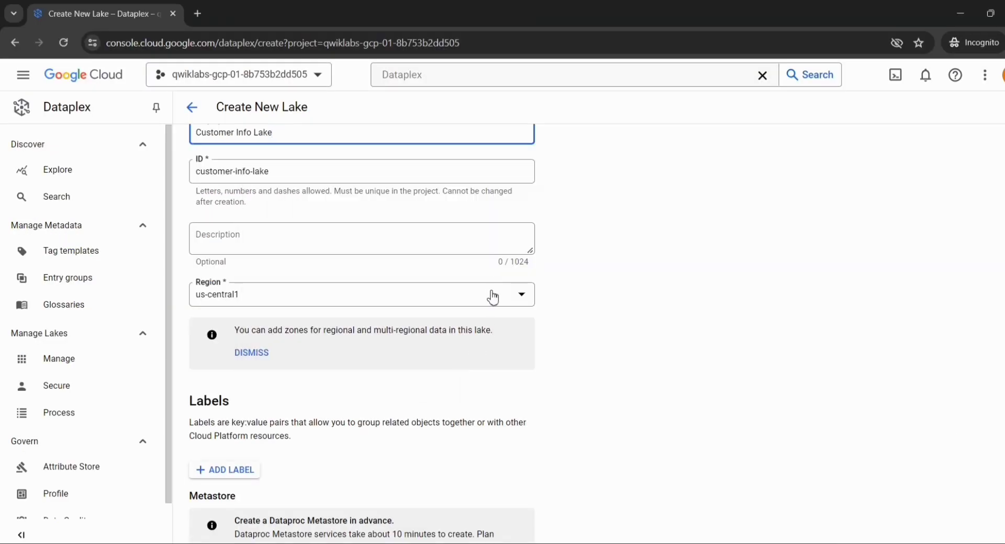
{"action": "left_click", "coordinate": [517, 304]}
{"action": "scroll", "coordinate": [371, 355], "scroll_direction": "down", "scroll_amount": 3}
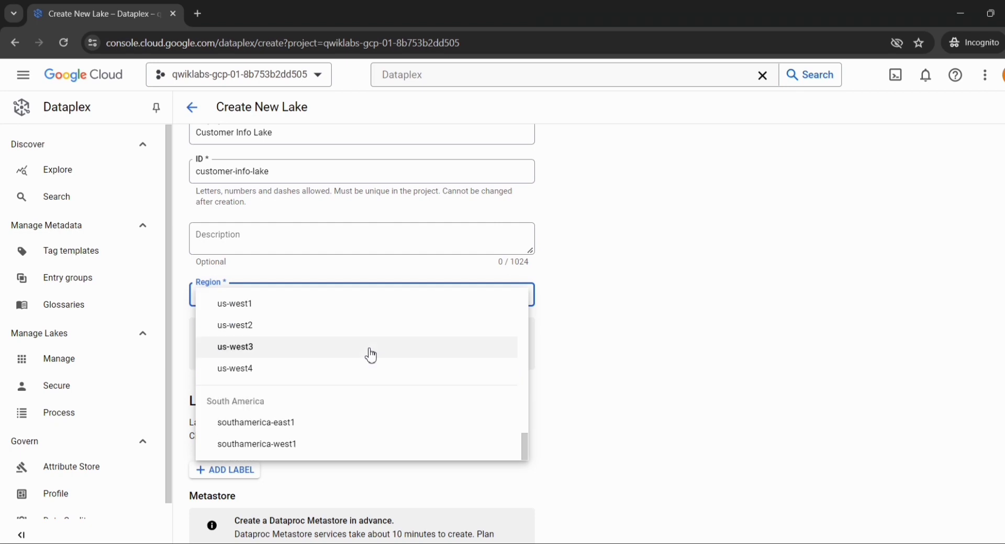
{"action": "scroll", "coordinate": [370, 352], "scroll_direction": "up", "scroll_amount": 10}
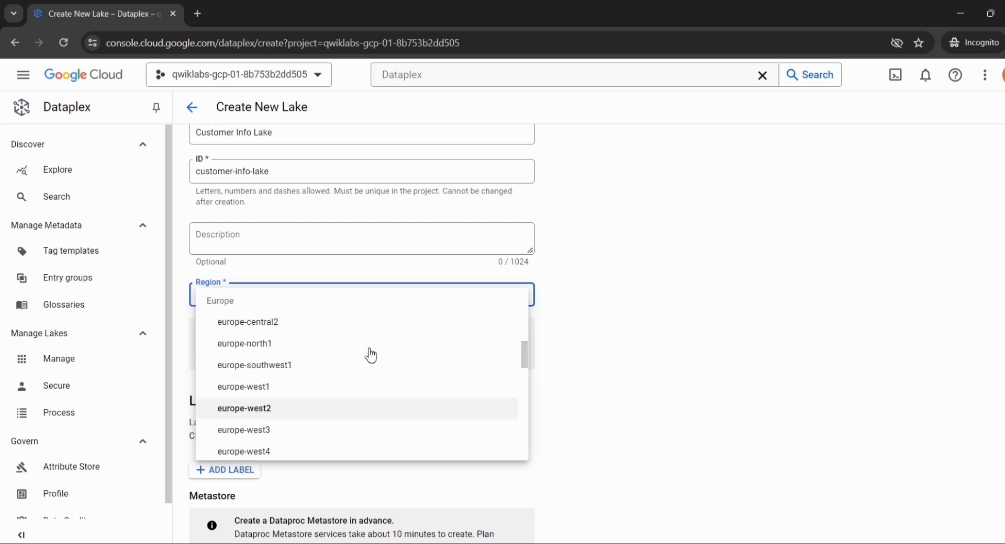
{"action": "scroll", "coordinate": [279, 360], "scroll_direction": "down", "scroll_amount": 1}
{"action": "left_click", "coordinate": [275, 345]}
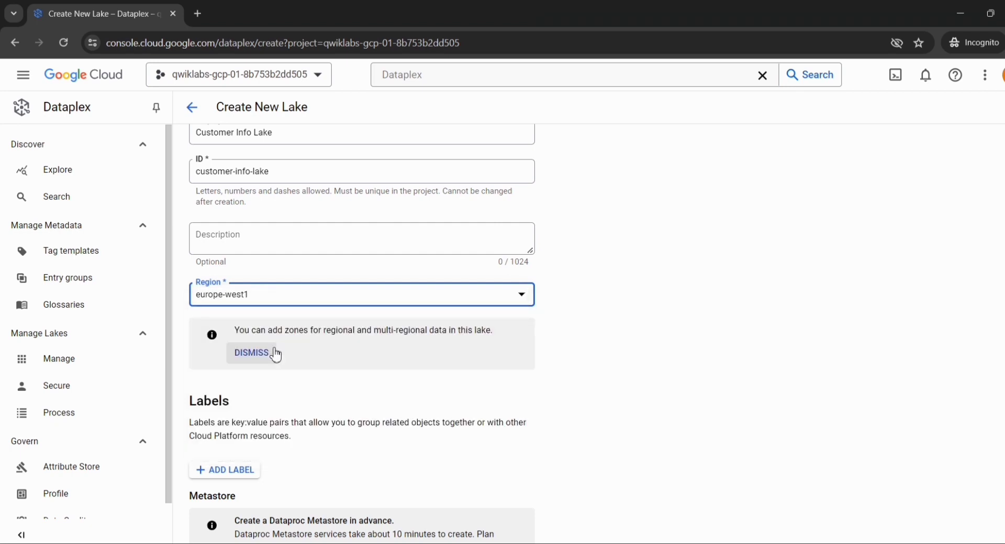
Create the lake without a metastore service, then dismiss the notifications list
{"action": "scroll", "coordinate": [275, 352], "scroll_direction": "down", "scroll_amount": 3}
{"action": "scroll", "coordinate": [281, 311], "scroll_direction": "down", "scroll_amount": 2}
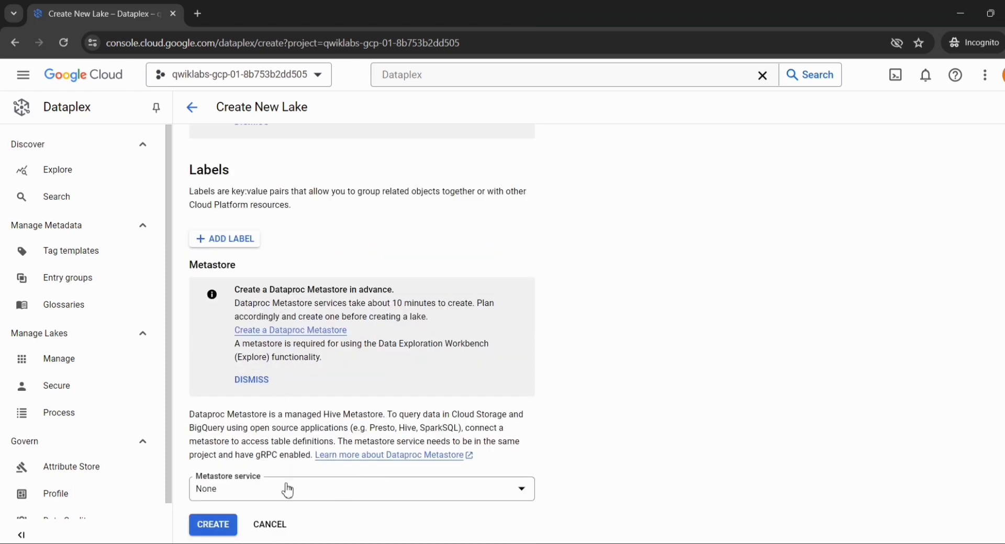
{"action": "left_click", "coordinate": [213, 527]}
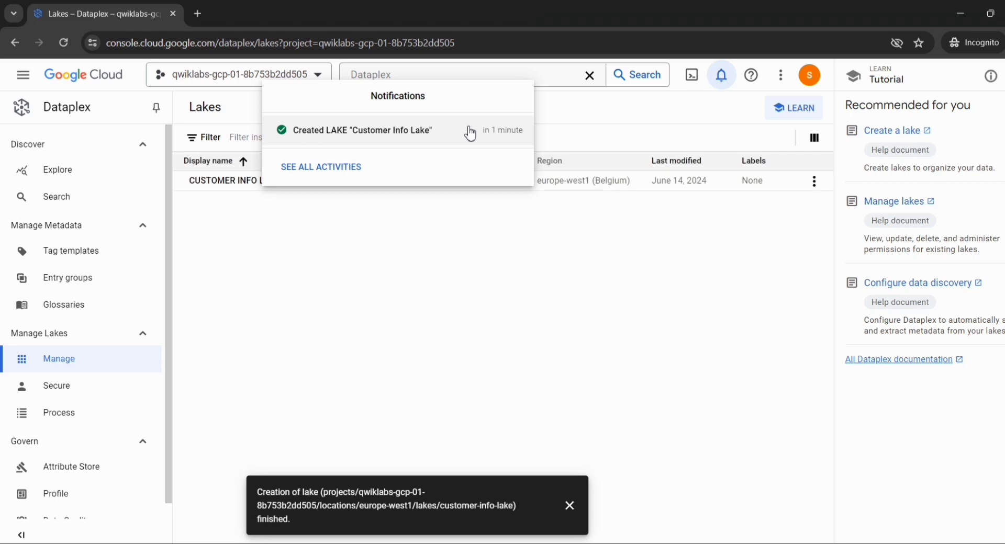
{"action": "left_click", "coordinate": [422, 270]}
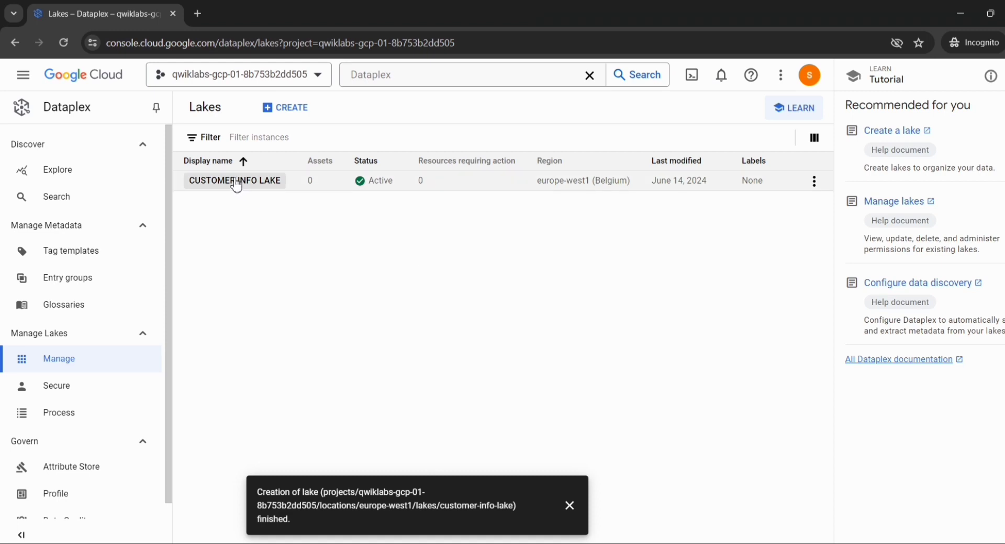
Open Customer Info Lake and start a new zone with the display name Customer Raw Zone, copied from the lab instructions
{"action": "left_click", "coordinate": [236, 181]}
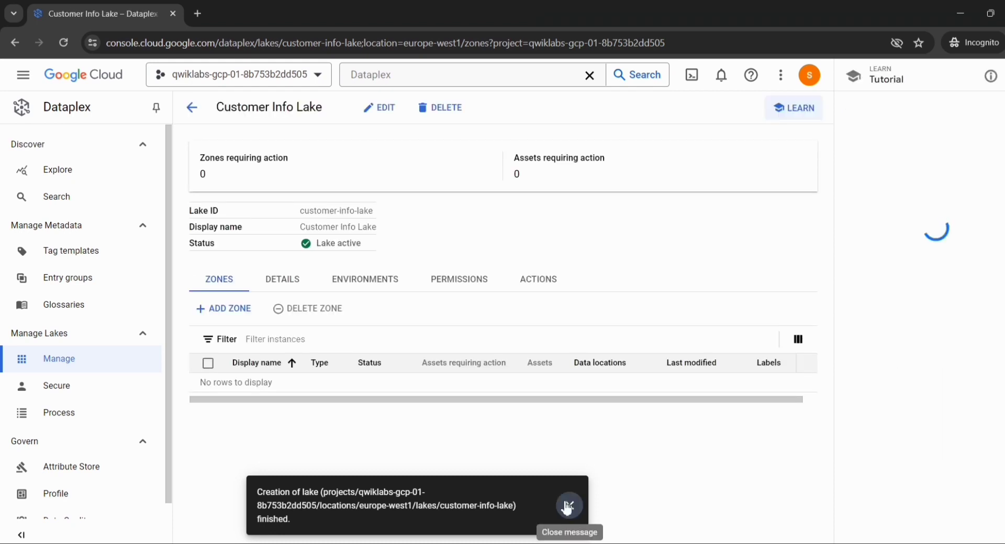
{"action": "left_click", "coordinate": [224, 311]}
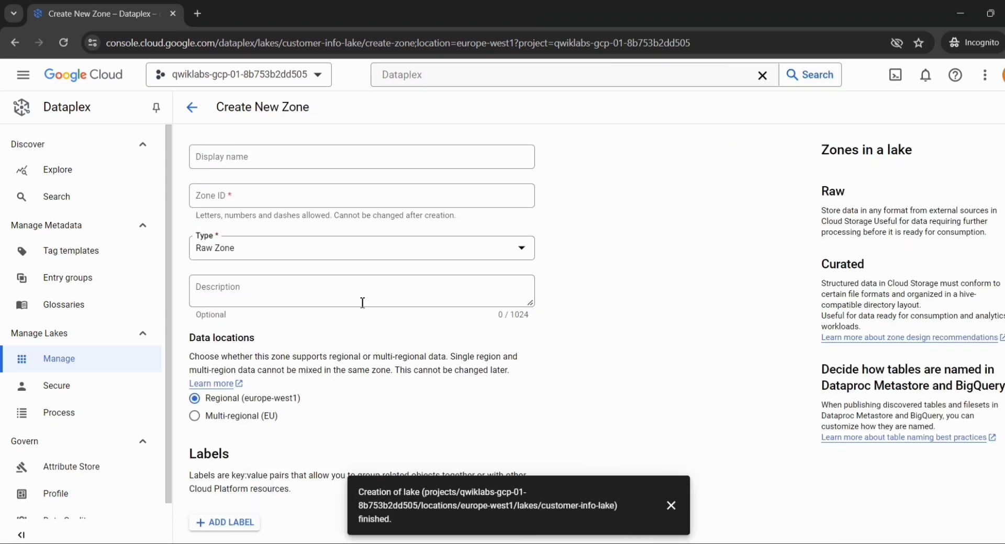
{"action": "key", "text": "alt+Tab"}
{"action": "scroll", "coordinate": [426, 328], "scroll_direction": "down", "scroll_amount": 7}
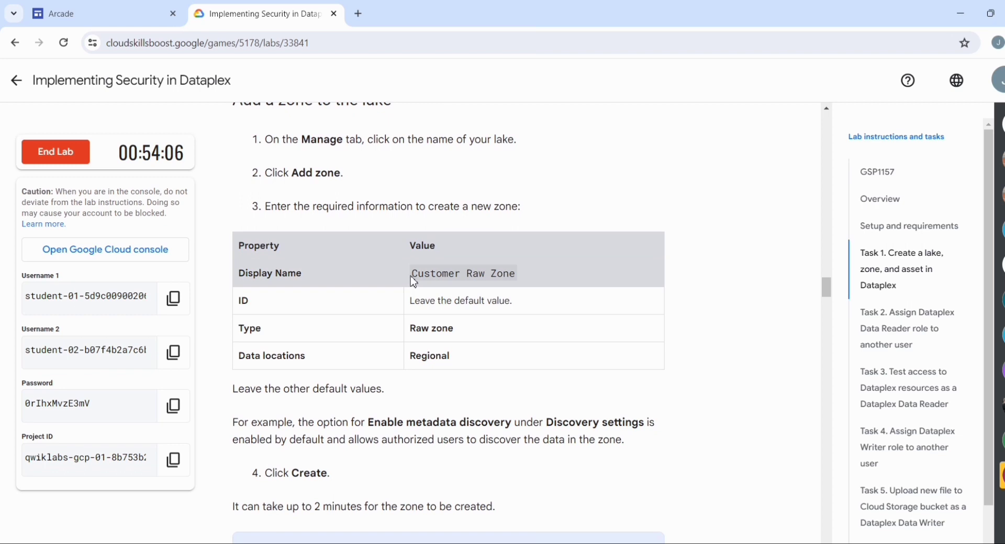
{"action": "left_click_drag", "start_coordinate": [412, 274], "coordinate": [518, 286]}
{"action": "key", "text": "ctrl+c"}
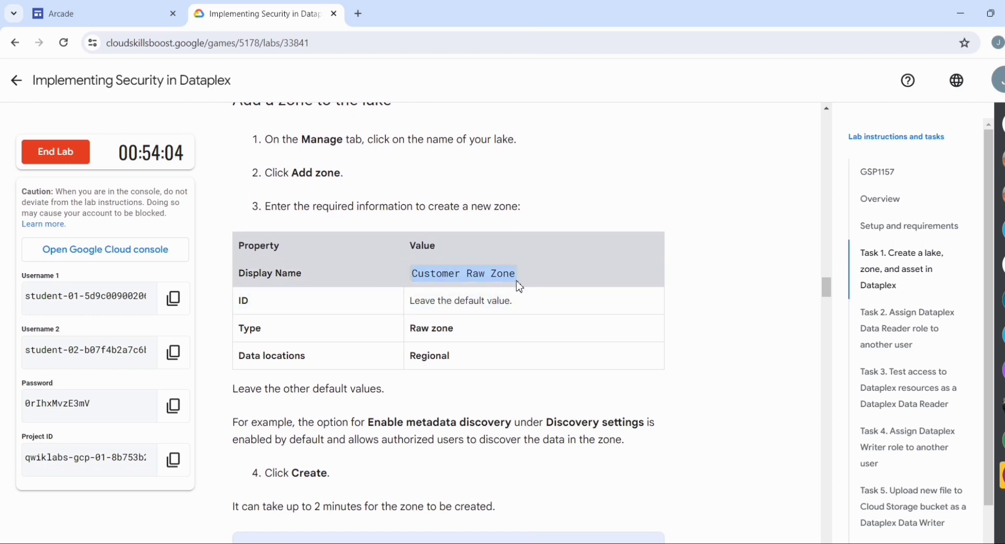
{"action": "key", "text": "alt+Tab"}
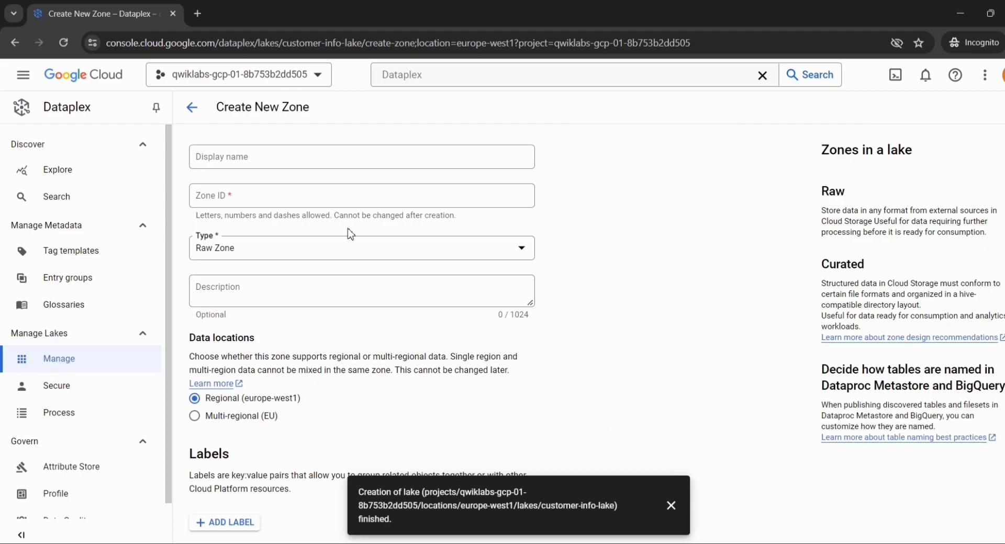
{"action": "left_click", "coordinate": [296, 160]}
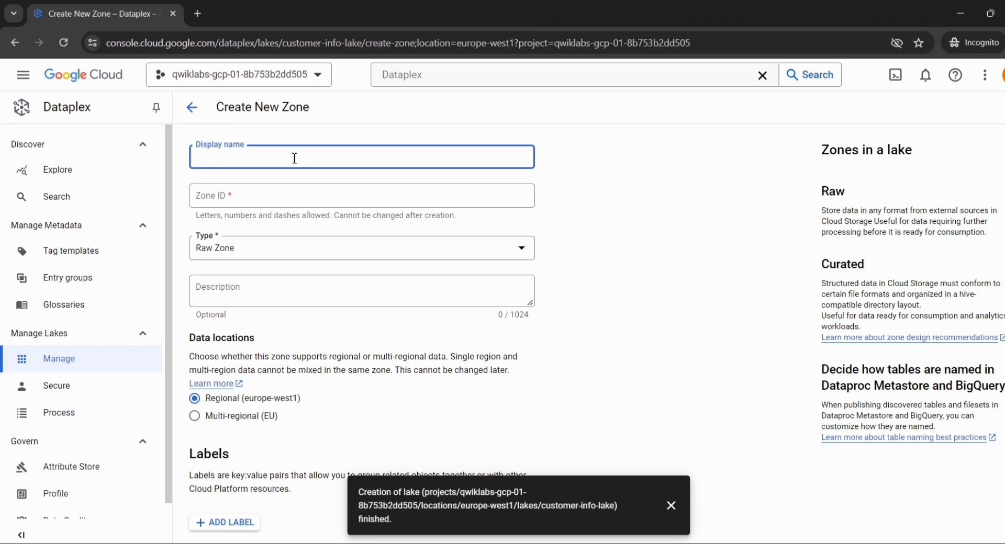
{"action": "key", "text": "ctrl+v"}
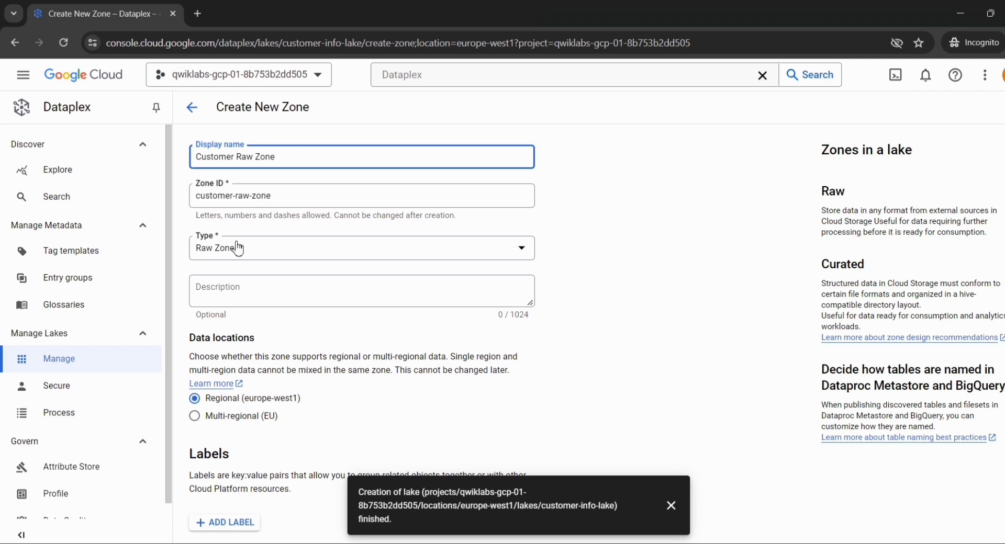
Dismiss the lake creation message, expand the new zone's Discovery settings, and examine the metadata discovery, schedule, CSV and JSON options
{"action": "scroll", "coordinate": [228, 279], "scroll_direction": "down", "scroll_amount": 2}
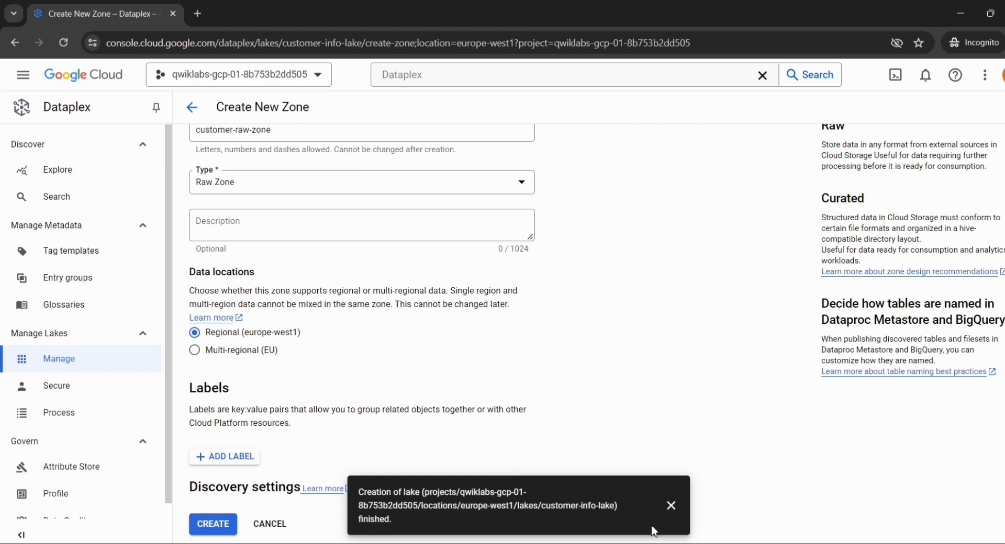
{"action": "left_click", "coordinate": [683, 518]}
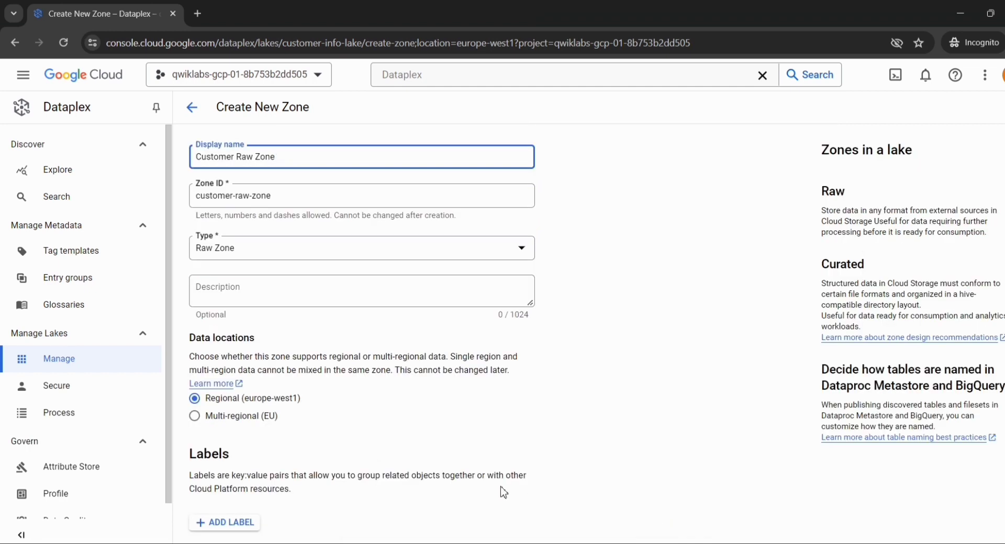
{"action": "scroll", "coordinate": [503, 493], "scroll_direction": "down", "scroll_amount": 2}
{"action": "left_click", "coordinate": [527, 487]}
{"action": "scroll", "coordinate": [532, 486], "scroll_direction": "down", "scroll_amount": 5}
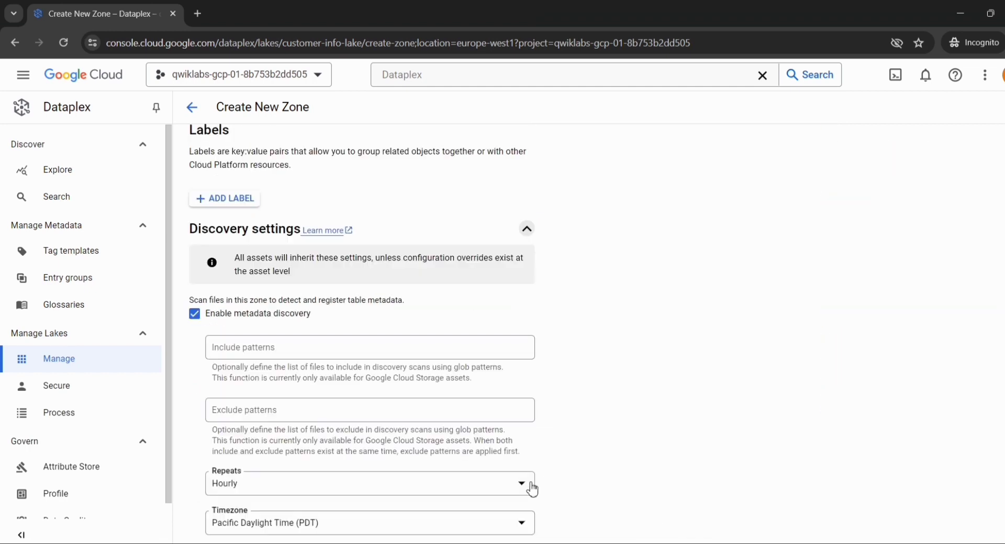
{"action": "scroll", "coordinate": [287, 286], "scroll_direction": "down", "scroll_amount": 3}
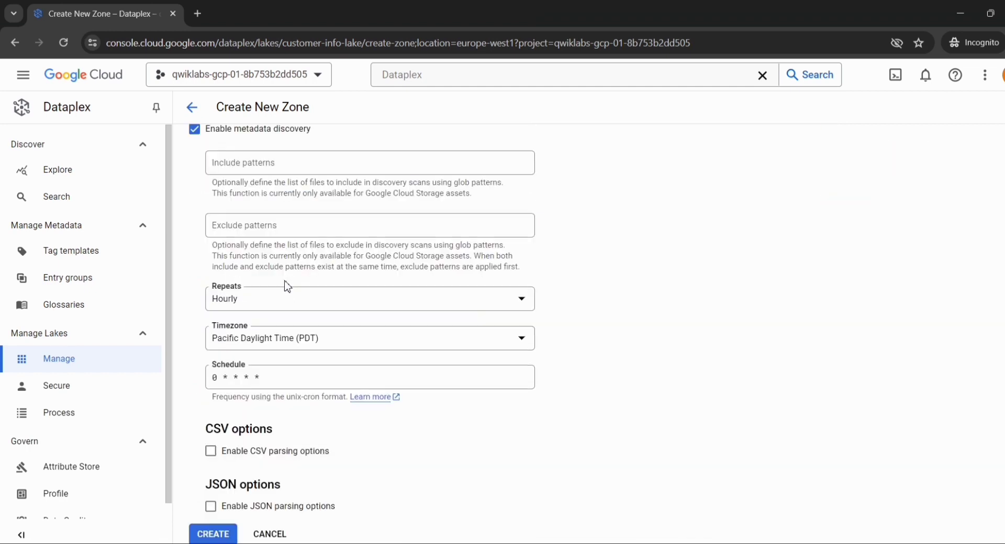
{"action": "scroll", "coordinate": [287, 286], "scroll_direction": "down", "scroll_amount": 1}
{"action": "scroll", "coordinate": [287, 286], "scroll_direction": "up", "scroll_amount": 2}
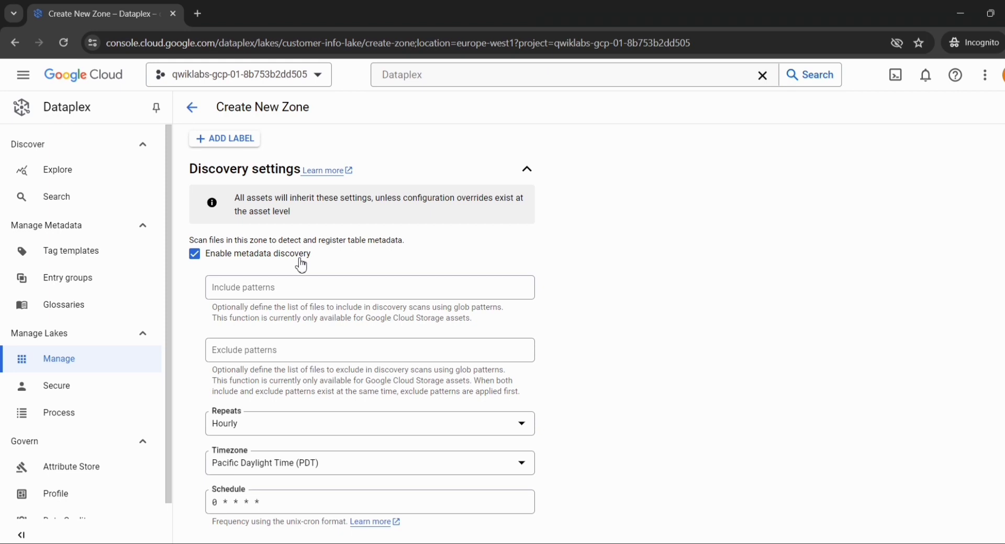
{"action": "scroll", "coordinate": [296, 281], "scroll_direction": "down", "scroll_amount": 3}
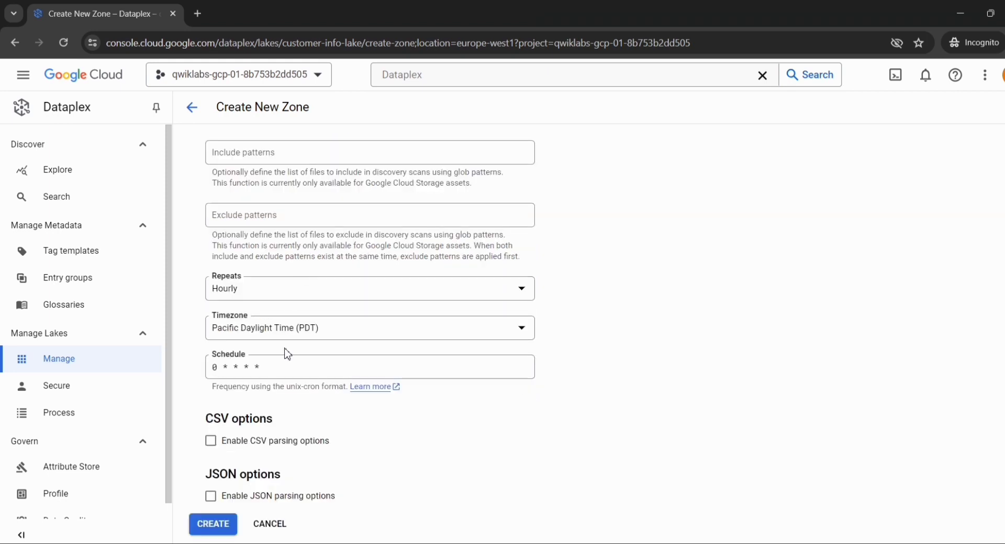
Create Customer Raw Zone and check its creation status in the notifications
{"action": "left_click", "coordinate": [209, 529]}
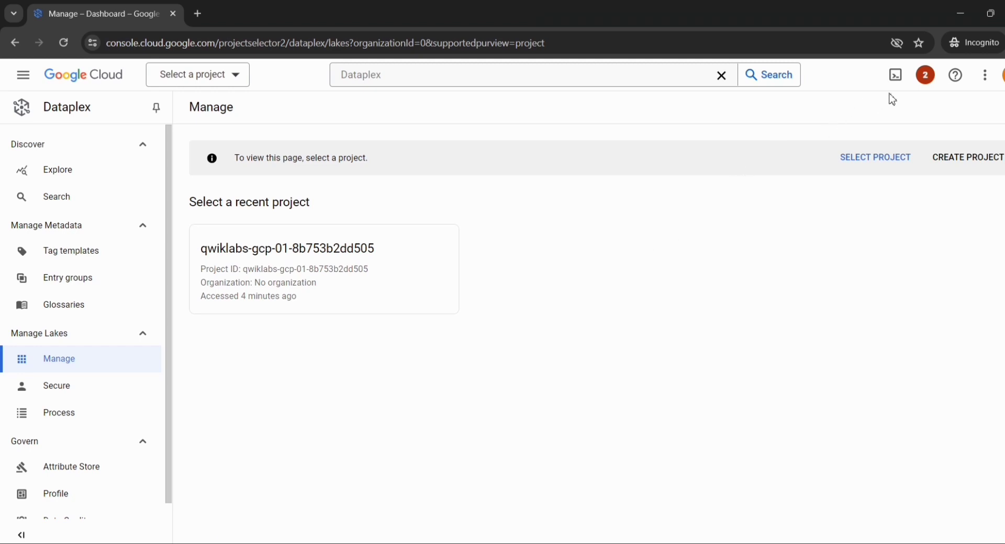
{"action": "left_click", "coordinate": [926, 79]}
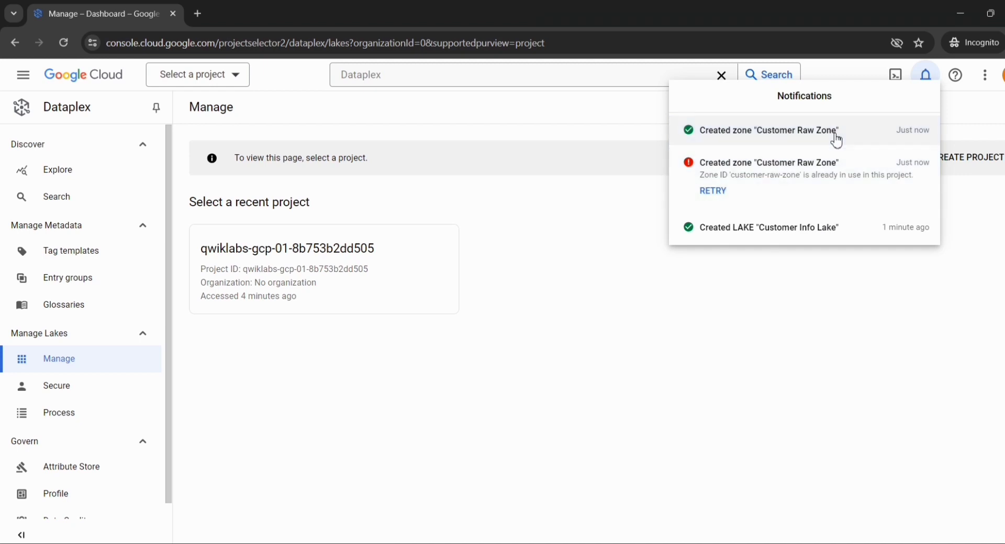
{"action": "left_click", "coordinate": [783, 140]}
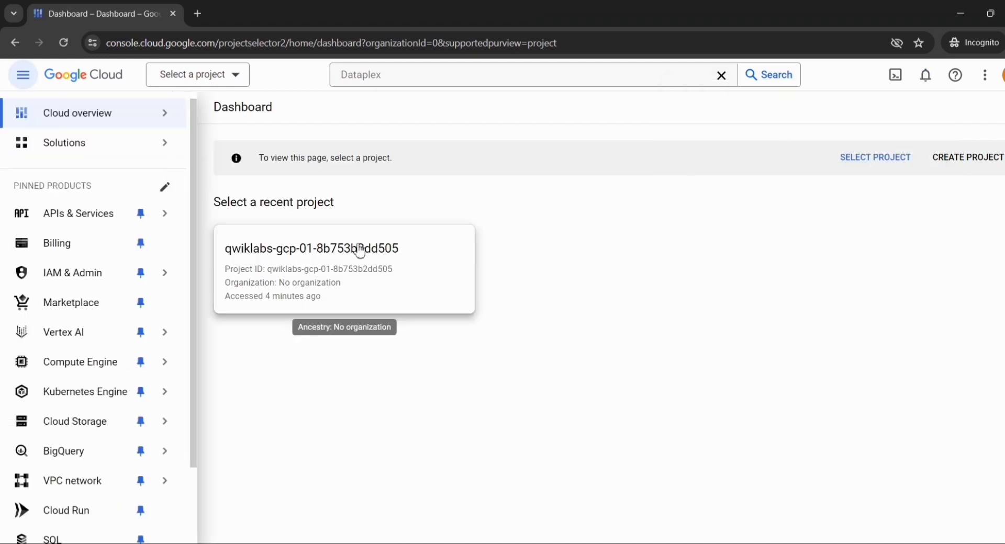
Select the recent qwiklabs project and look over its dashboard
{"action": "left_click", "coordinate": [314, 268]}
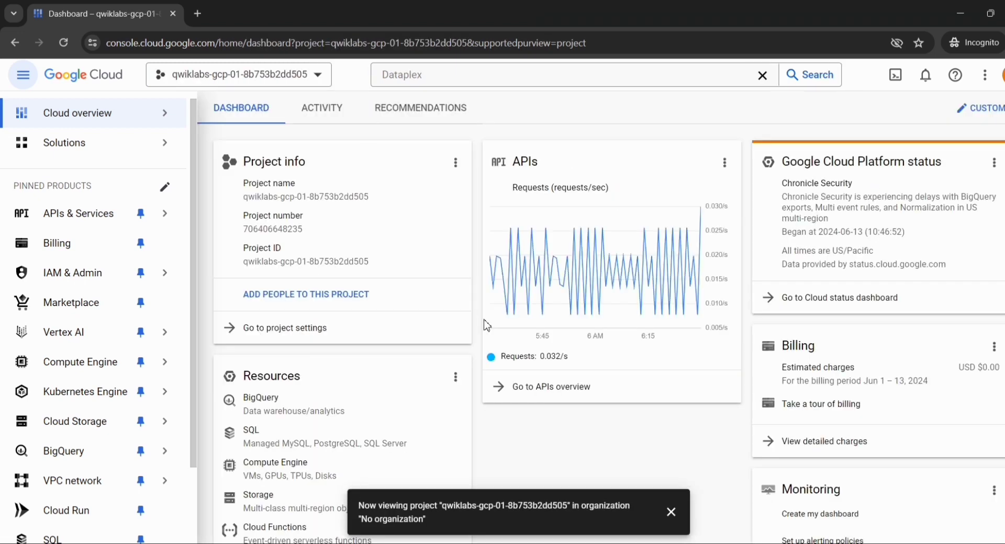
{"action": "scroll", "coordinate": [486, 324], "scroll_direction": "down", "scroll_amount": 2}
{"action": "scroll", "coordinate": [486, 324], "scroll_direction": "up", "scroll_amount": 2}
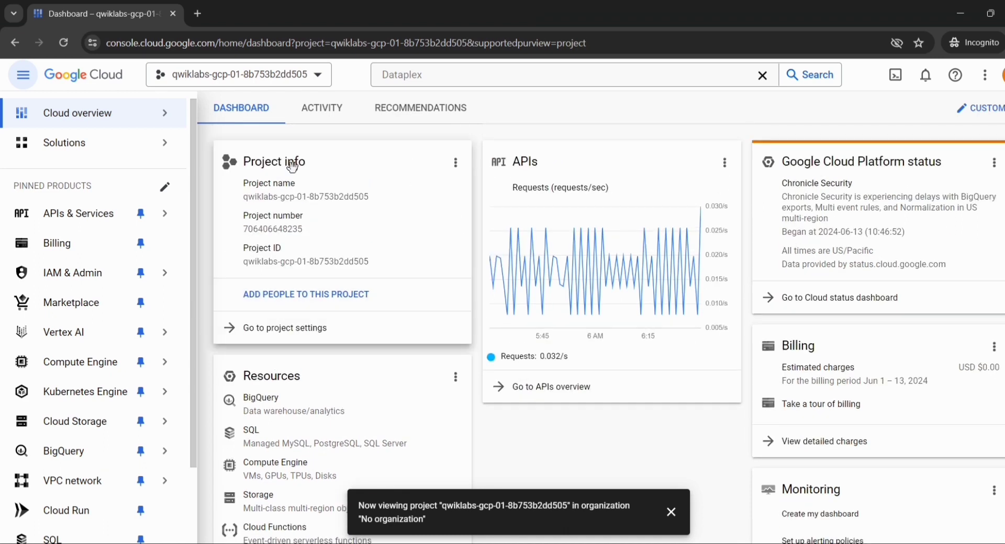
Open Dataplex from the console search suggestions and open Customer Info Lake from the list of managed lakes
{"action": "left_click", "coordinate": [444, 74]}
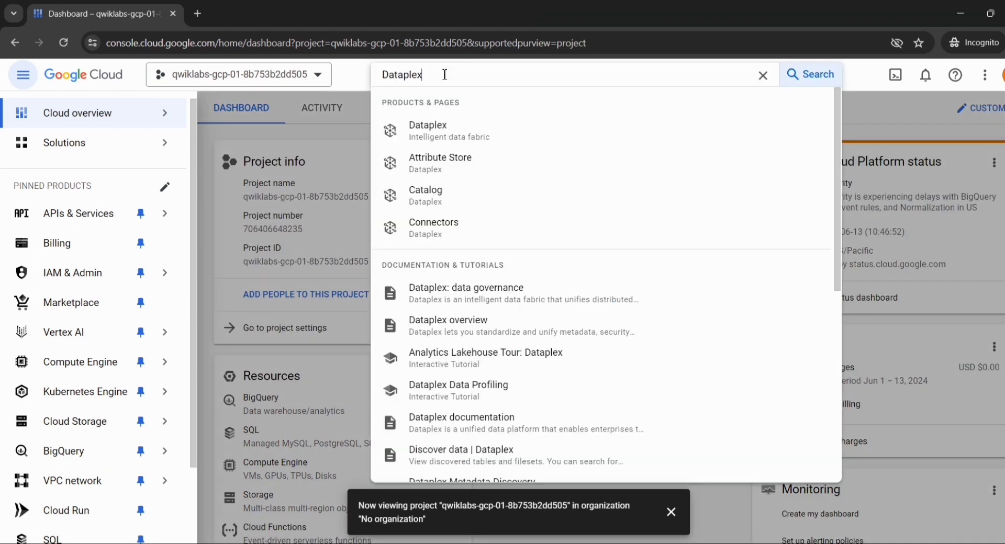
{"action": "left_click", "coordinate": [434, 133]}
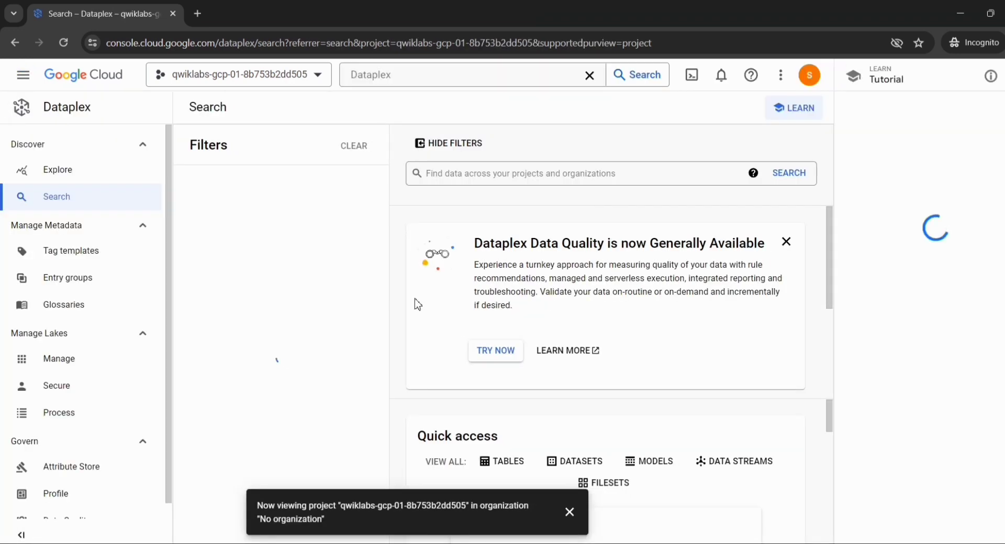
{"action": "left_click", "coordinate": [98, 360]}
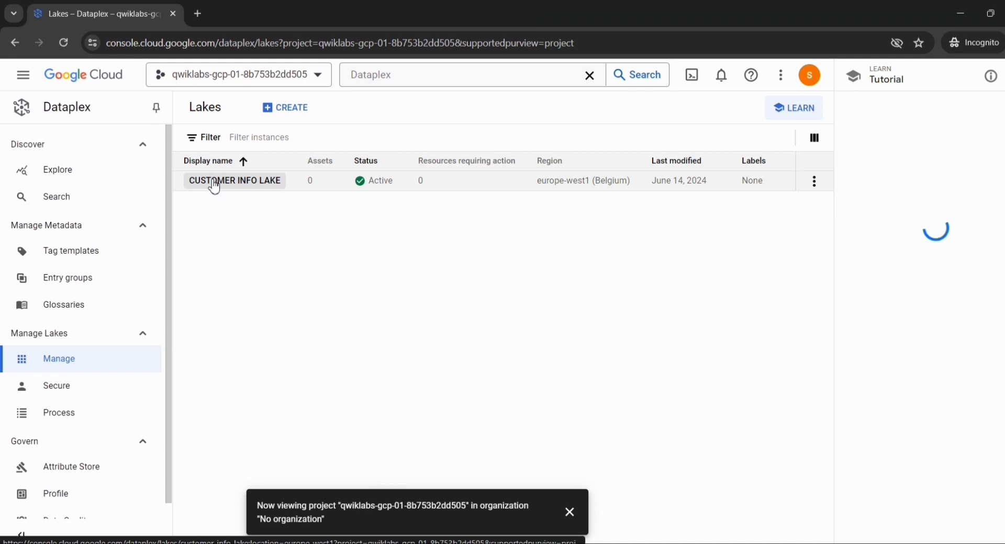
{"action": "left_click", "coordinate": [214, 183]}
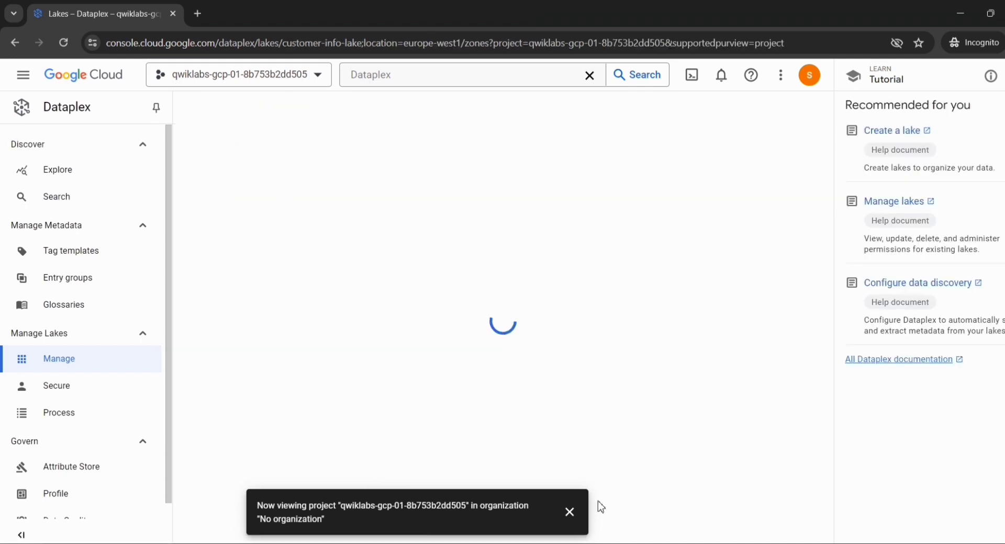
Open Customer Raw Zone and start adding a new asset of type Storage bucket
{"action": "left_click", "coordinate": [570, 512]}
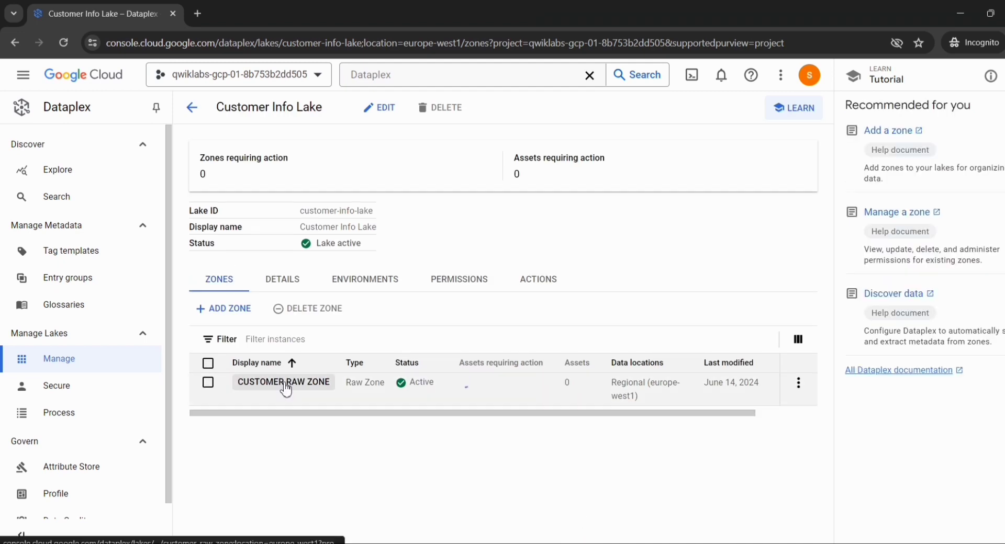
{"action": "left_click", "coordinate": [286, 387]}
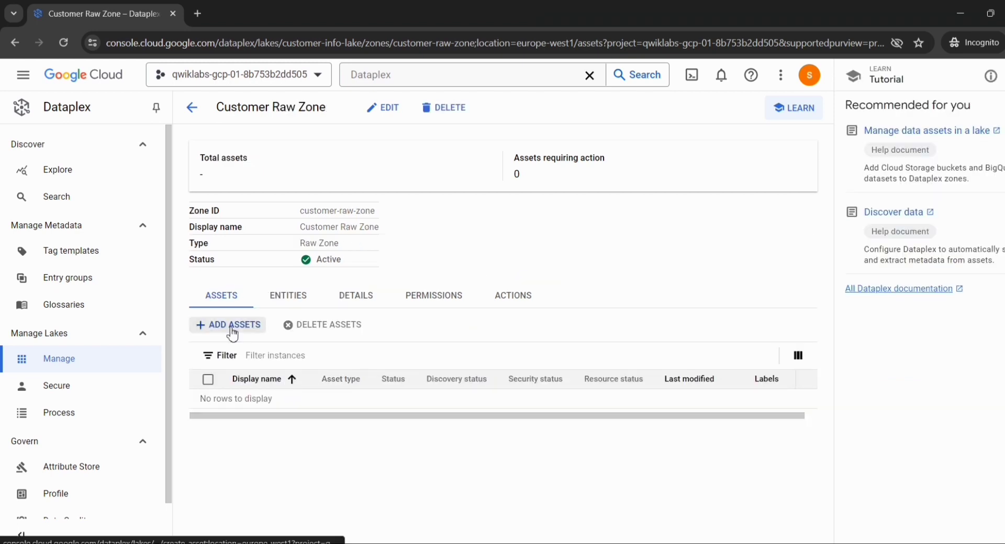
{"action": "left_click", "coordinate": [233, 326]}
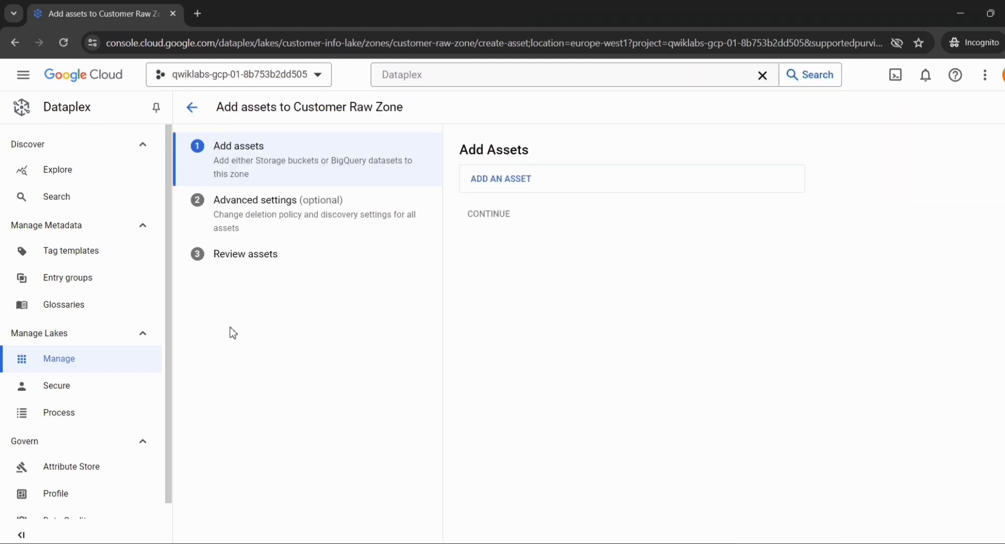
{"action": "left_click", "coordinate": [490, 195]}
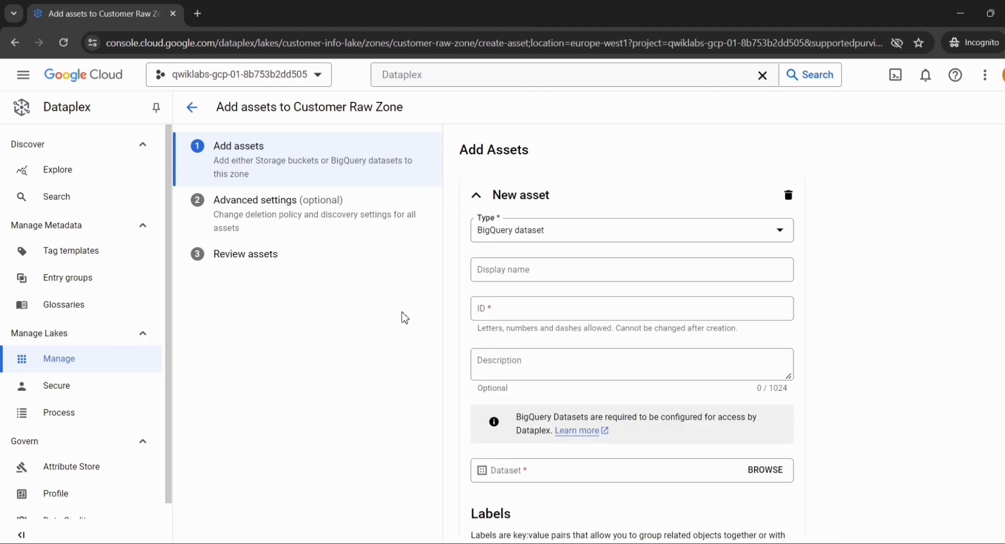
{"action": "left_click", "coordinate": [597, 232]}
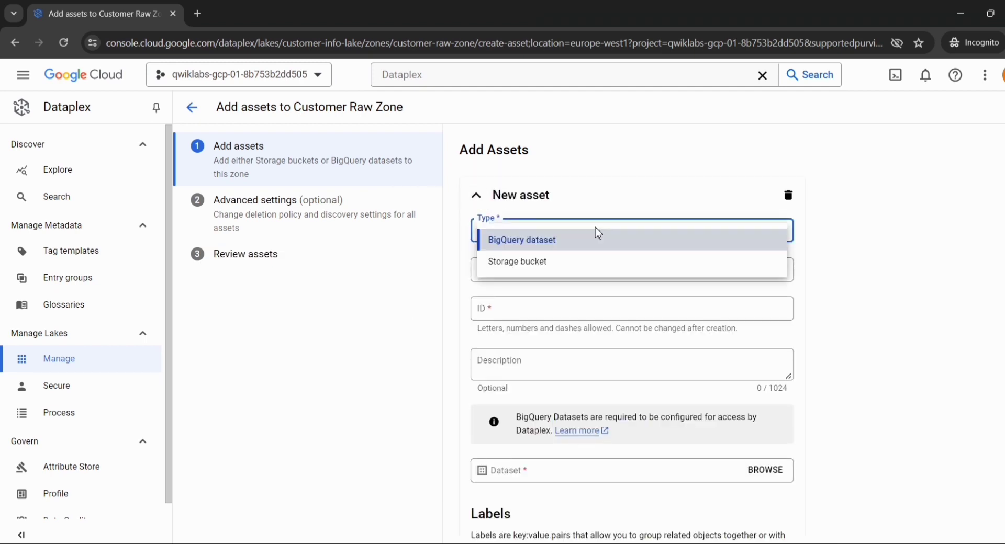
{"action": "left_click", "coordinate": [550, 265]}
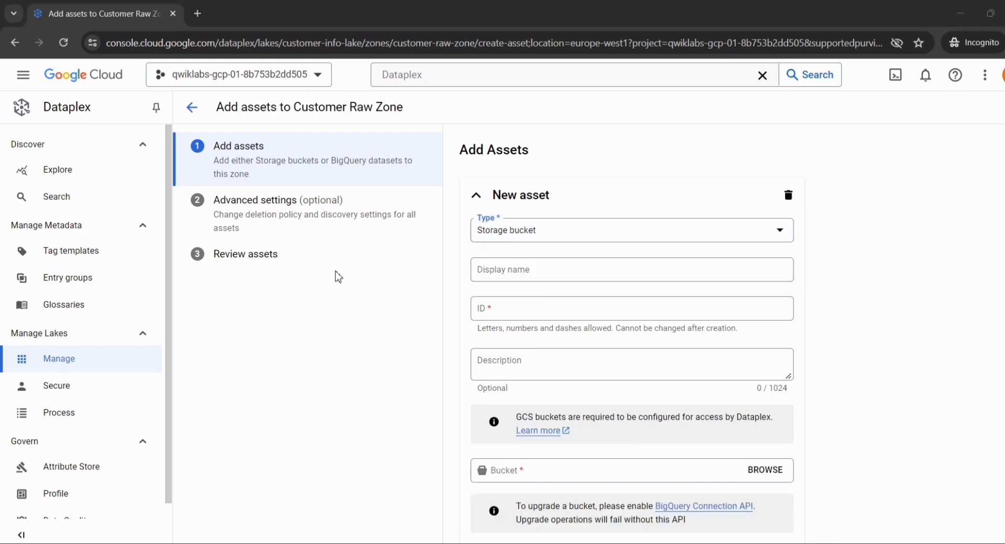
Copy the asset's display name from the lab instructions and set it as Customer Online Sessions, leaving the default ID
{"action": "key", "text": "alt+Tab"}
{"action": "scroll", "coordinate": [325, 297], "scroll_direction": "down", "scroll_amount": 8}
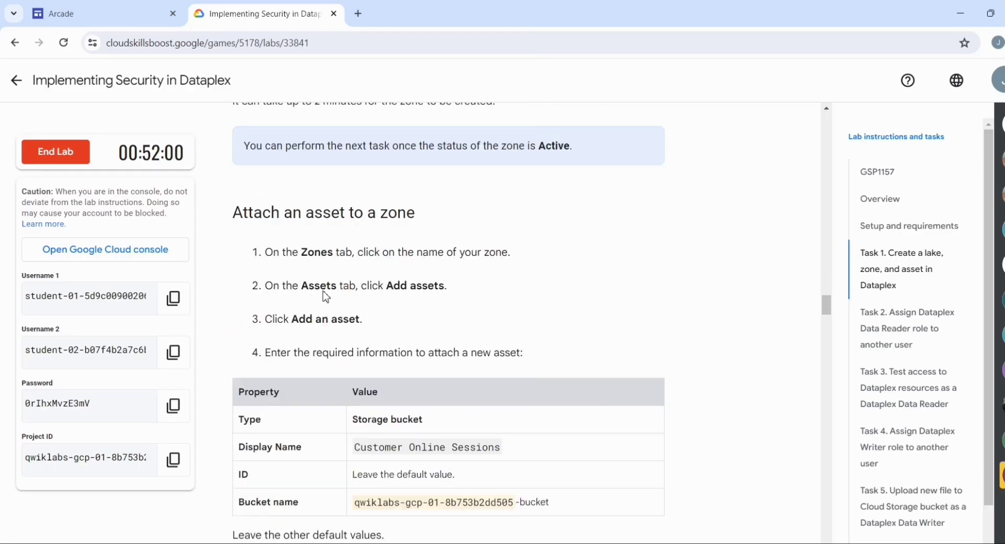
{"action": "scroll", "coordinate": [326, 297], "scroll_direction": "down", "scroll_amount": 3}
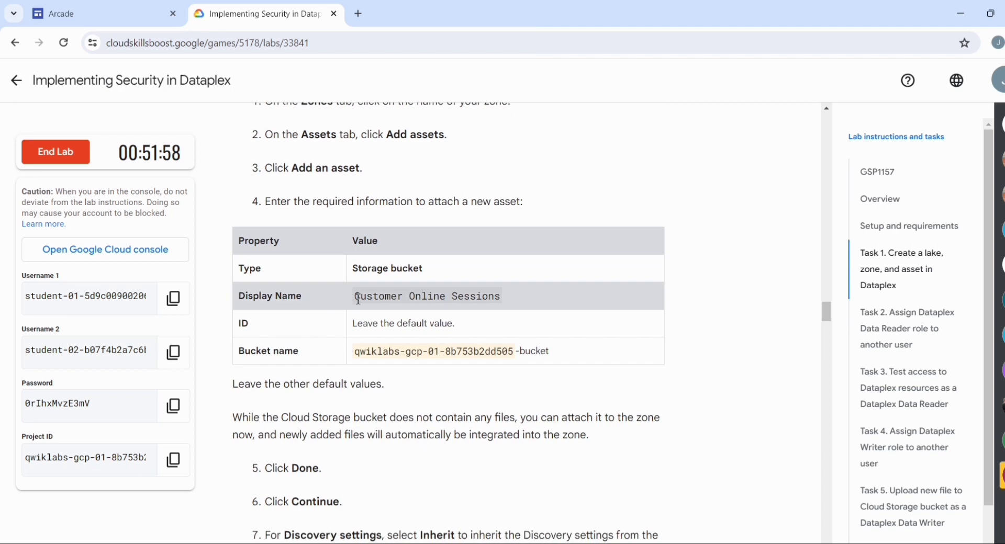
{"action": "left_click_drag", "start_coordinate": [357, 297], "coordinate": [453, 301]}
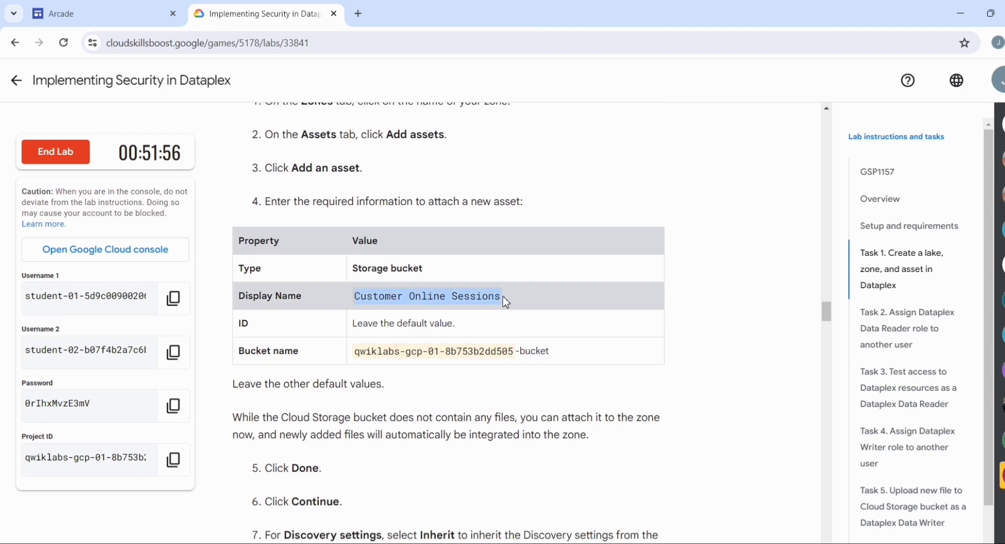
{"action": "key", "text": "alt+Tab"}
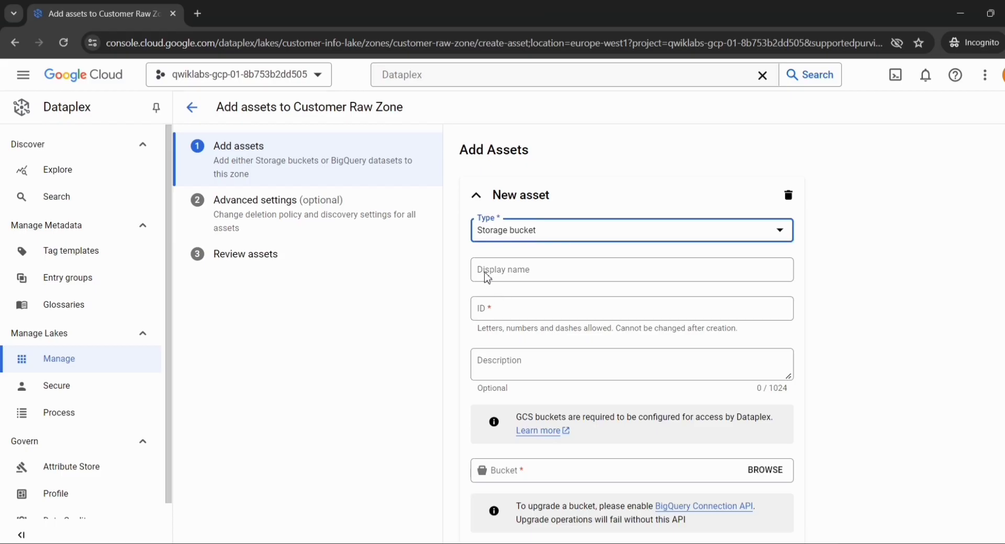
{"action": "left_click", "coordinate": [509, 271]}
{"action": "type", "text": "Customer Online Sessions"}
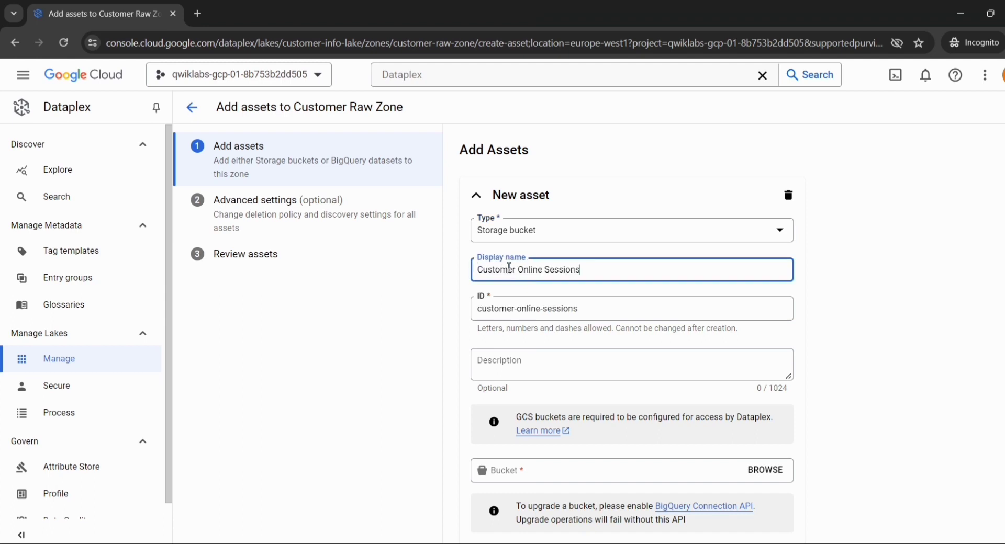
Assign the bucket qwiklabs-gcp-01-8b753b2dd505-bucket to the new asset and finish the asset entry
{"action": "scroll", "coordinate": [511, 315], "scroll_direction": "down", "scroll_amount": 3}
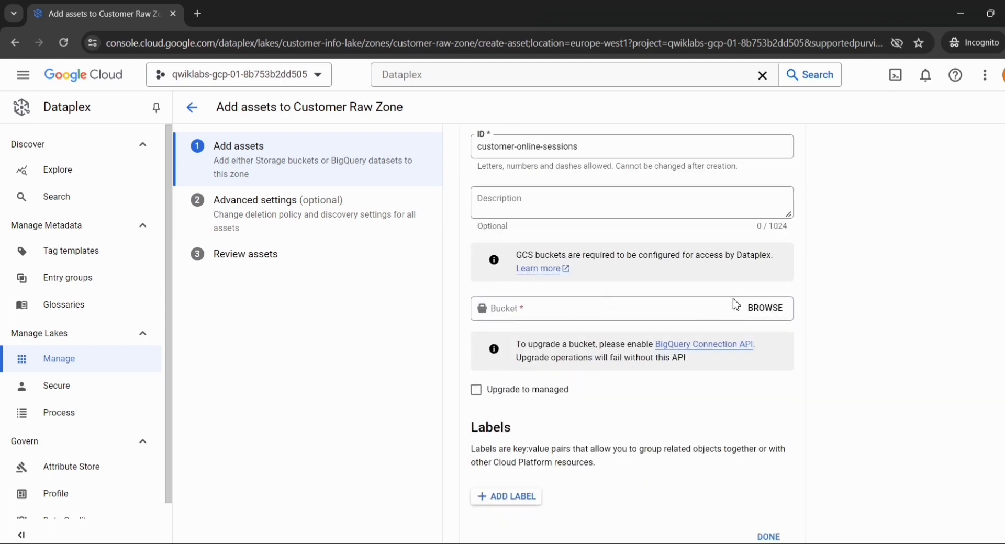
{"action": "left_click", "coordinate": [551, 309]}
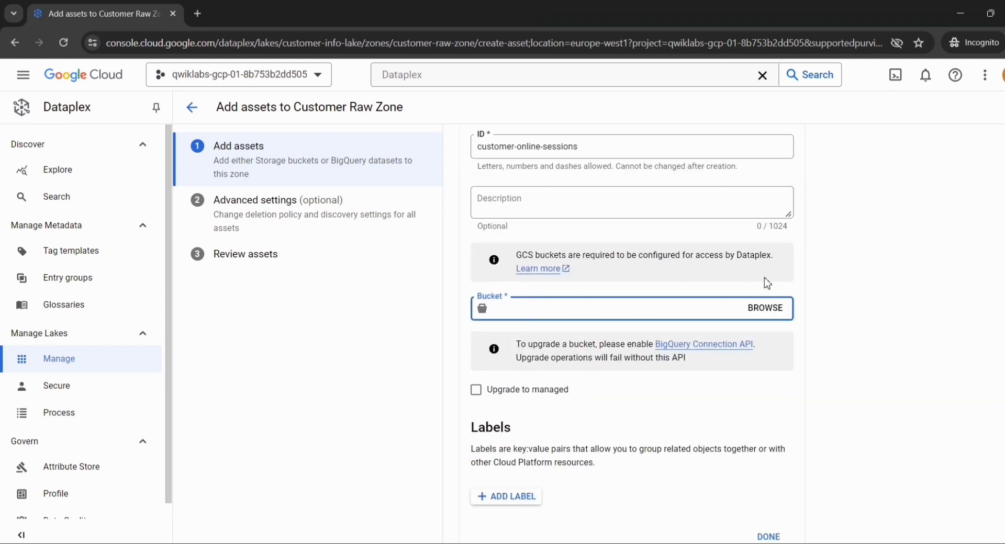
{"action": "left_click", "coordinate": [764, 309]}
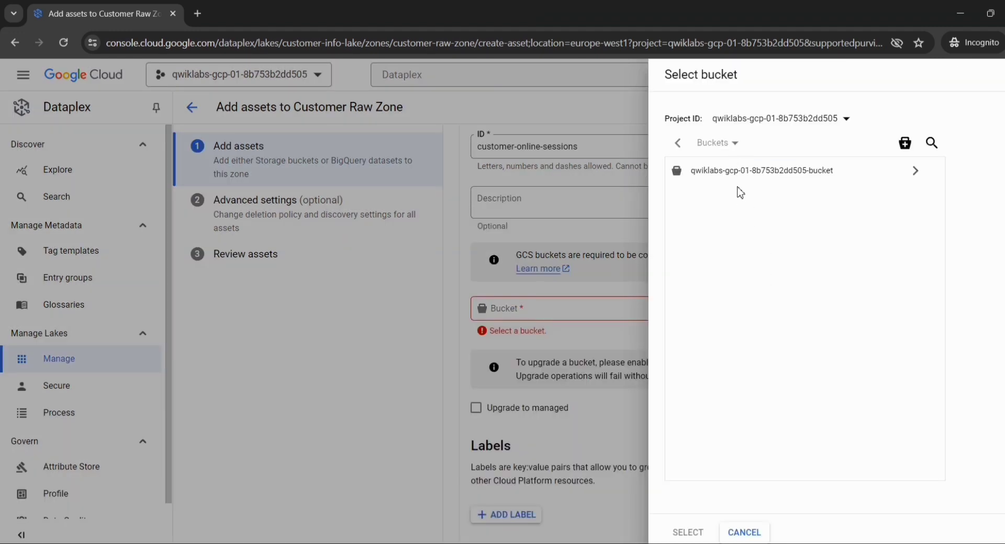
{"action": "left_click", "coordinate": [734, 174]}
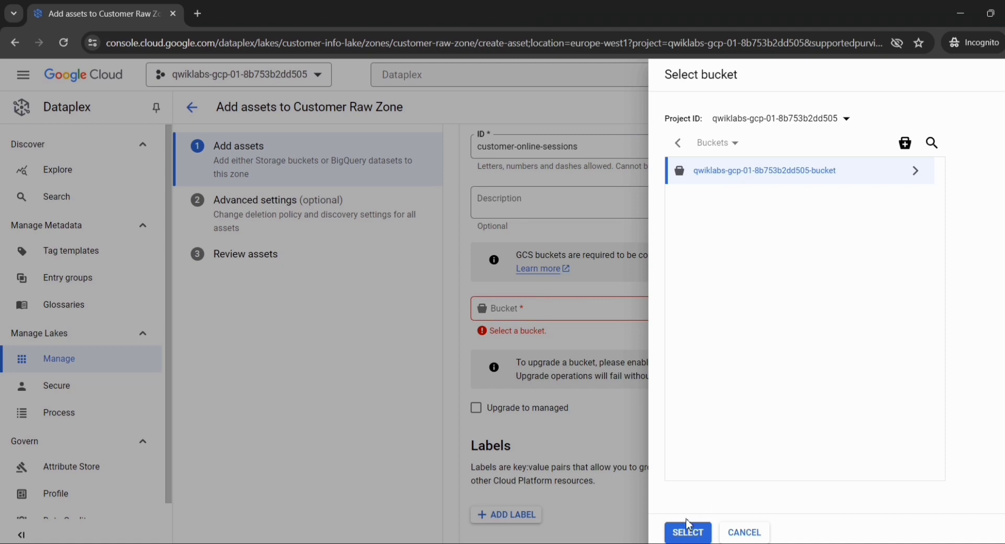
{"action": "left_click", "coordinate": [686, 532]}
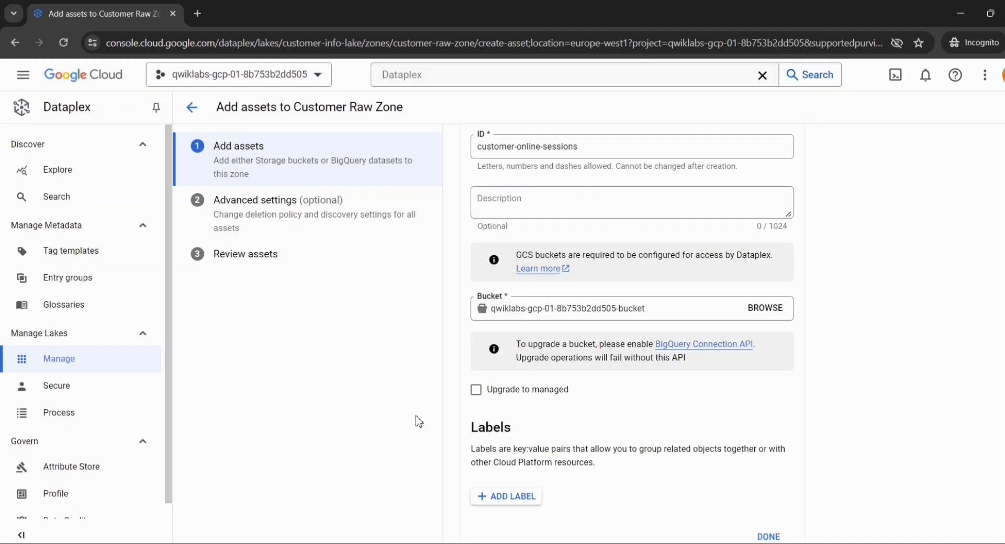
{"action": "scroll", "coordinate": [552, 407], "scroll_direction": "down", "scroll_amount": 2}
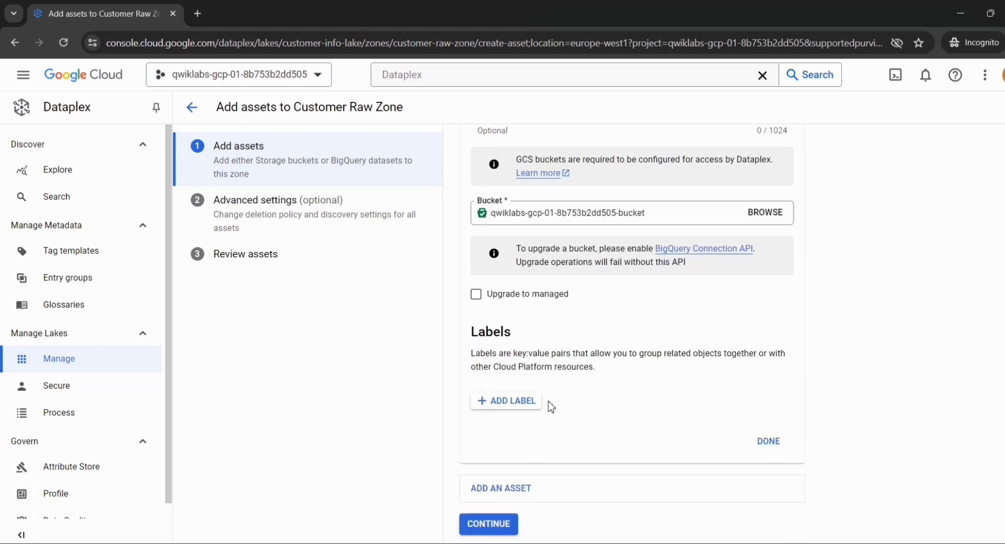
{"action": "left_click", "coordinate": [780, 445]}
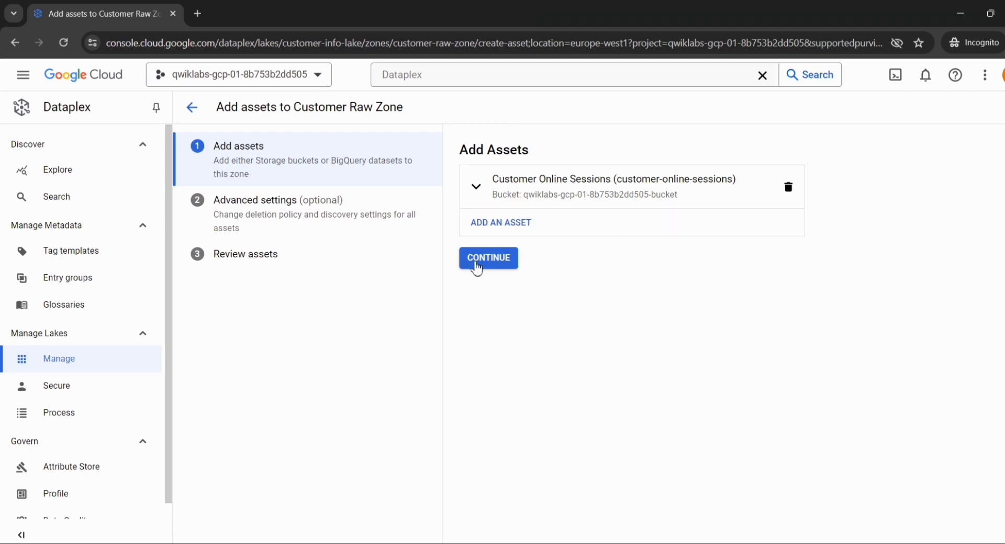
Submit the Customer Online Sessions asset with Inherit discovery settings and check its creation status in the notifications
{"action": "left_click", "coordinate": [476, 266]}
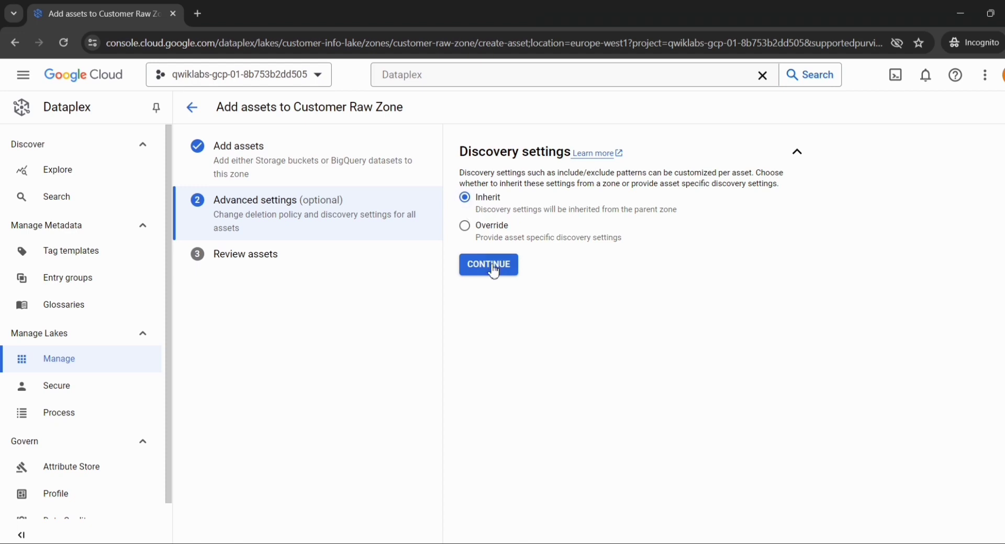
{"action": "left_click", "coordinate": [493, 270]}
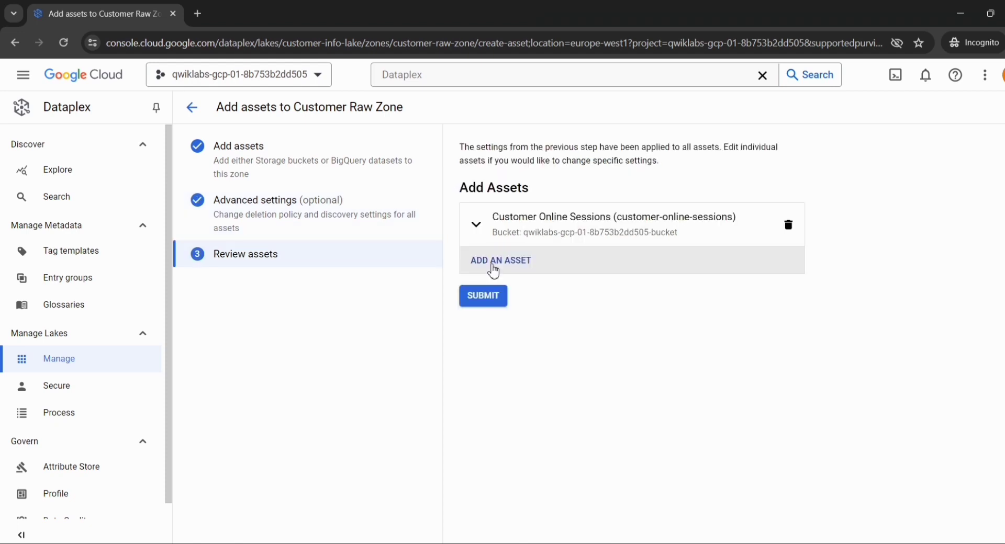
{"action": "left_click", "coordinate": [482, 299]}
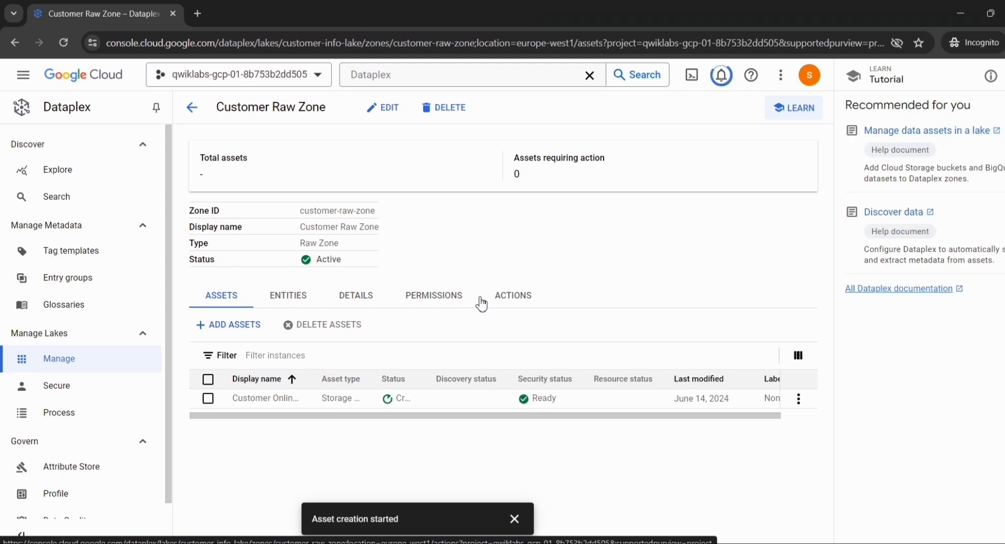
{"action": "left_click", "coordinate": [722, 76]}
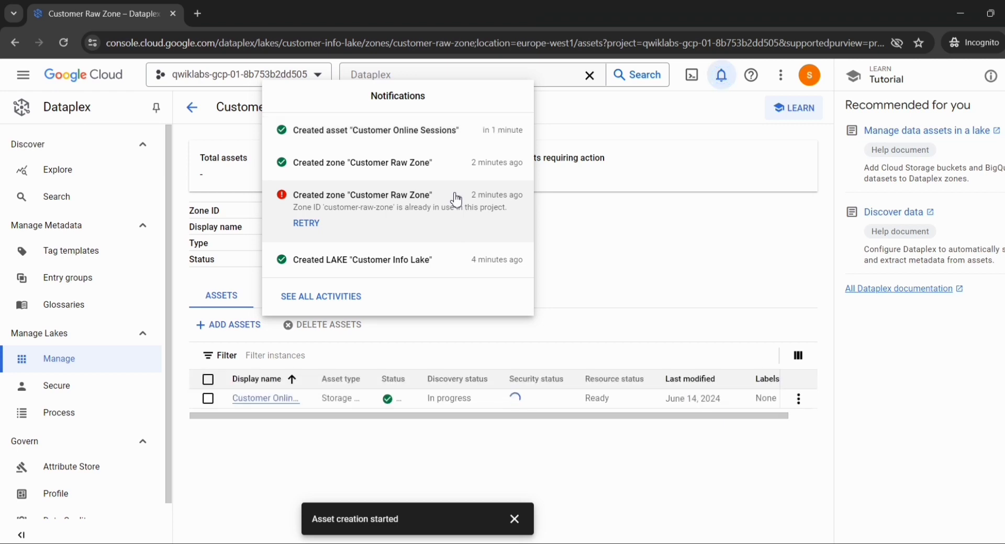
Switch to the lab page and check progress for the objective Create a lake, zone, and asset in Dataplex
{"action": "key", "text": "alt+Tab"}
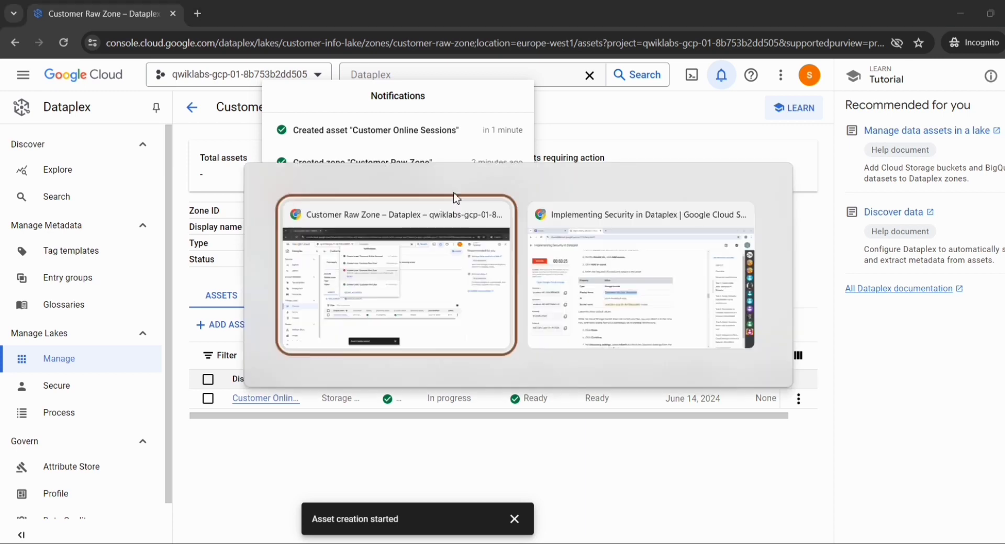
{"action": "scroll", "coordinate": [503, 273], "scroll_direction": "down", "scroll_amount": 8}
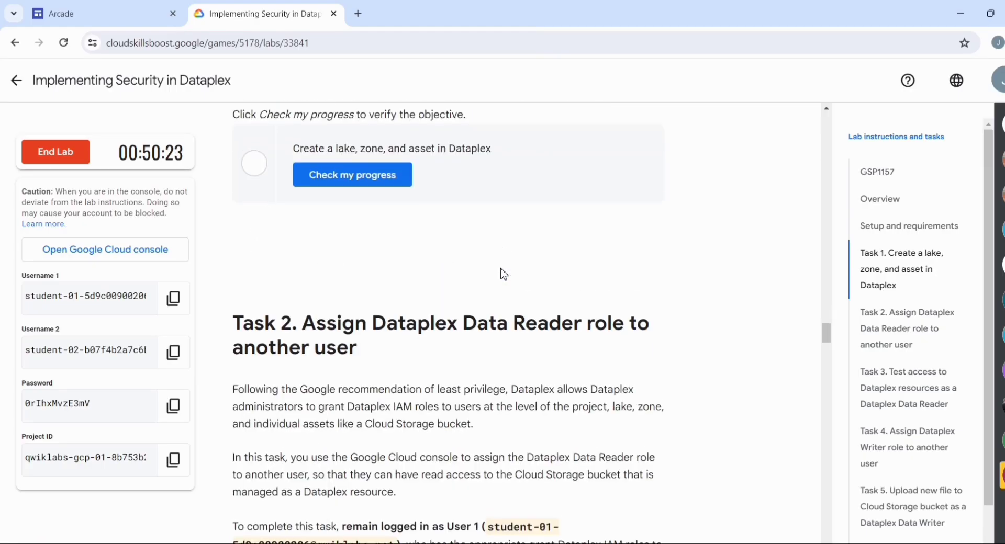
{"action": "scroll", "coordinate": [487, 274], "scroll_direction": "up", "scroll_amount": 1}
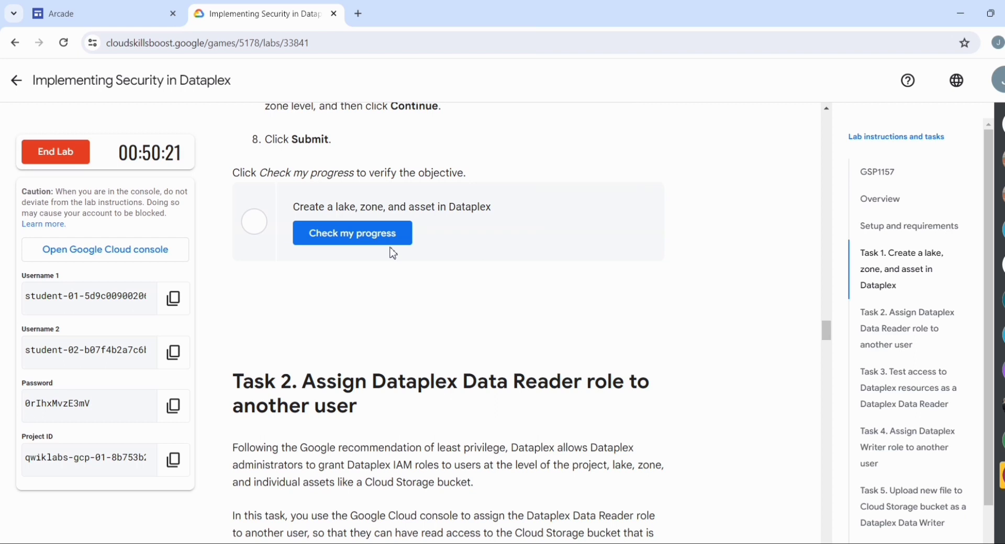
{"action": "left_click", "coordinate": [360, 236]}
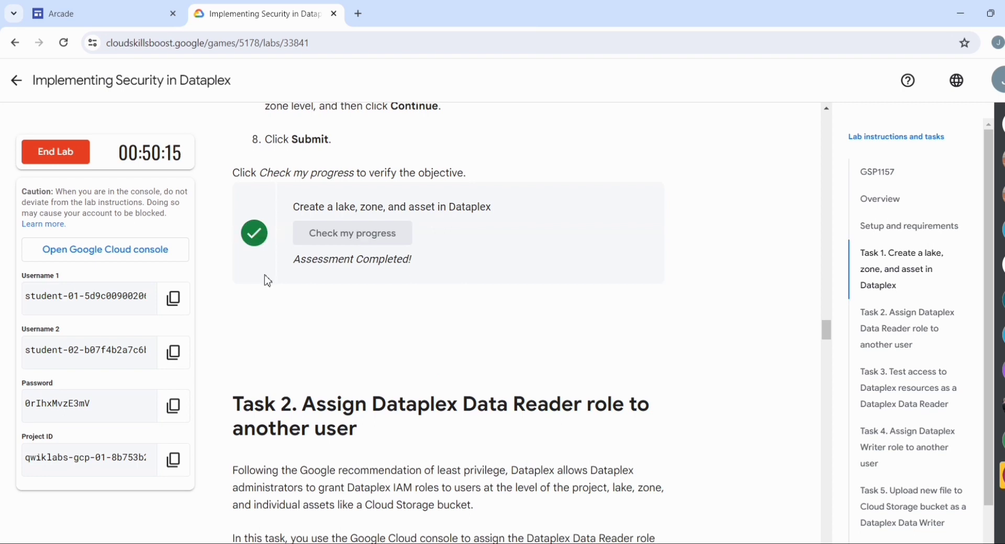
Read the Task 2 instructions on assigning the Dataplex Data Reader role, and open the Secure page in the Dataplex console
{"action": "scroll", "coordinate": [330, 307], "scroll_direction": "down", "scroll_amount": 2}
{"action": "scroll", "coordinate": [345, 253], "scroll_direction": "down", "scroll_amount": 7}
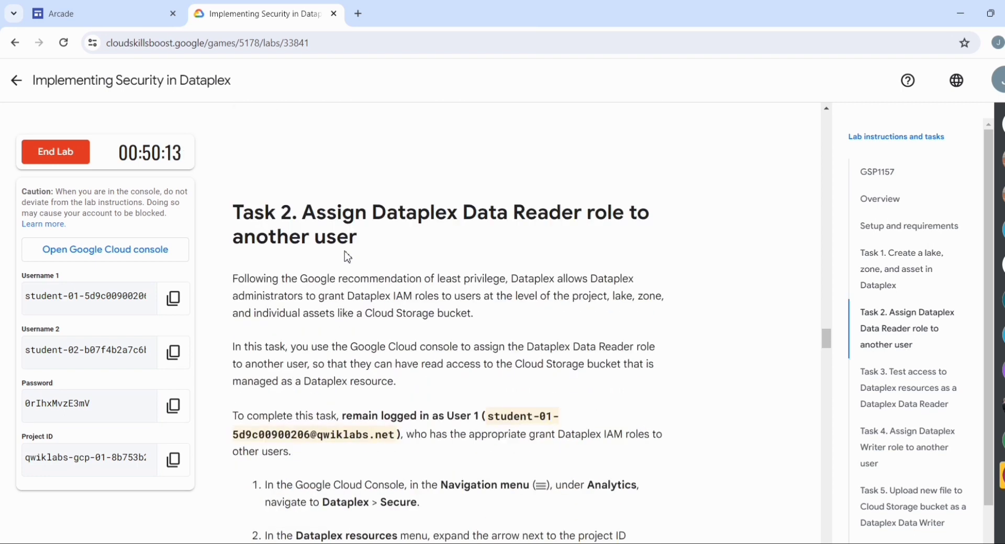
{"action": "scroll", "coordinate": [345, 257], "scroll_direction": "up", "scroll_amount": 2}
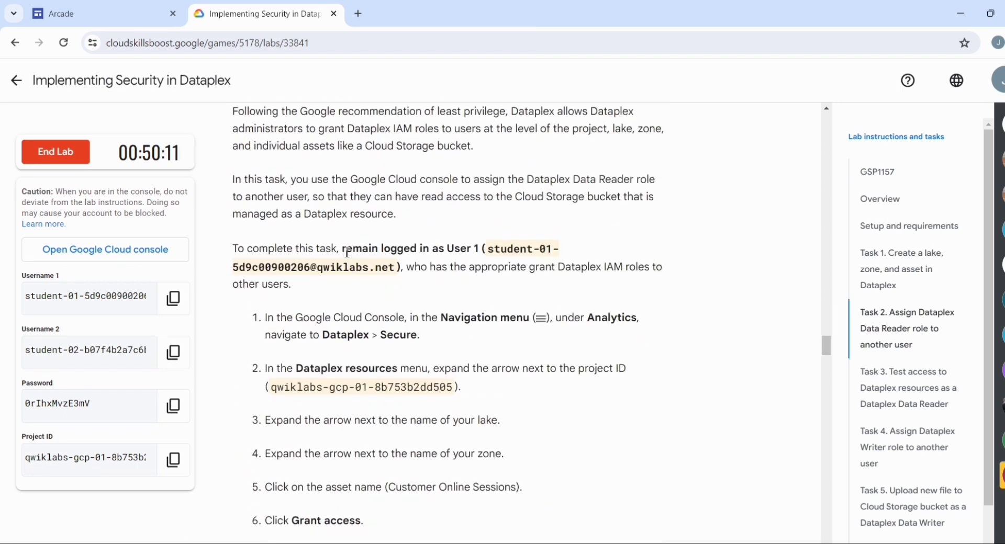
{"action": "scroll", "coordinate": [346, 257], "scroll_direction": "down", "scroll_amount": 2}
{"action": "key", "text": "alt+Tab"}
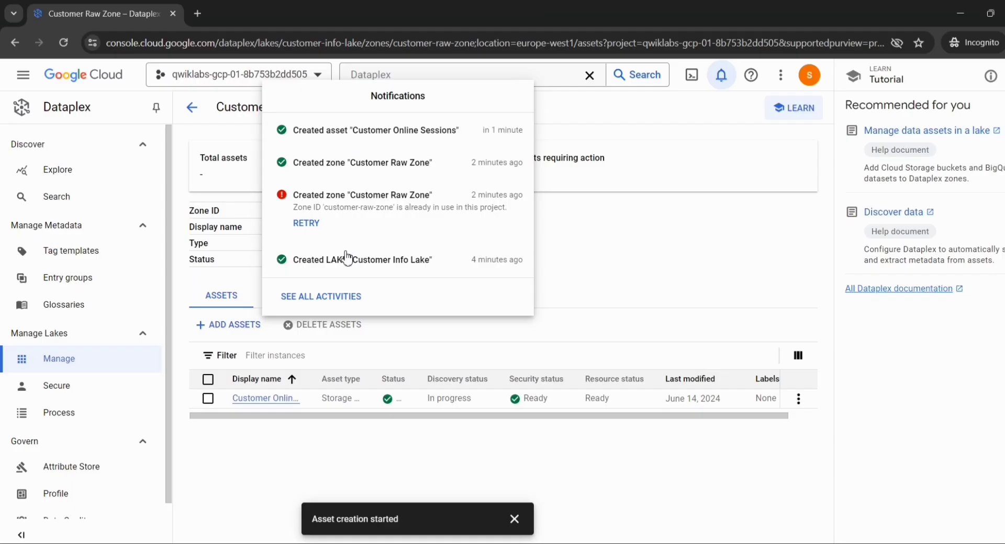
{"action": "left_click", "coordinate": [214, 442]}
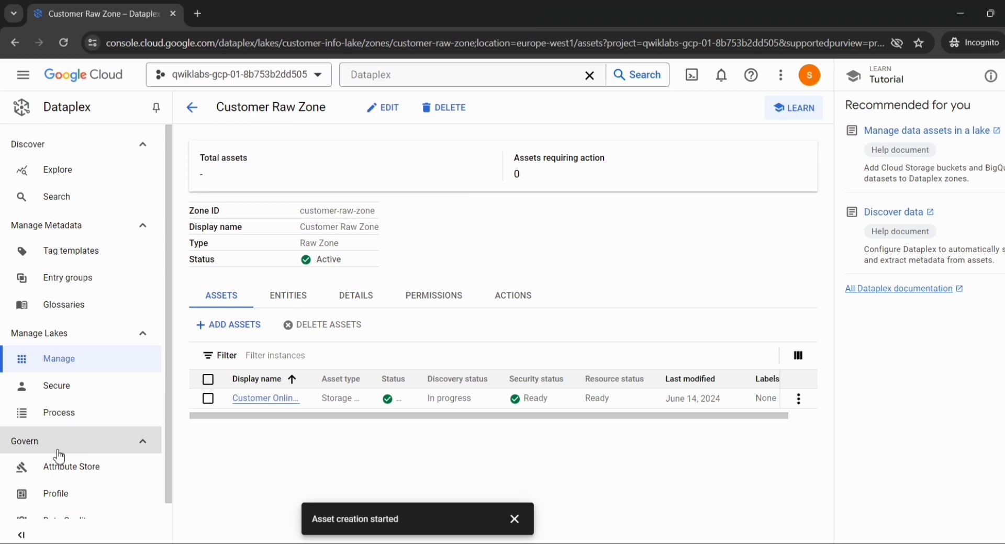
{"action": "left_click", "coordinate": [61, 394]}
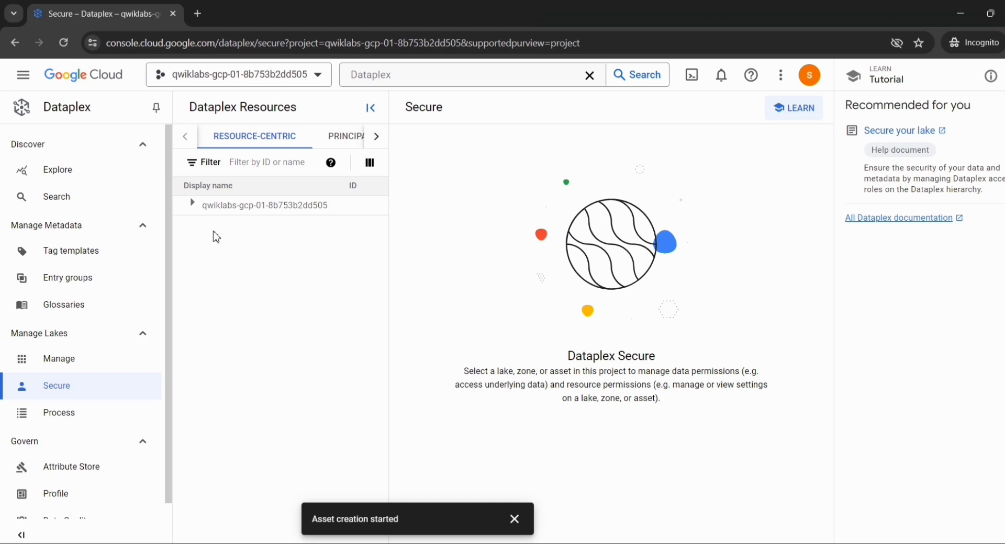
Expand the project, Customer Info Lake and Customer Raw Zone, and open the grant access form for Customer Online Sessions
{"action": "left_click", "coordinate": [193, 205]}
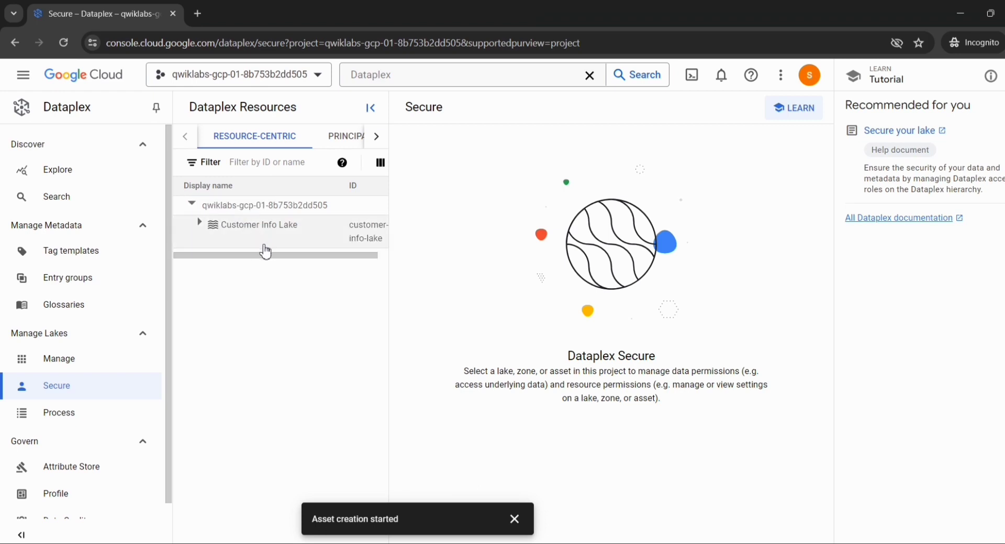
{"action": "left_click", "coordinate": [200, 223]}
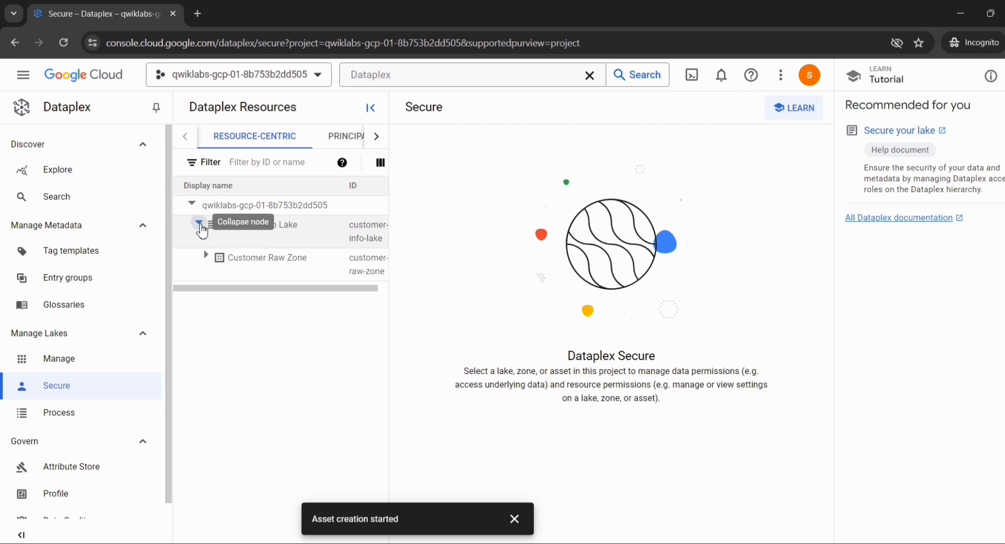
{"action": "left_click", "coordinate": [205, 259]}
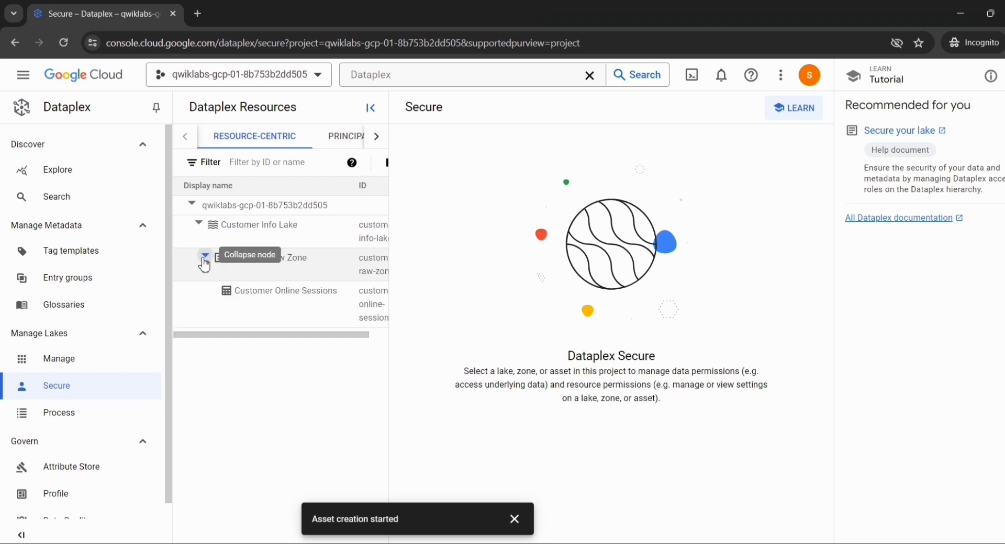
{"action": "left_click", "coordinate": [254, 296]}
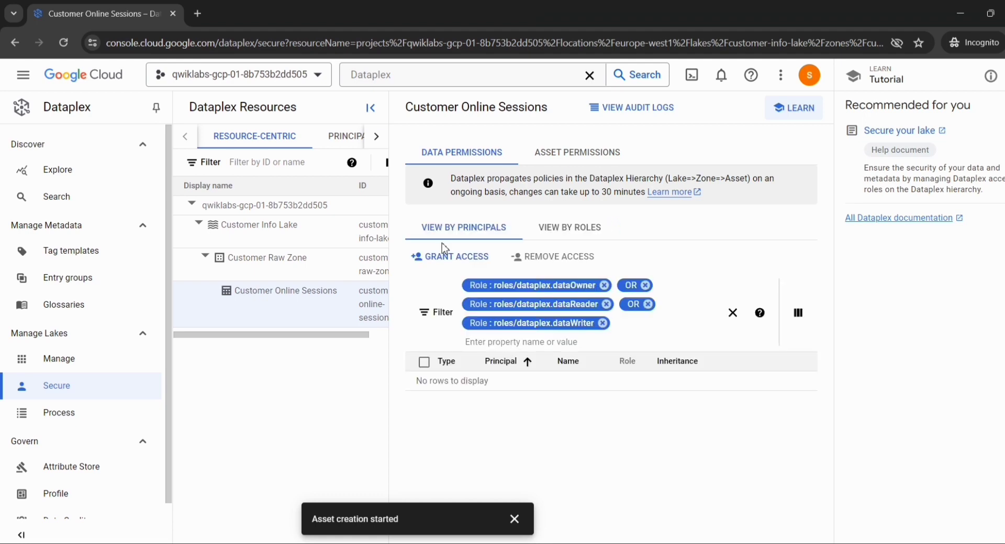
{"action": "left_click", "coordinate": [455, 269]}
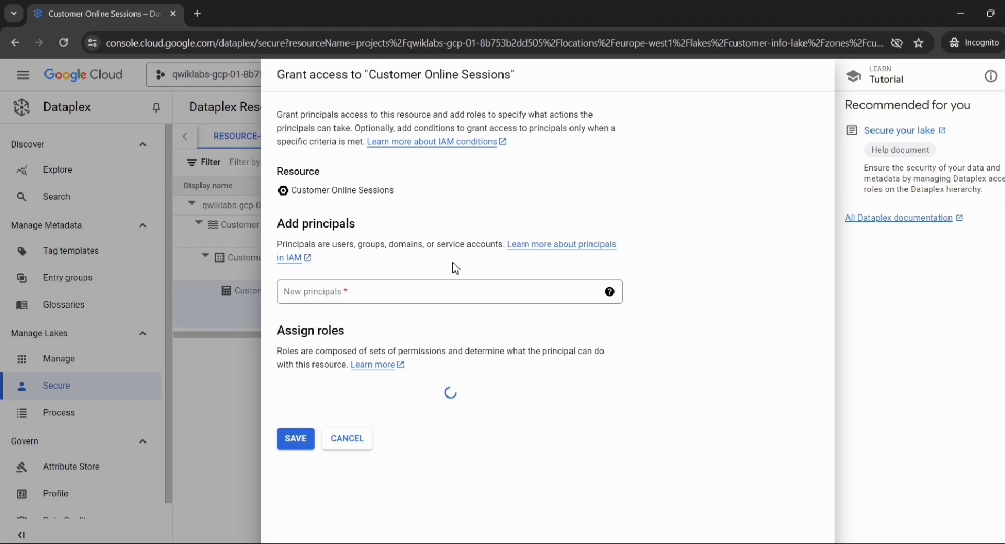
Copy User 2's email from the lab page and enter it as the new principal for Customer Online Sessions
{"action": "key", "text": "alt+Tab"}
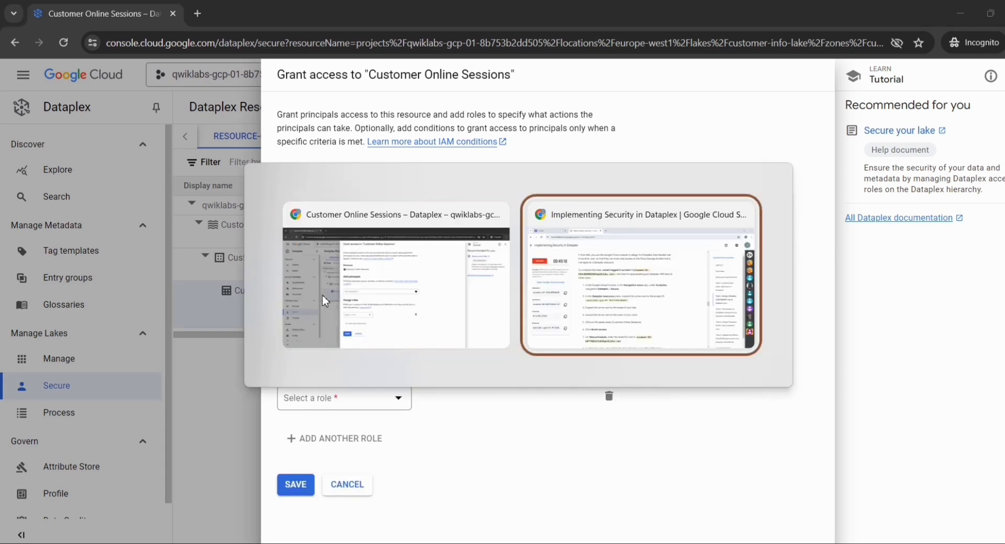
{"action": "left_click", "coordinate": [173, 352]}
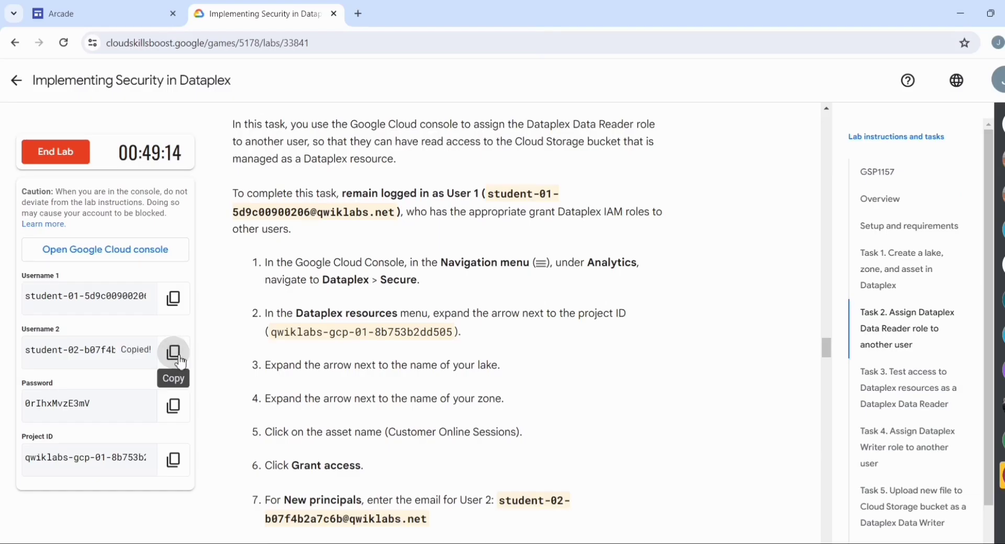
{"action": "key", "text": "alt+Tab"}
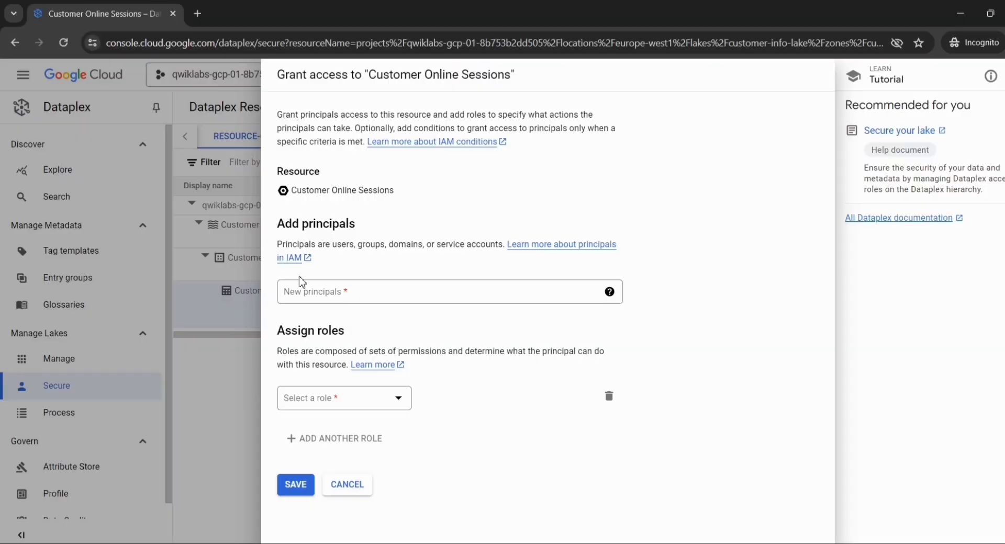
{"action": "left_click", "coordinate": [296, 294]}
{"action": "key", "text": "ctrl+v"}
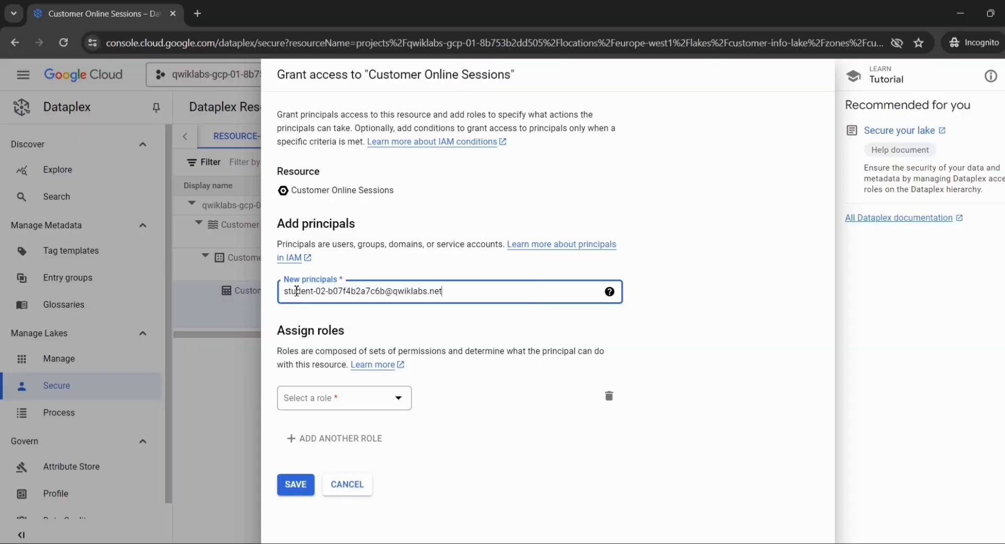
Assign the Cloud Dataplex role Dataplex Data Reader to the new principal and save the access grant
{"action": "left_click", "coordinate": [403, 412]}
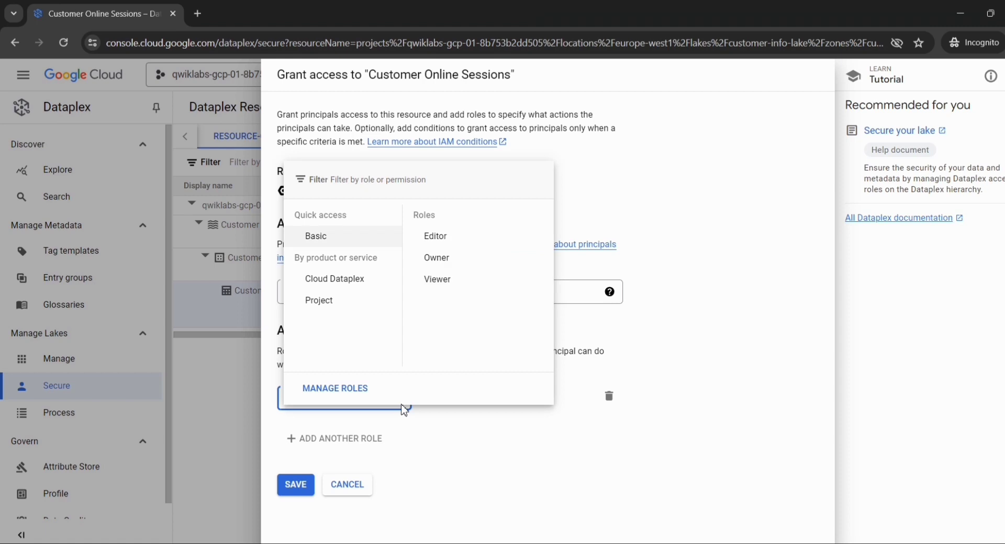
{"action": "left_click", "coordinate": [349, 281]}
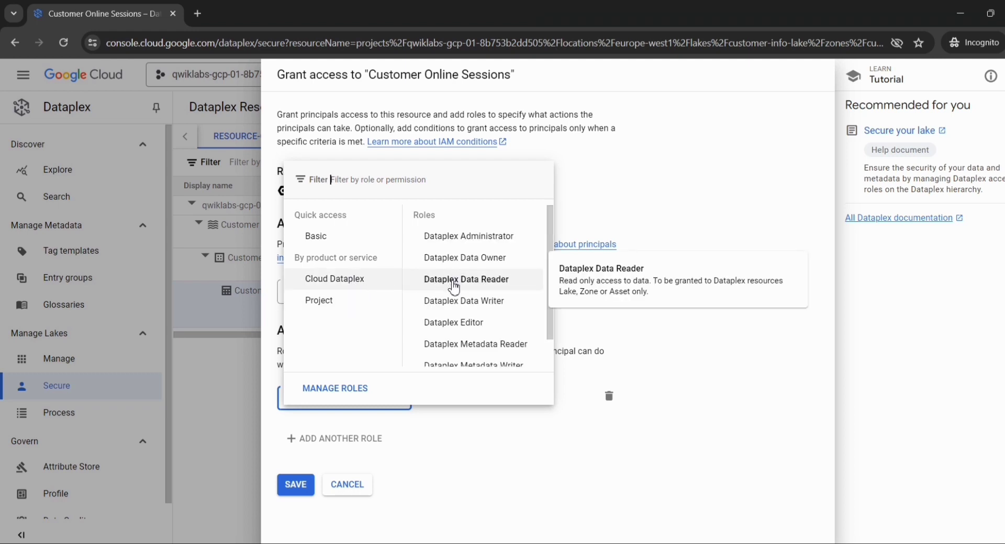
{"action": "left_click", "coordinate": [454, 280]}
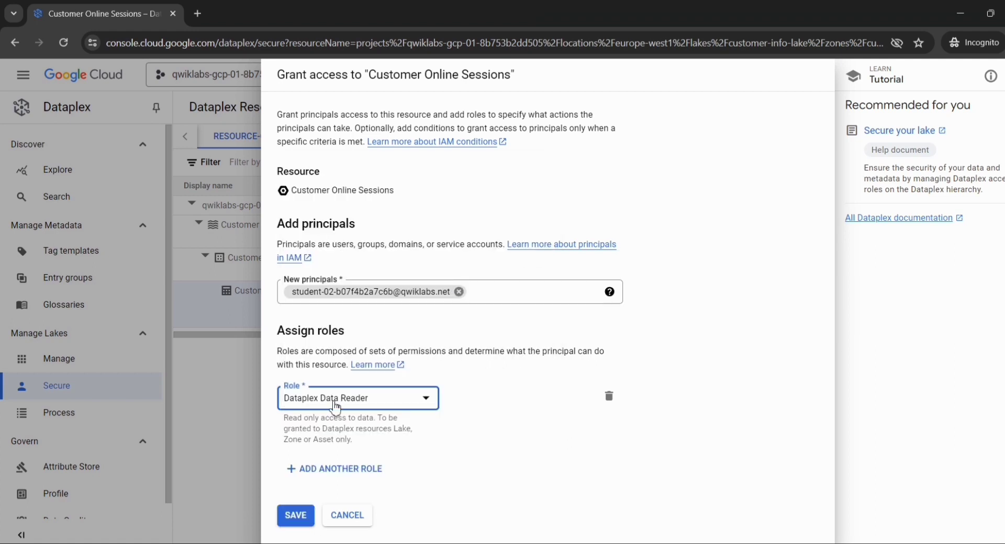
{"action": "left_click", "coordinate": [288, 517]}
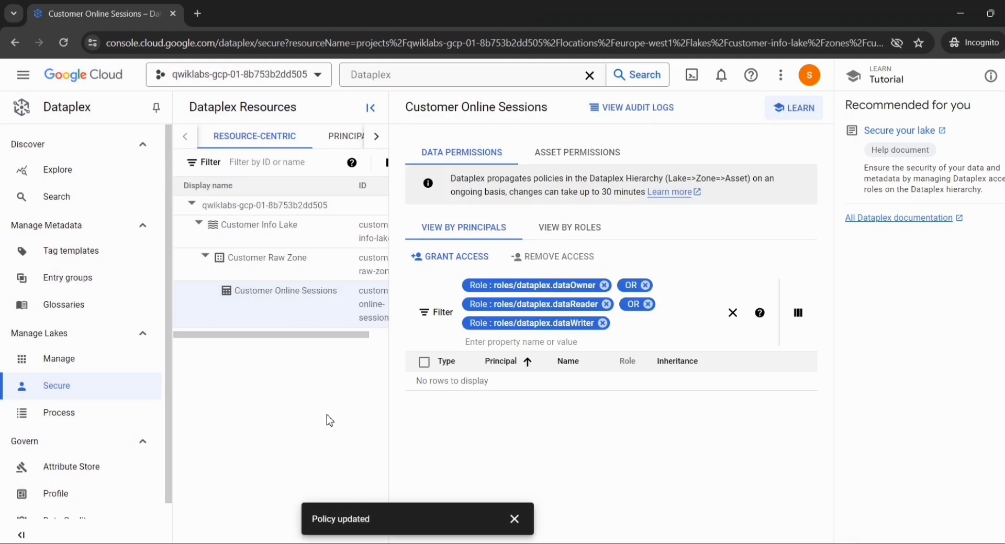
Switch to the lab page and check progress for the objective Assign Dataplex Data Reader role to another user, repeating the check once
{"action": "key", "text": "alt+Tab"}
{"action": "scroll", "coordinate": [330, 420], "scroll_direction": "down", "scroll_amount": 5}
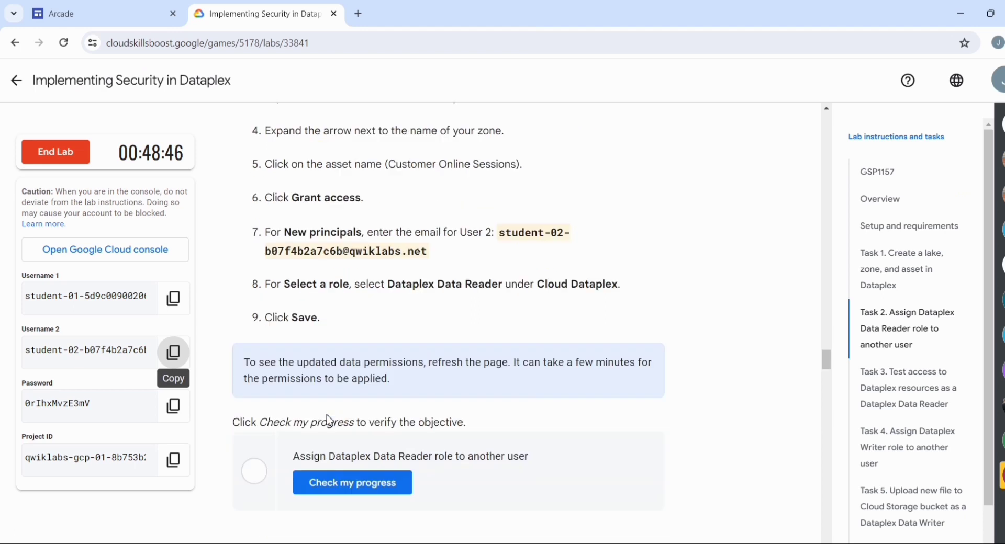
{"action": "left_click", "coordinate": [343, 333]}
{"action": "scroll", "coordinate": [343, 335], "scroll_direction": "down", "scroll_amount": 3}
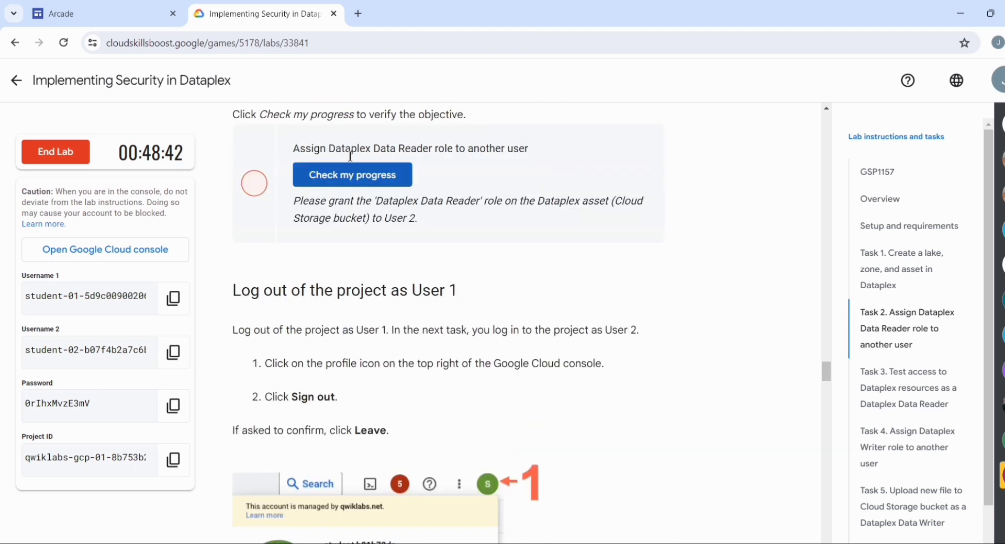
{"action": "left_click", "coordinate": [347, 182]}
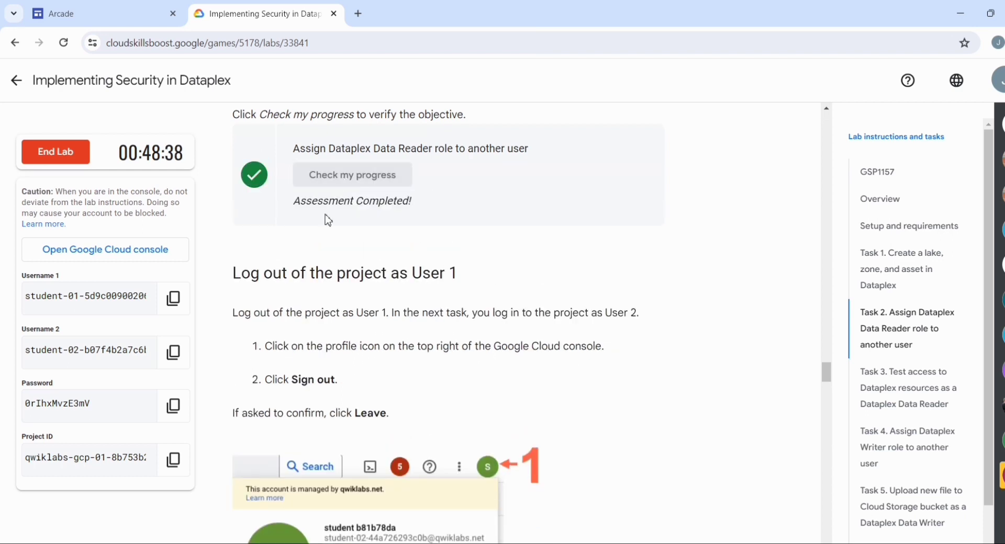
Read the lab's log out instructions and sign User 1 out of the Google Cloud console
{"action": "scroll", "coordinate": [360, 269], "scroll_direction": "down", "scroll_amount": 1}
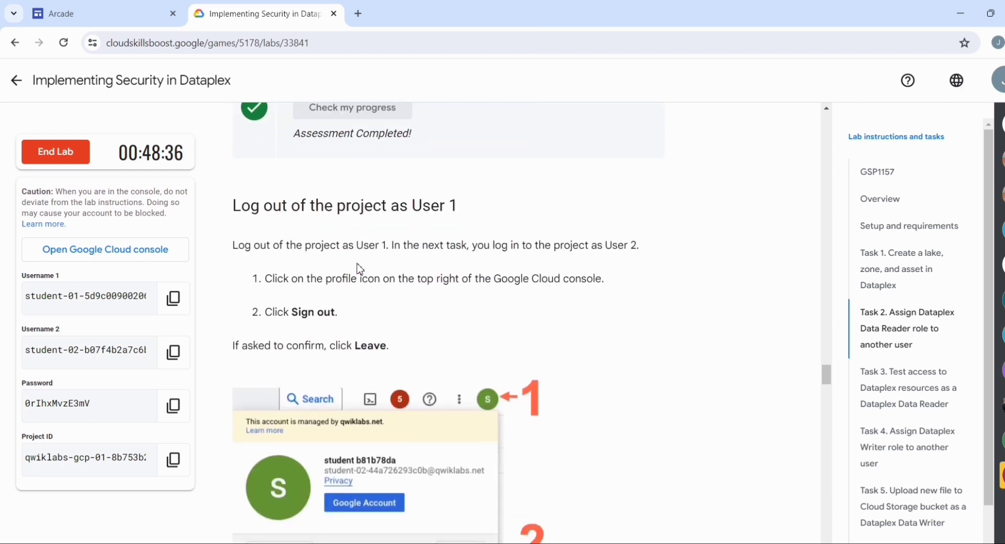
{"action": "scroll", "coordinate": [360, 269], "scroll_direction": "down", "scroll_amount": 1}
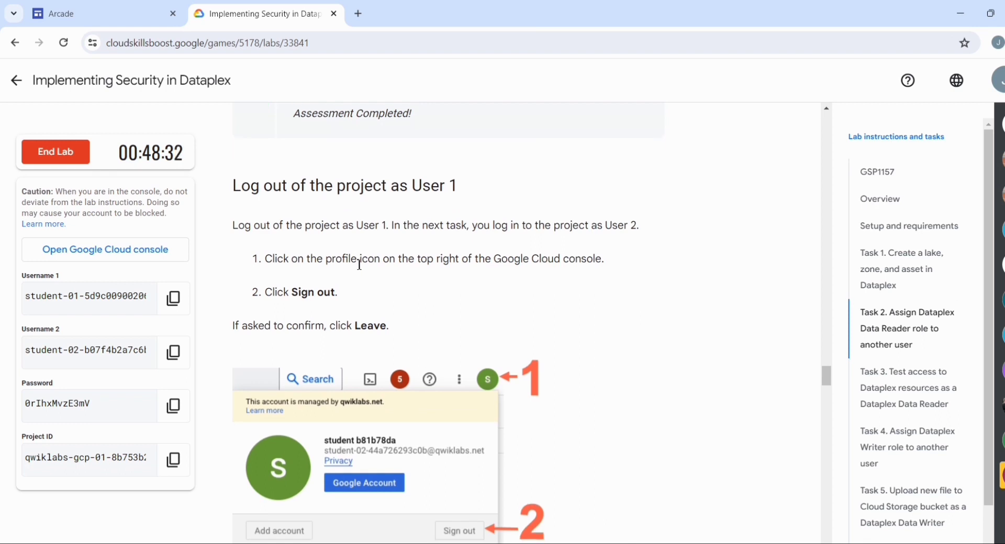
{"action": "key", "text": "alt+Tab"}
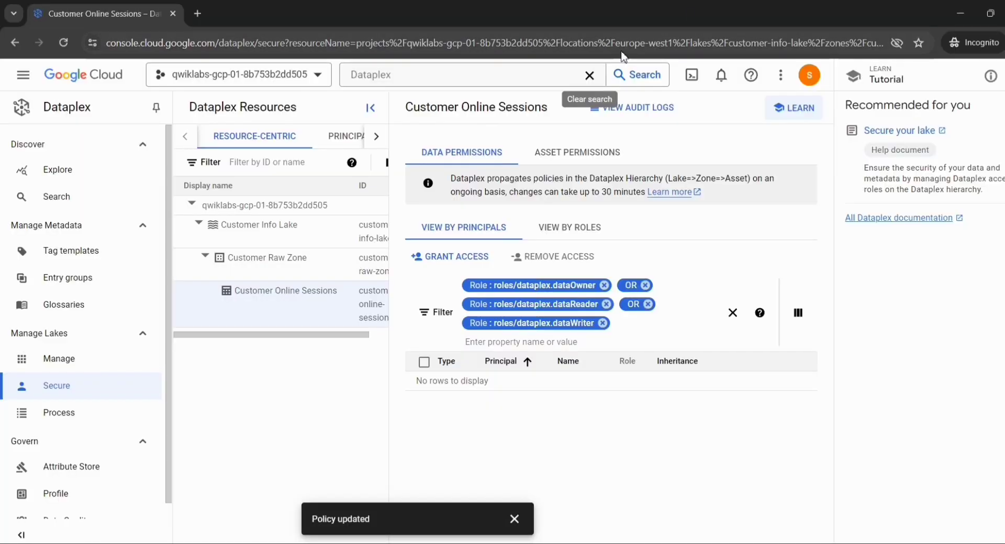
{"action": "left_click", "coordinate": [804, 79]}
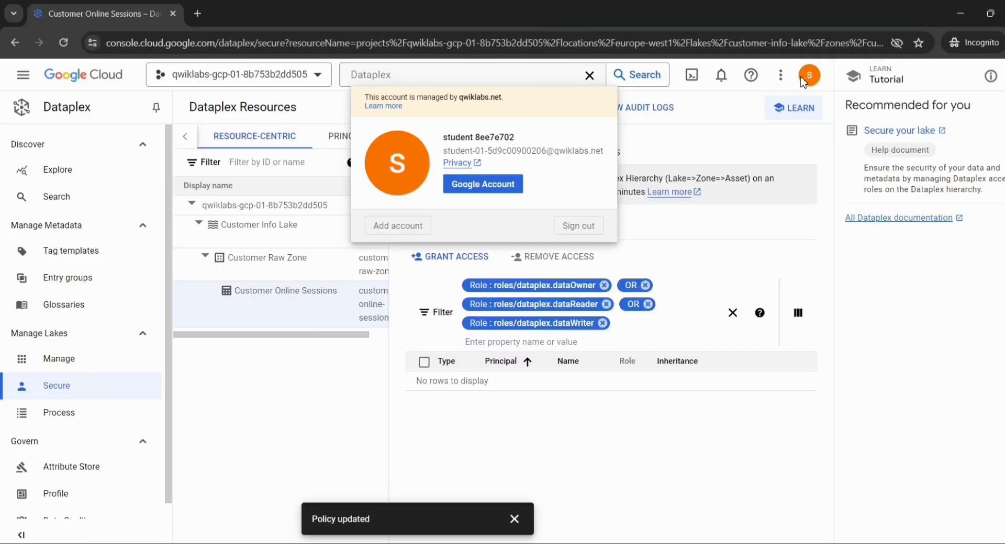
{"action": "left_click", "coordinate": [588, 231]}
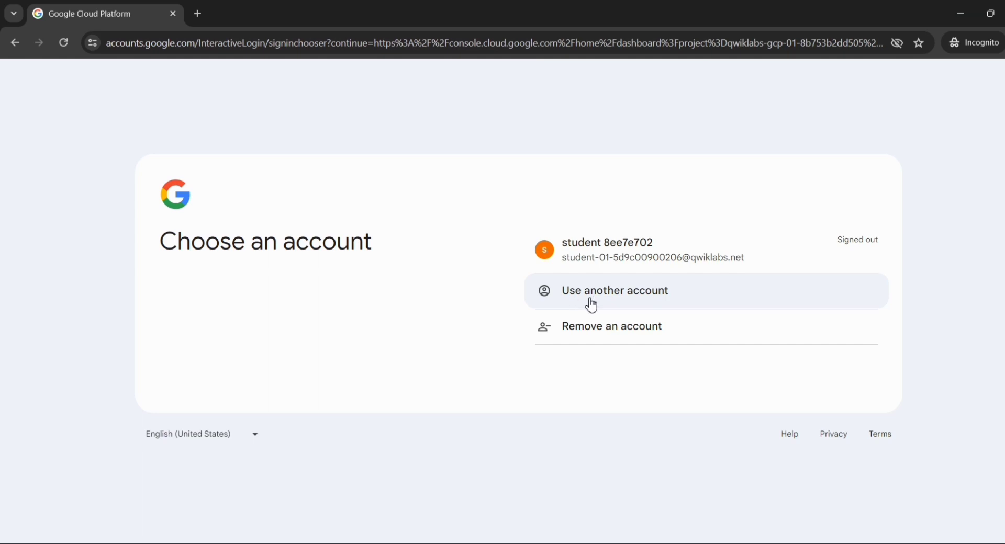
Choose to sign in with another account and submit User 2's email copied from the lab page
{"action": "left_click", "coordinate": [592, 306]}
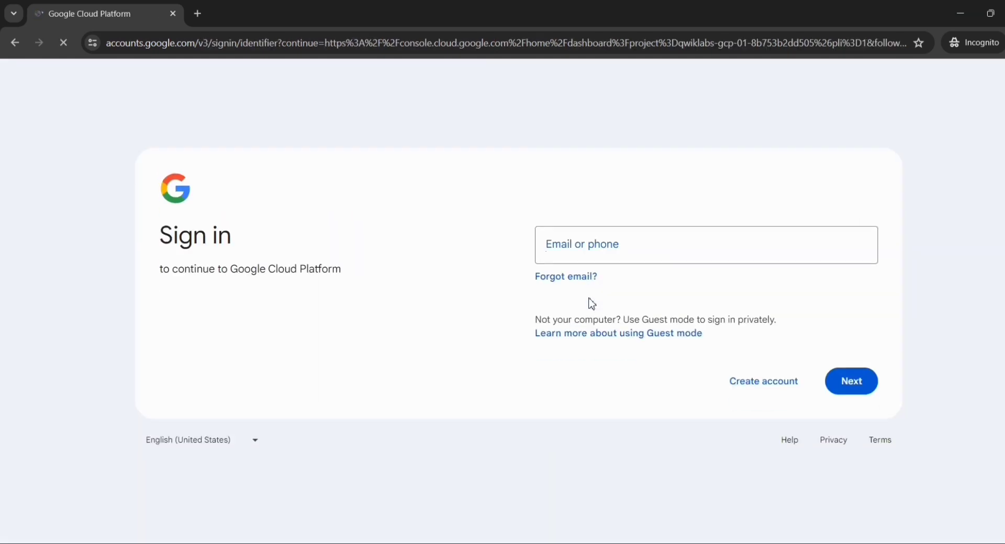
{"action": "key", "text": "alt+Tab"}
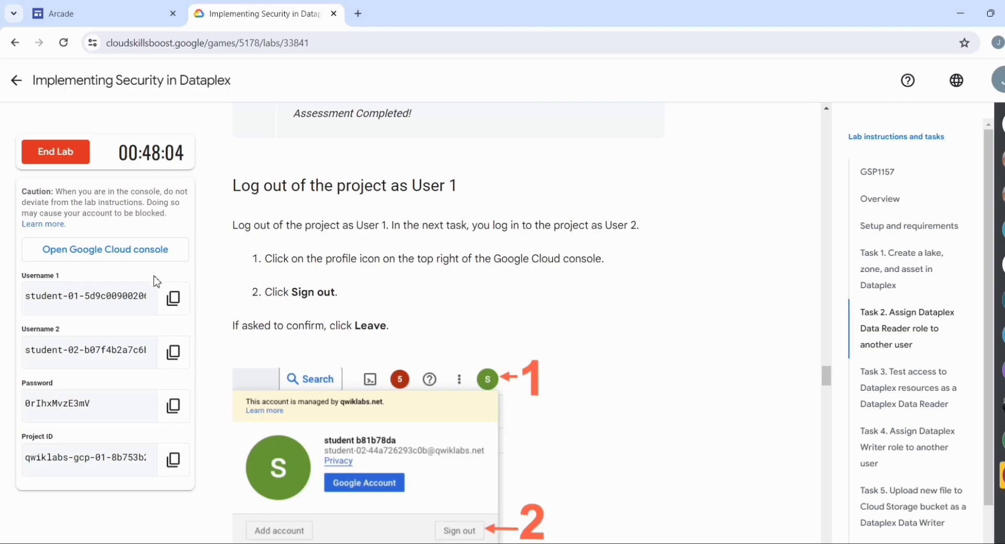
{"action": "left_click", "coordinate": [168, 361]}
{"action": "key", "text": "alt+Tab"}
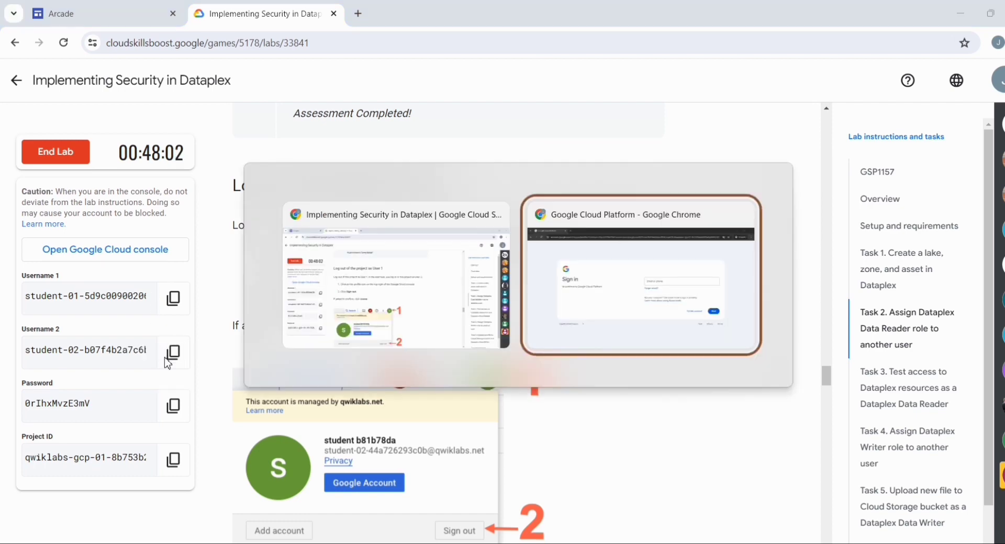
{"action": "key", "text": "ctrl+v"}
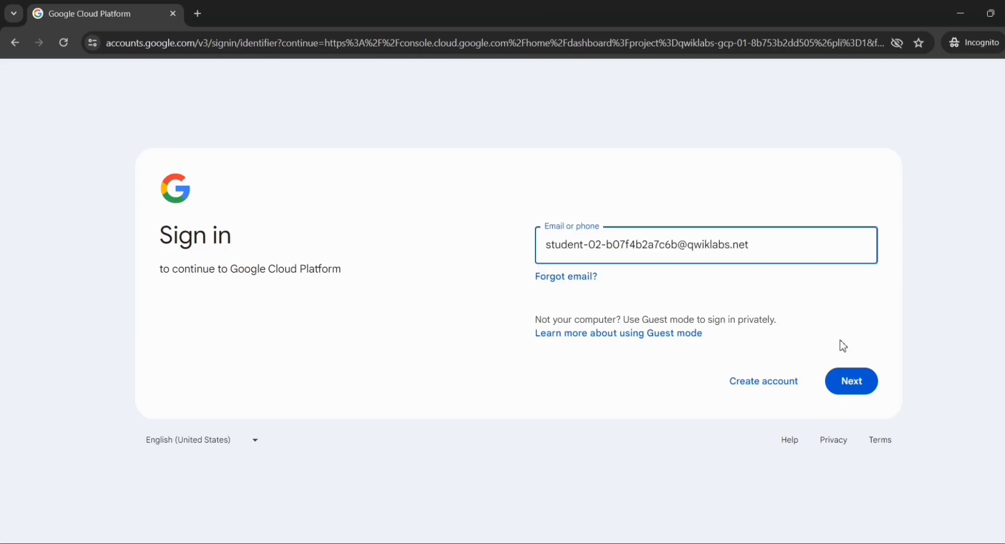
{"action": "left_click", "coordinate": [844, 381]}
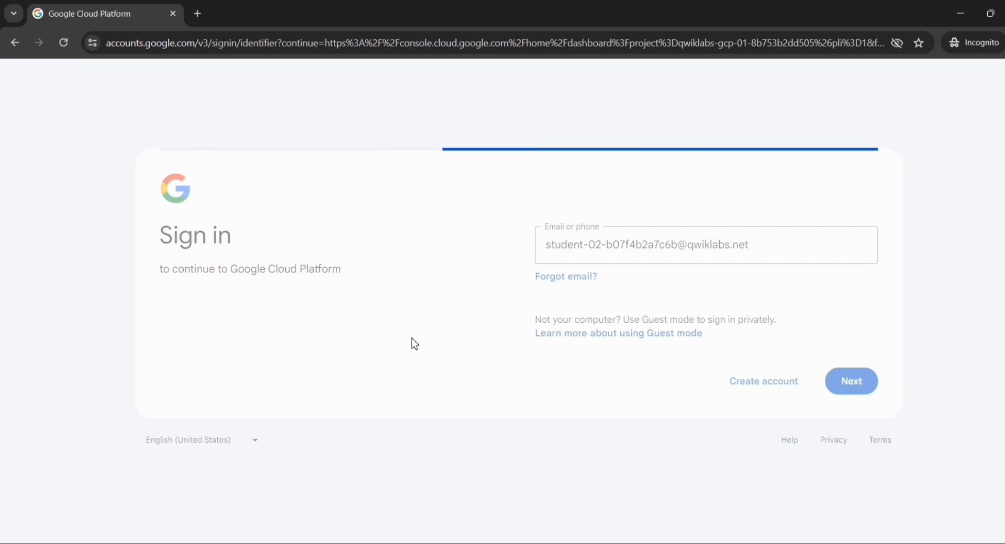
Copy the account password from the lab page and submit it in the sign-in password field
{"action": "key", "text": "alt+Tab"}
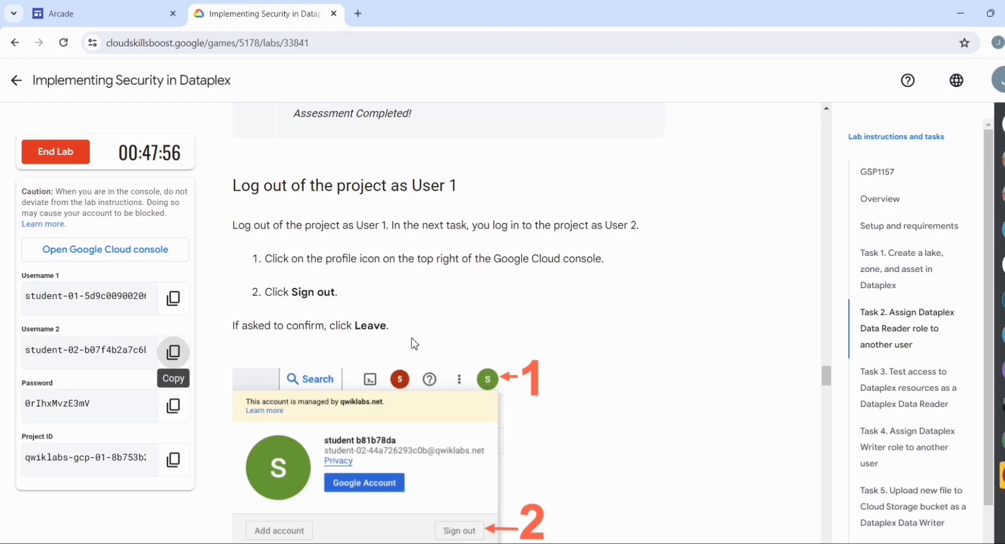
{"action": "left_click", "coordinate": [174, 406]}
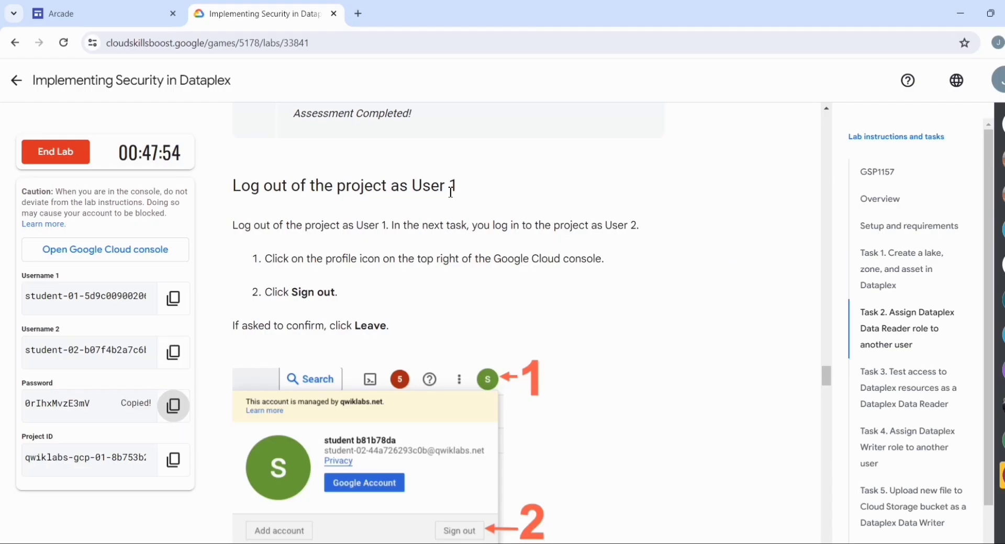
{"action": "key", "text": "alt+Tab"}
{"action": "key", "text": "ctrl+v"}
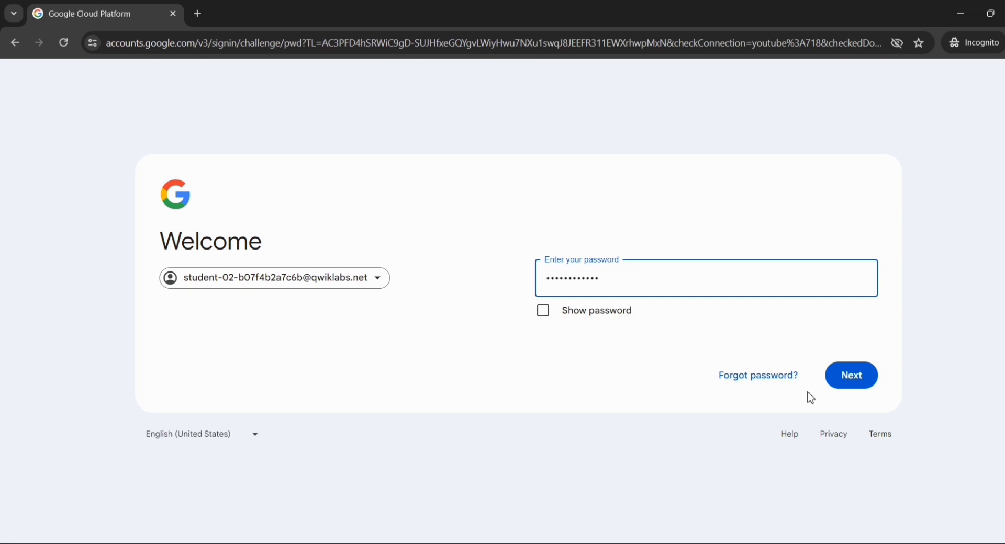
{"action": "left_click", "coordinate": [866, 386]}
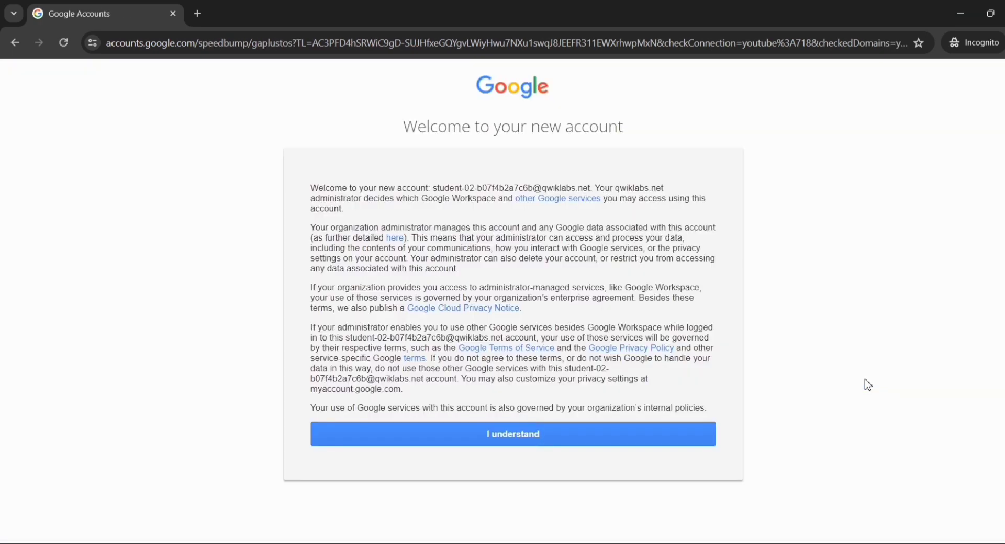
Accept the new account notice and agree to the Google Cloud Platform Terms of Service
{"action": "left_click", "coordinate": [615, 437]}
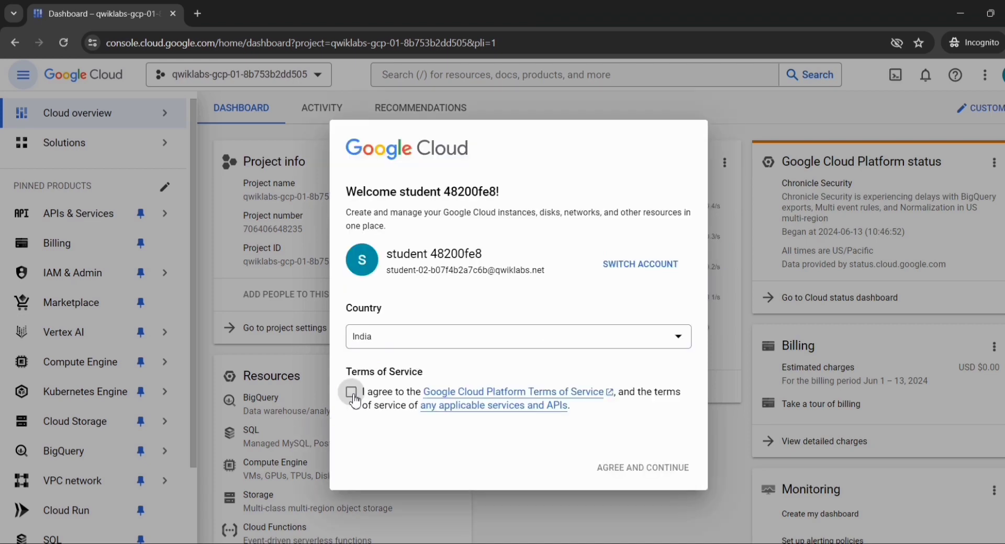
{"action": "left_click", "coordinate": [353, 393]}
{"action": "left_click", "coordinate": [604, 467]}
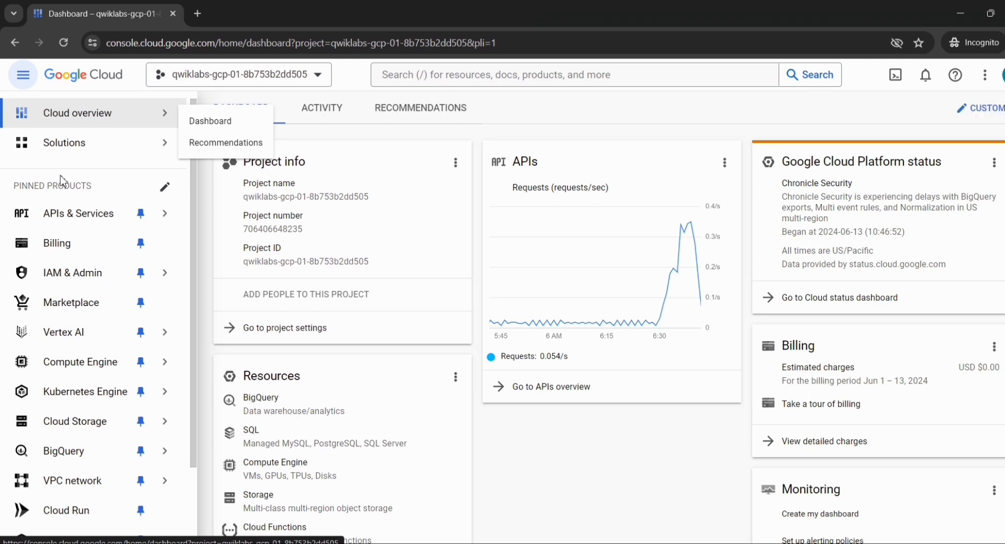
Go to Cloud Storage Buckets and open the precreated bucket qwiklabs-gcp-01-8b753b2dd505-bucket
{"action": "mouse_move", "coordinate": [46, 362]}
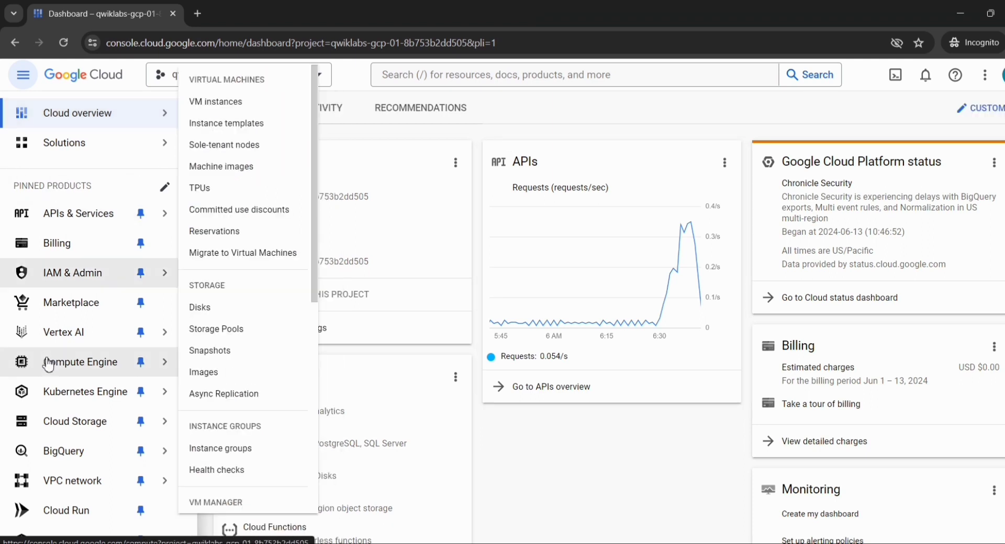
{"action": "scroll", "coordinate": [48, 365], "scroll_direction": "down", "scroll_amount": 2}
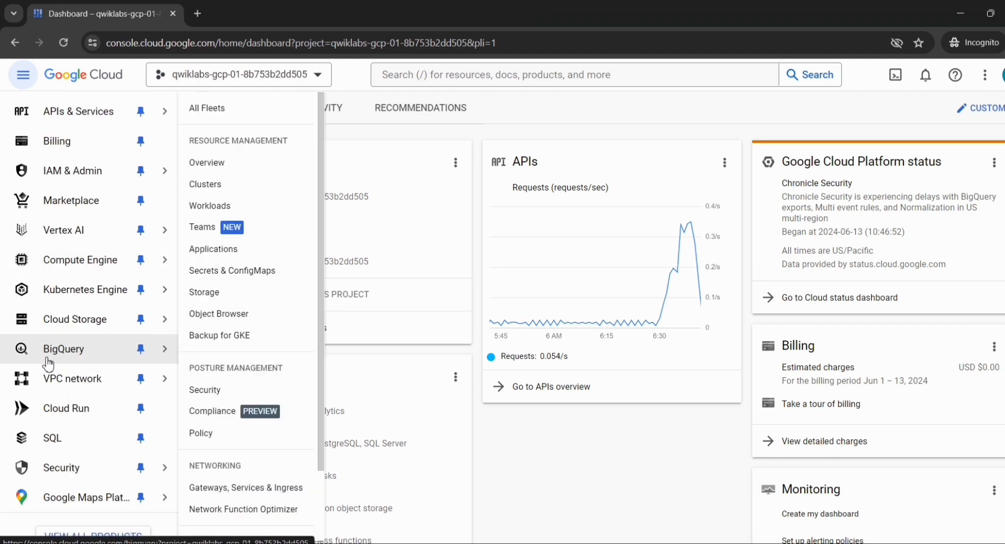
{"action": "mouse_move", "coordinate": [112, 317]}
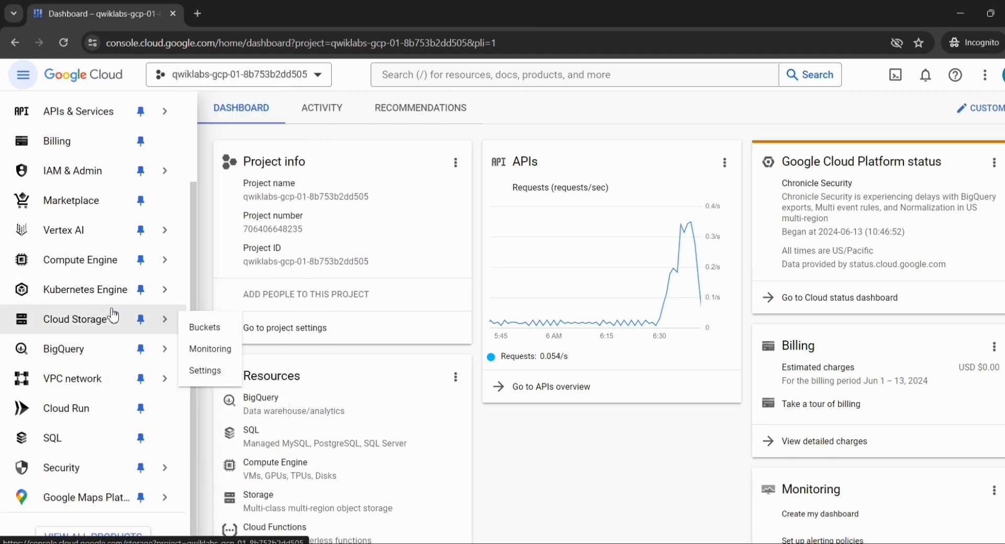
{"action": "left_click", "coordinate": [206, 328]}
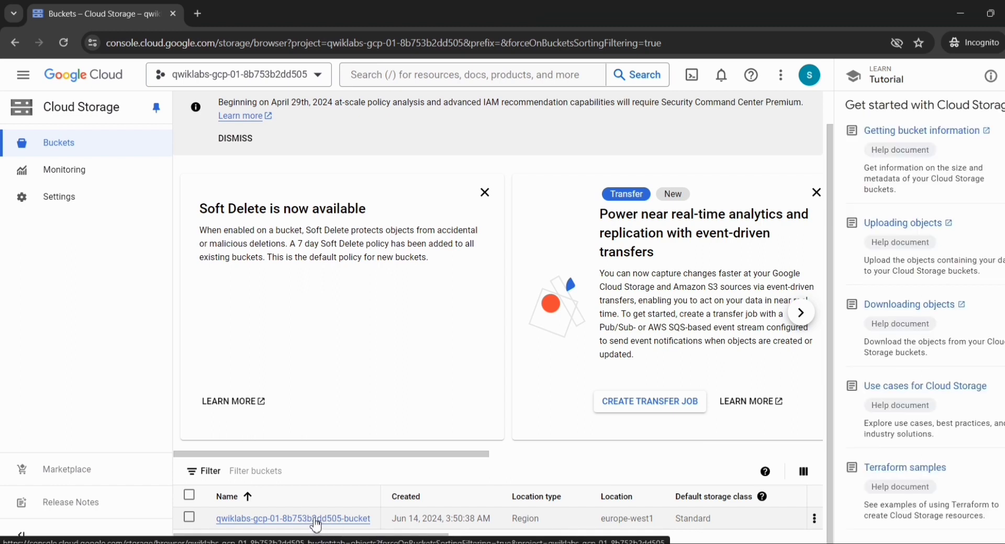
{"action": "left_click", "coordinate": [315, 519]}
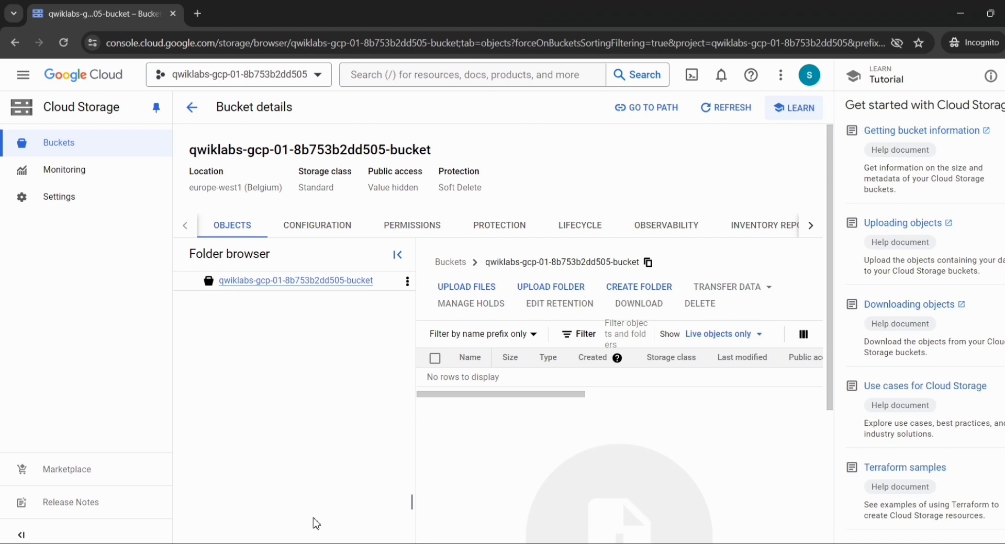
Switch to the lab page and read the Task 3 instructions on uploading a file to the bucket
{"action": "key", "text": "alt+Tab"}
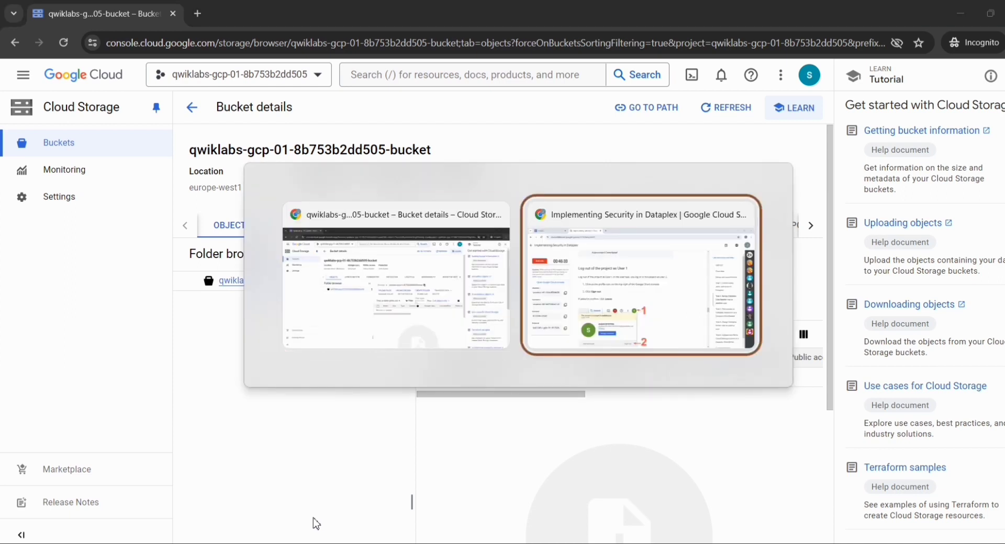
{"action": "scroll", "coordinate": [253, 370], "scroll_direction": "down", "scroll_amount": 15}
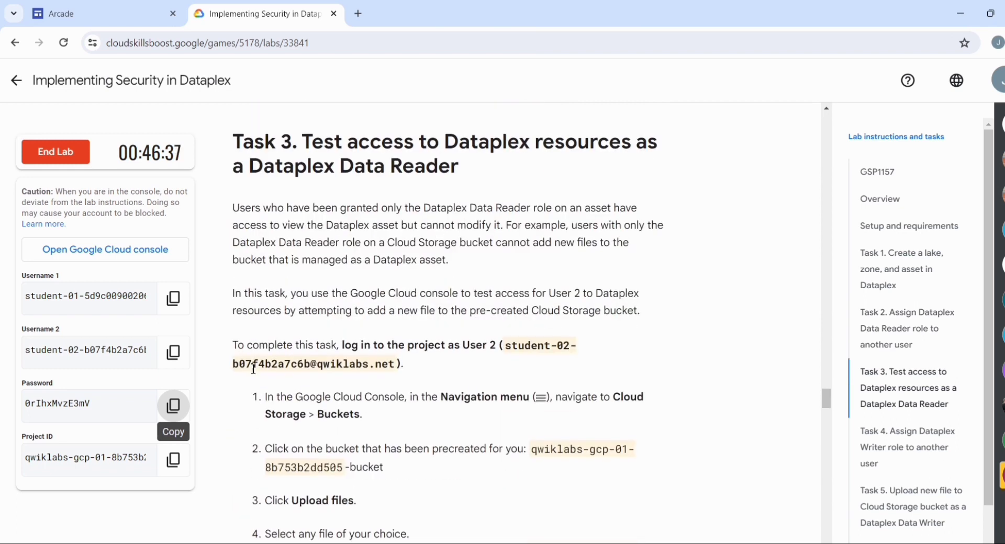
{"action": "scroll", "coordinate": [461, 342], "scroll_direction": "up", "scroll_amount": 1}
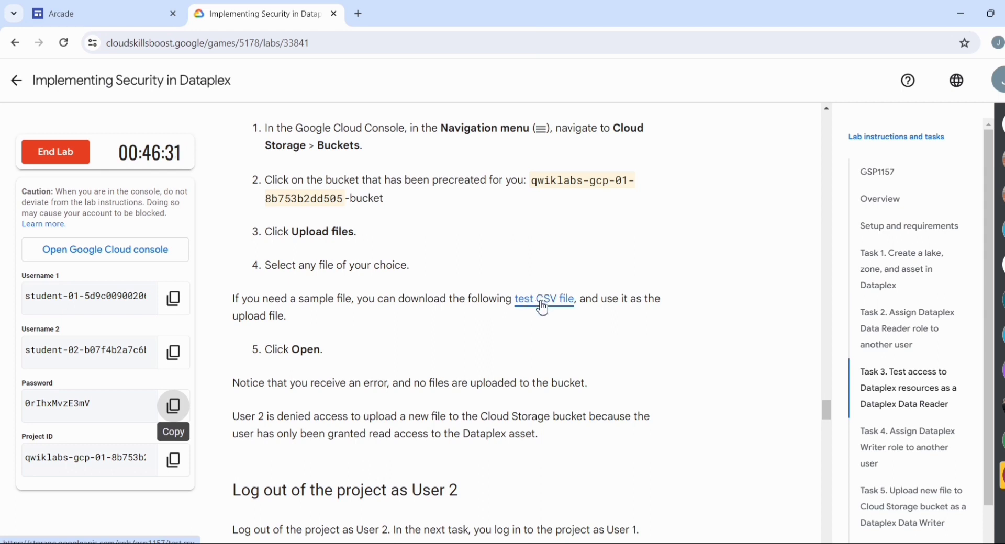
Download the sample test CSV file linked in the Task 3 instructions
{"action": "right_click", "coordinate": [539, 305]}
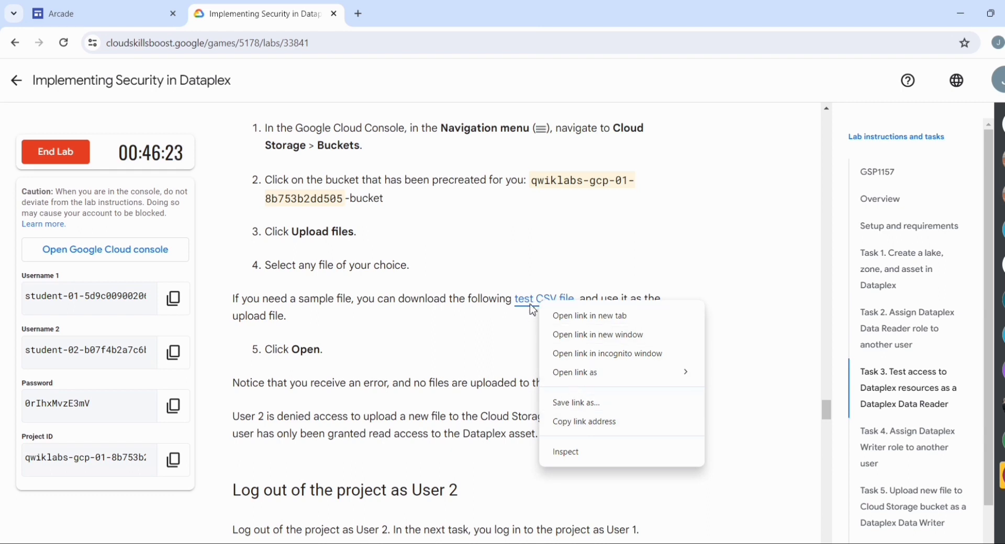
{"action": "left_click", "coordinate": [597, 320]}
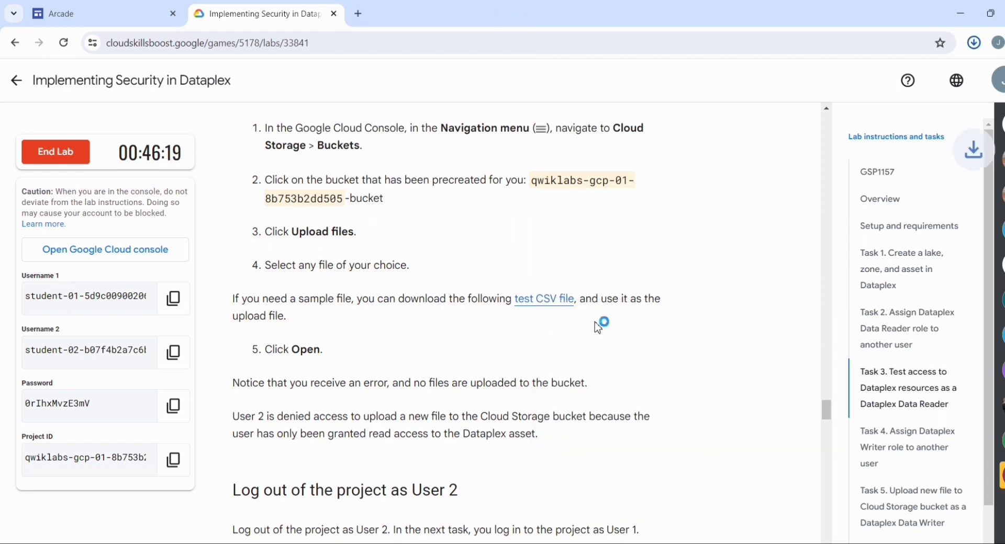
{"action": "right_click", "coordinate": [534, 299]}
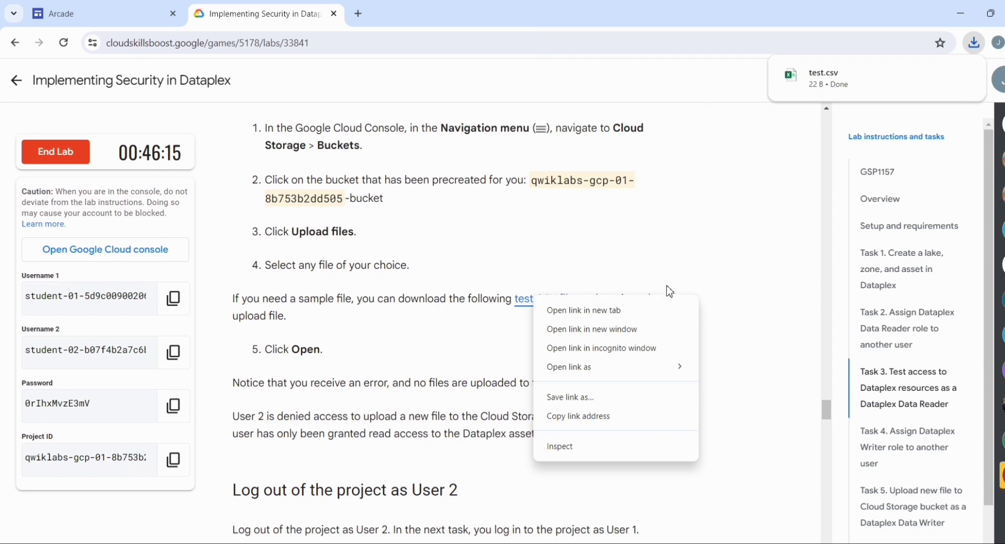
{"action": "left_click", "coordinate": [759, 282]}
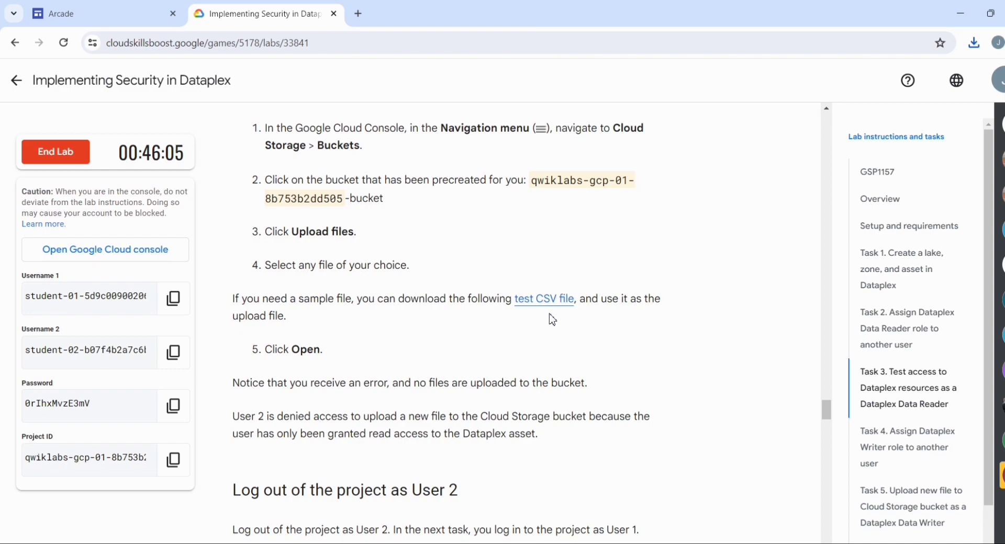
Switch to the Cloud console and try to upload test.csv from the Downloads folder to the open bucket
{"action": "key", "text": "alt+Tab"}
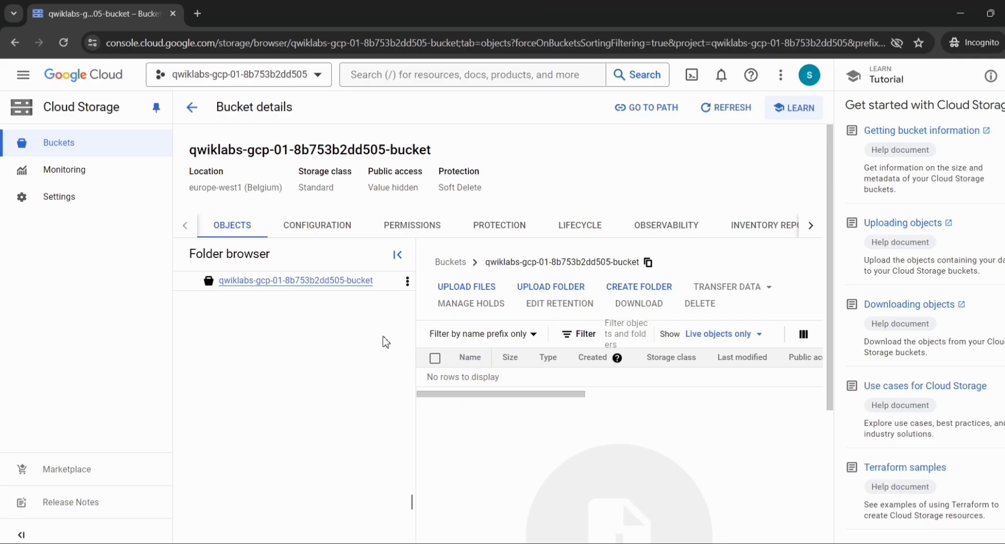
{"action": "left_click", "coordinate": [458, 287]}
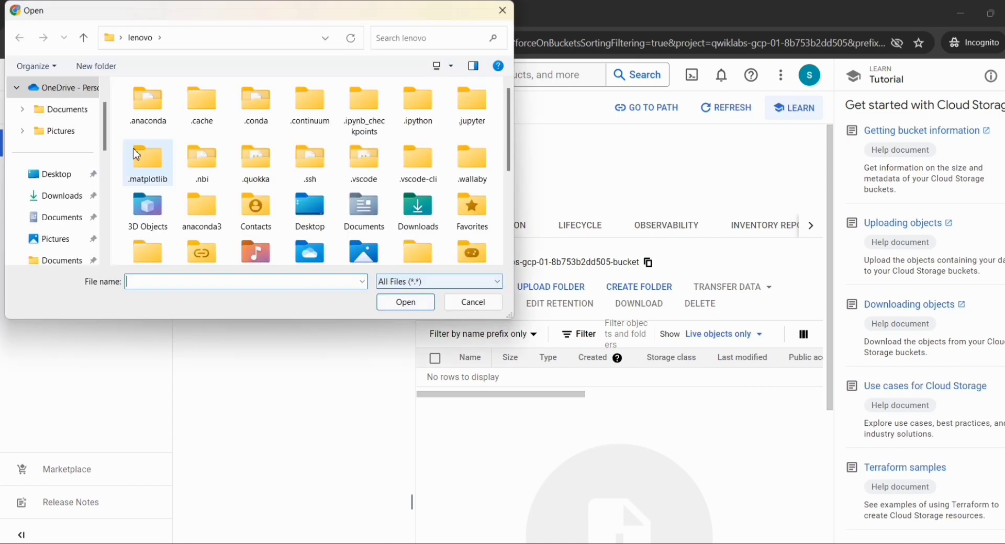
{"action": "left_click", "coordinate": [54, 199]}
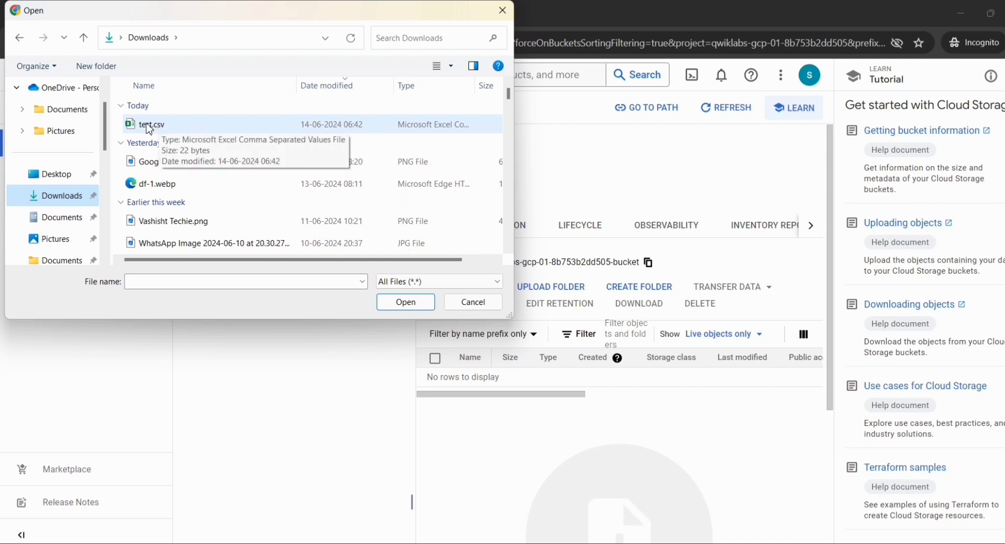
{"action": "double_click", "coordinate": [149, 125]}
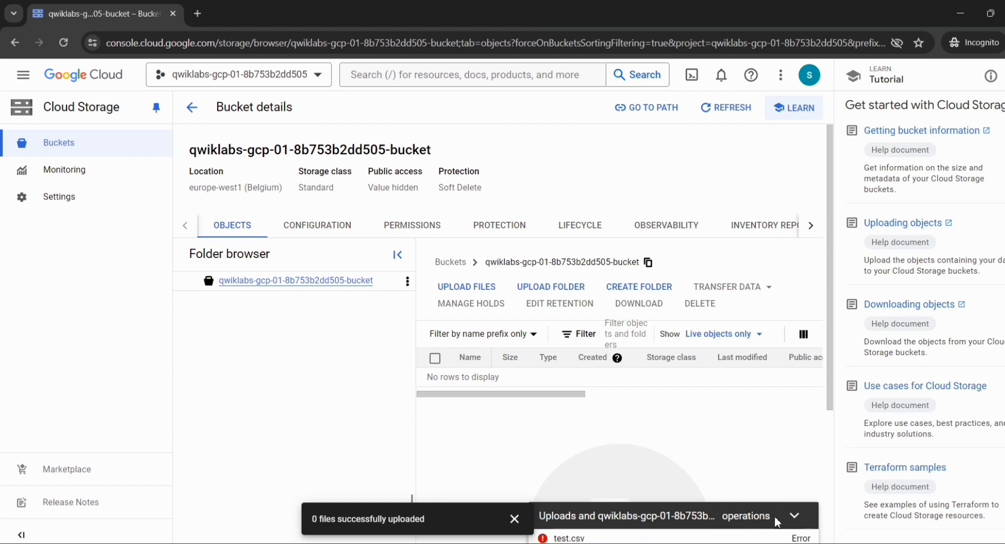
{"action": "left_click", "coordinate": [795, 517]}
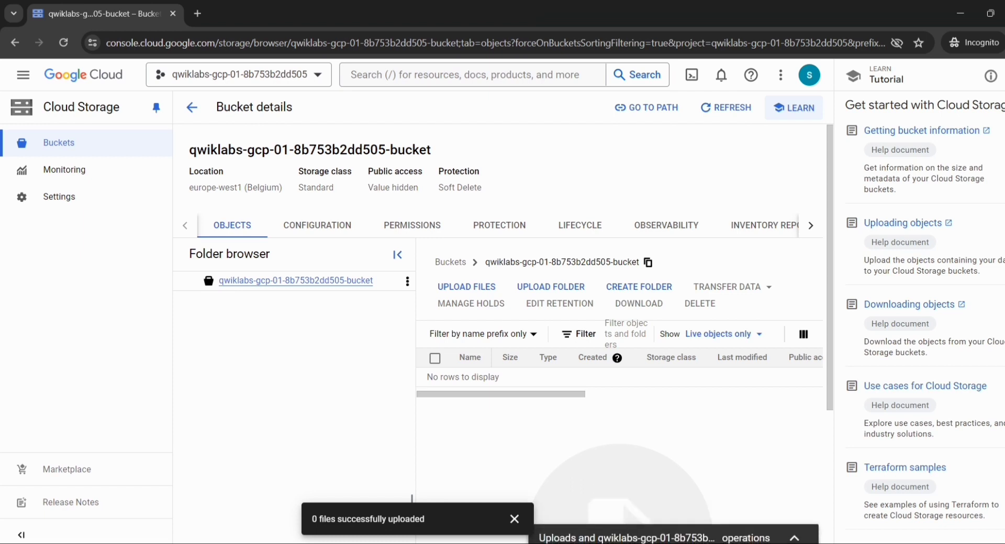
{"action": "left_click", "coordinate": [806, 539]}
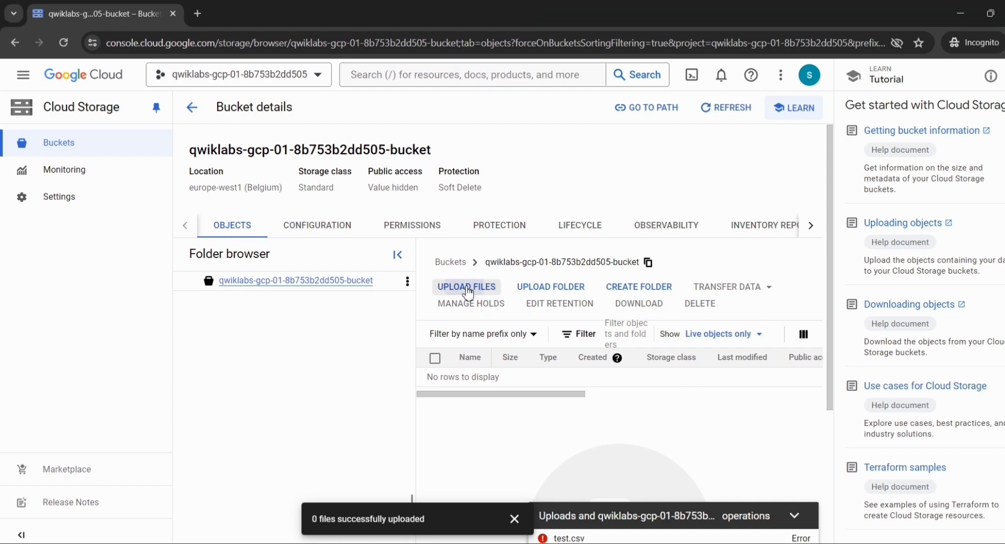
{"action": "left_click", "coordinate": [468, 291]}
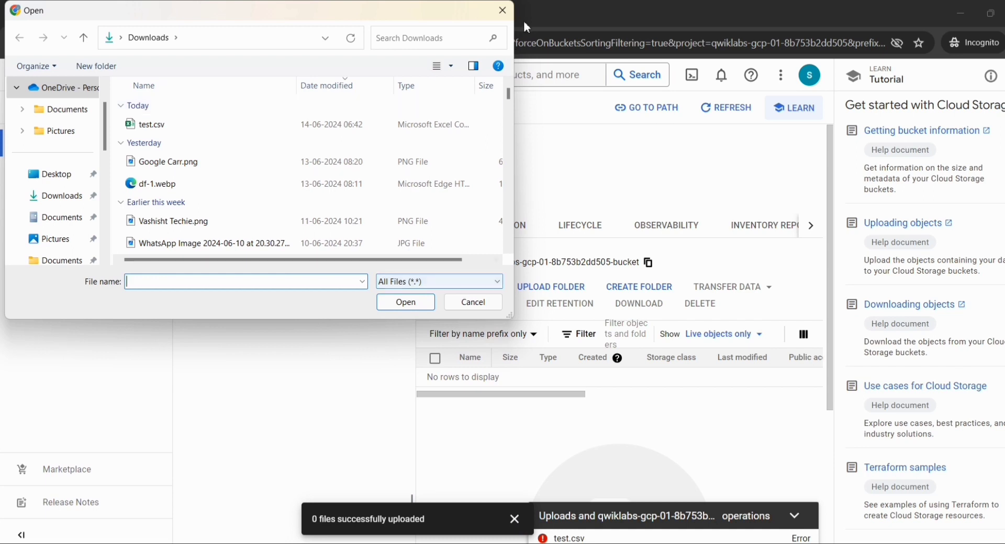
{"action": "left_click", "coordinate": [503, 10]}
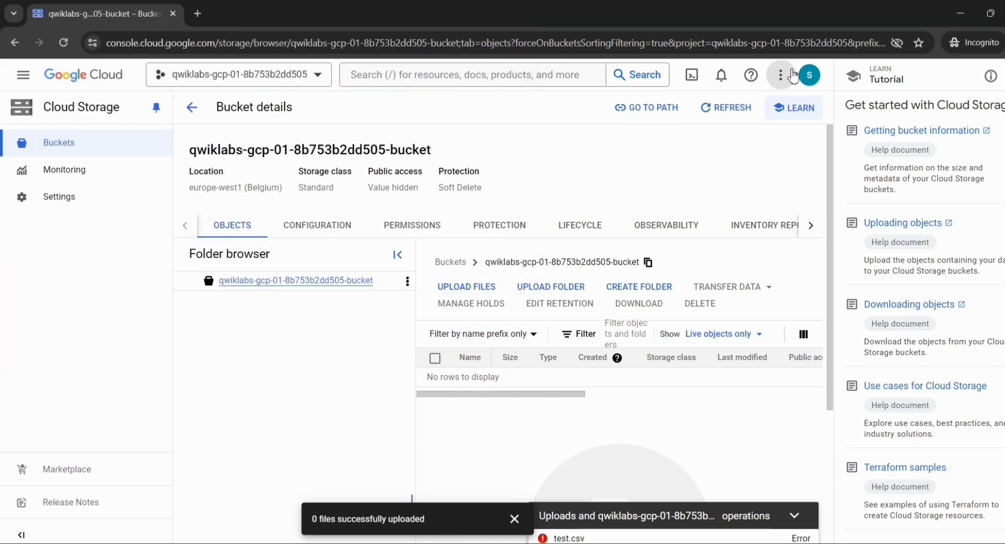
Sign out of the User 2 account and choose the User 1 account for signing in
{"action": "left_click", "coordinate": [808, 77]}
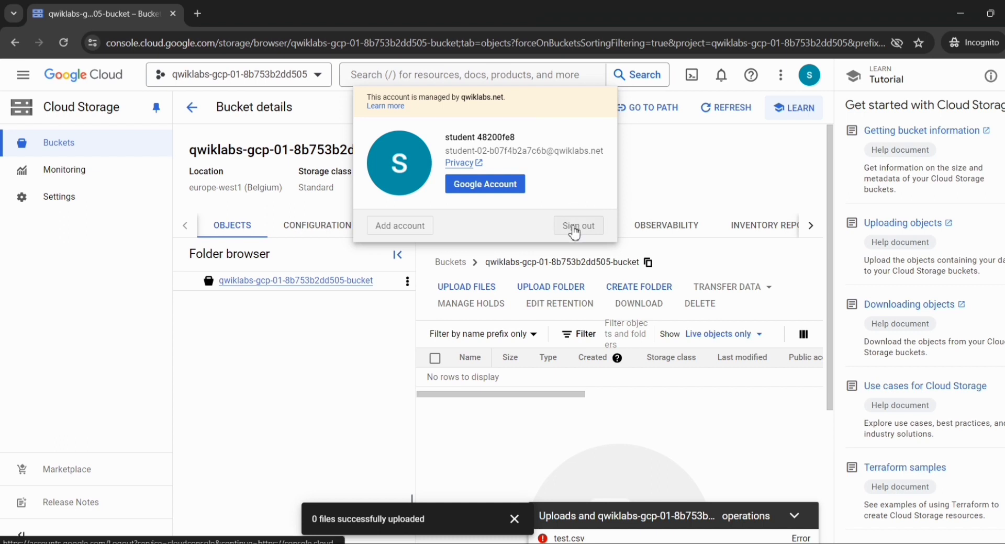
{"action": "left_click", "coordinate": [574, 231]}
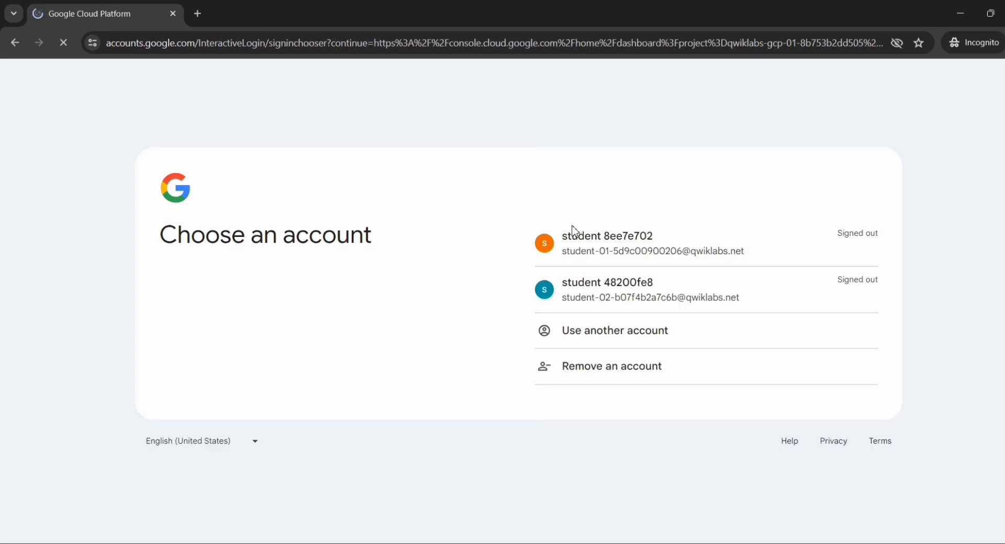
{"action": "left_click", "coordinate": [625, 255]}
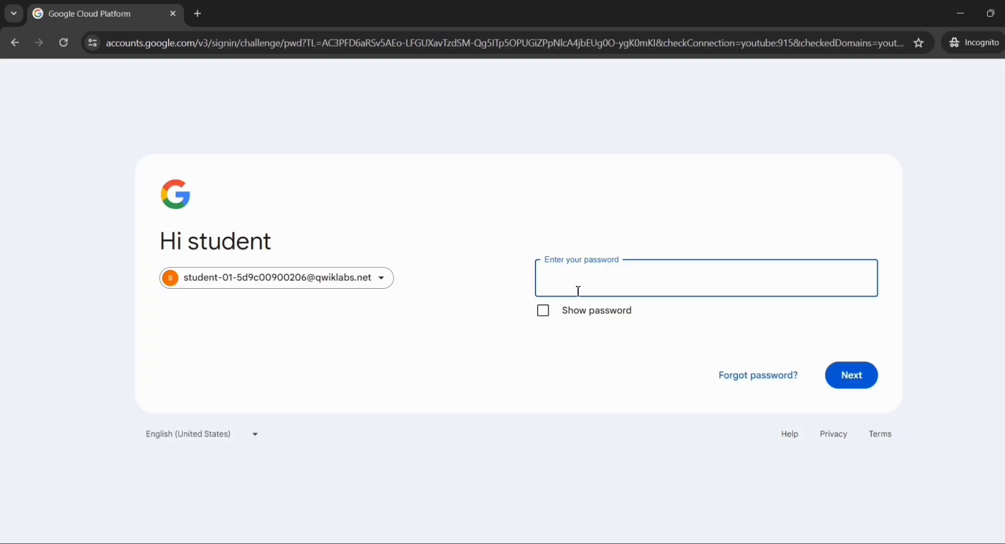
Copy the account password from the lab page and submit it to sign in as User 1
{"action": "key", "text": "alt+Tab"}
{"action": "left_click", "coordinate": [590, 301]}
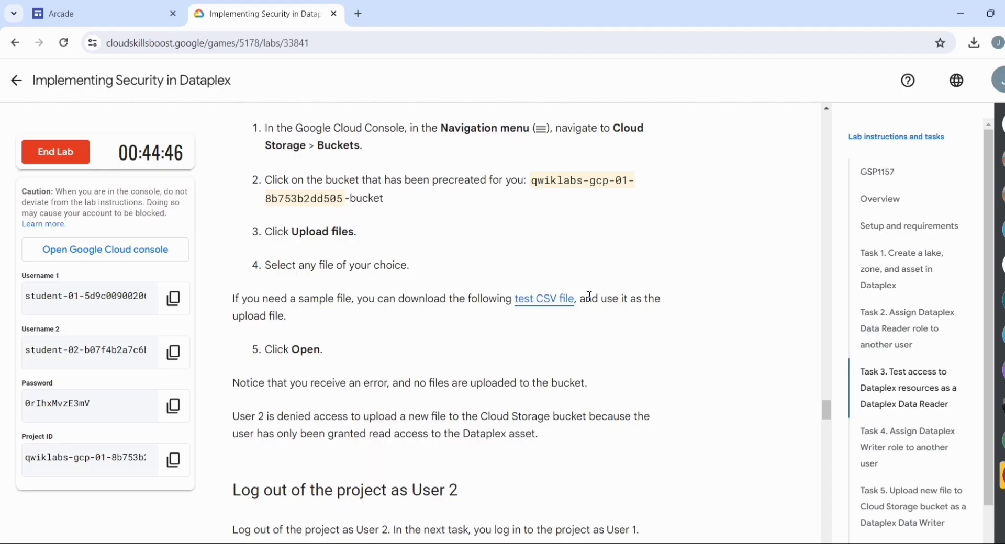
{"action": "left_click", "coordinate": [174, 406]}
{"action": "key", "text": "alt+Tab"}
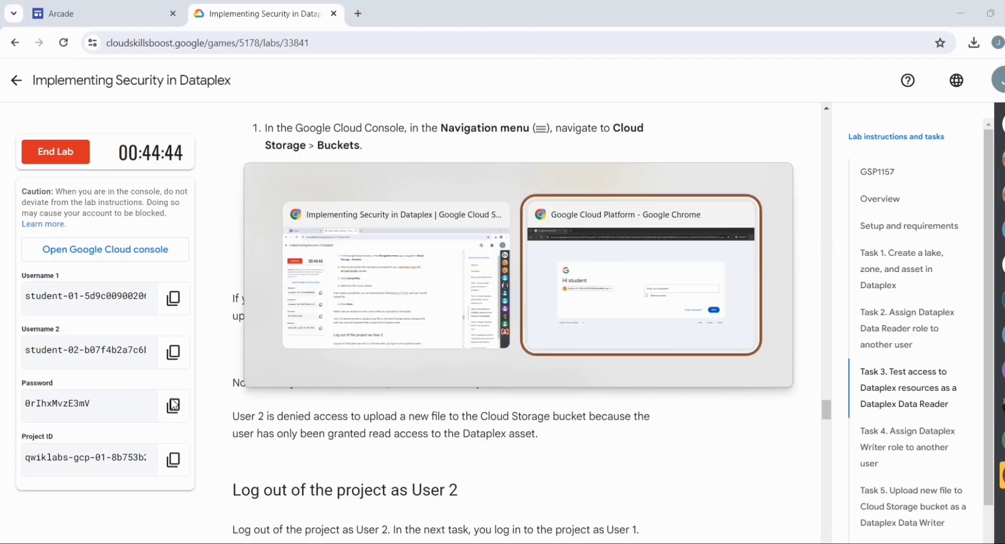
{"action": "key", "text": "ctrl+v"}
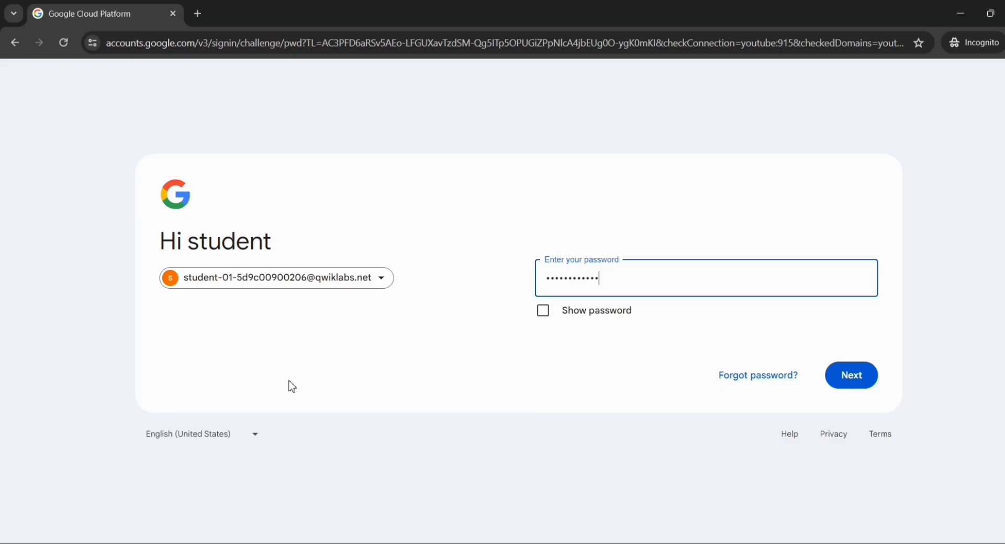
{"action": "left_click", "coordinate": [844, 380]}
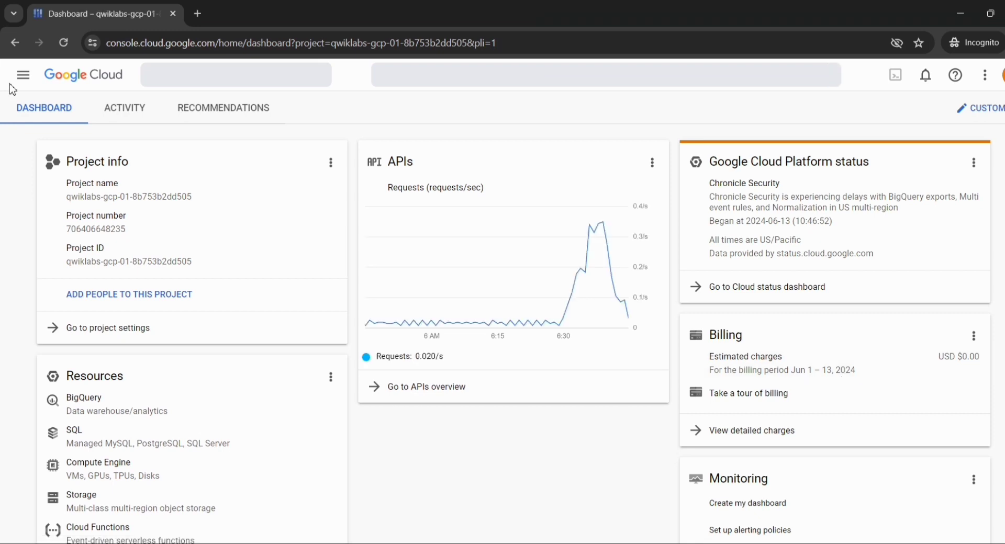
Switch to the lab page and read the Task 4 instructions on assigning the Dataplex Writer role
{"action": "key", "text": "alt+Tab"}
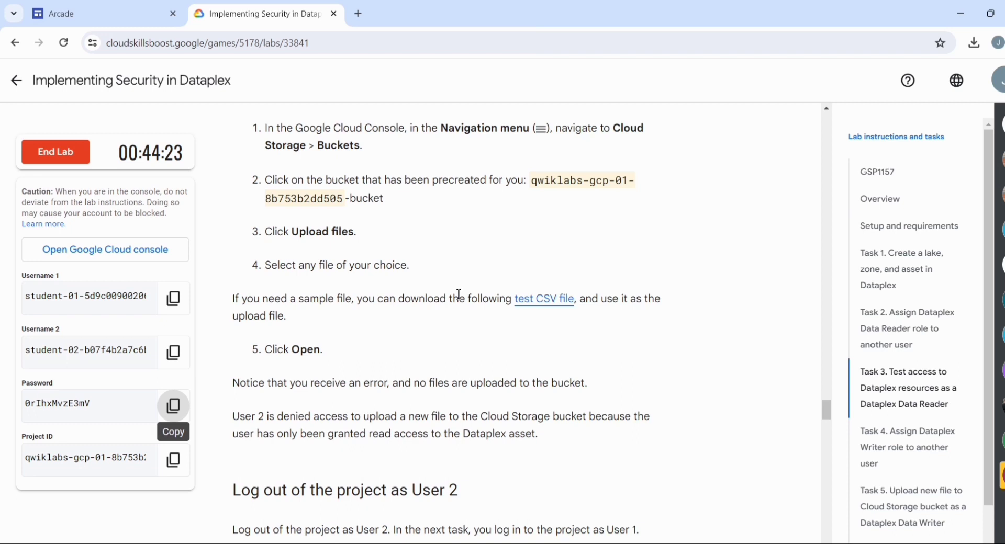
{"action": "scroll", "coordinate": [459, 294], "scroll_direction": "down", "scroll_amount": 12}
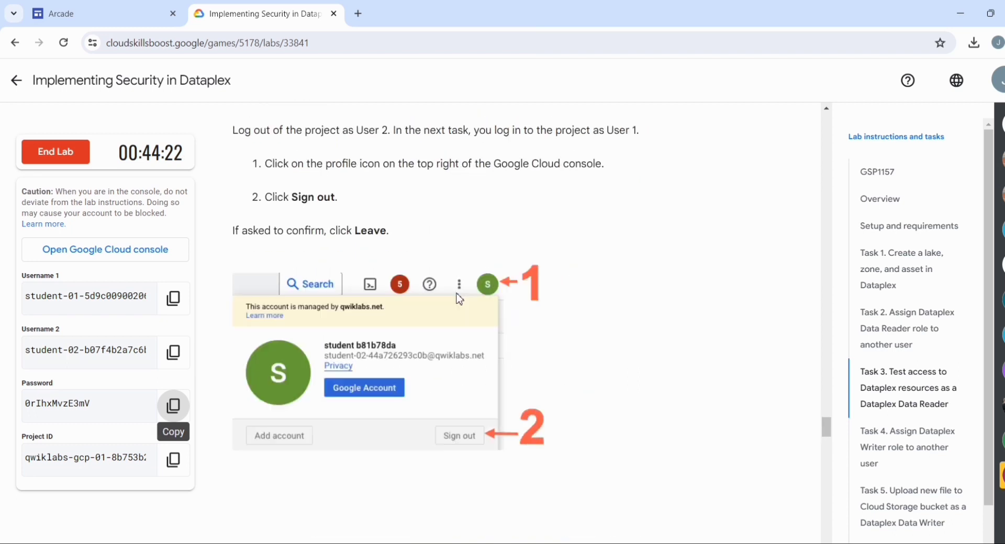
{"action": "scroll", "coordinate": [460, 299], "scroll_direction": "down", "scroll_amount": 3}
{"action": "scroll", "coordinate": [459, 299], "scroll_direction": "down", "scroll_amount": 1}
{"action": "double_click", "coordinate": [349, 322]}
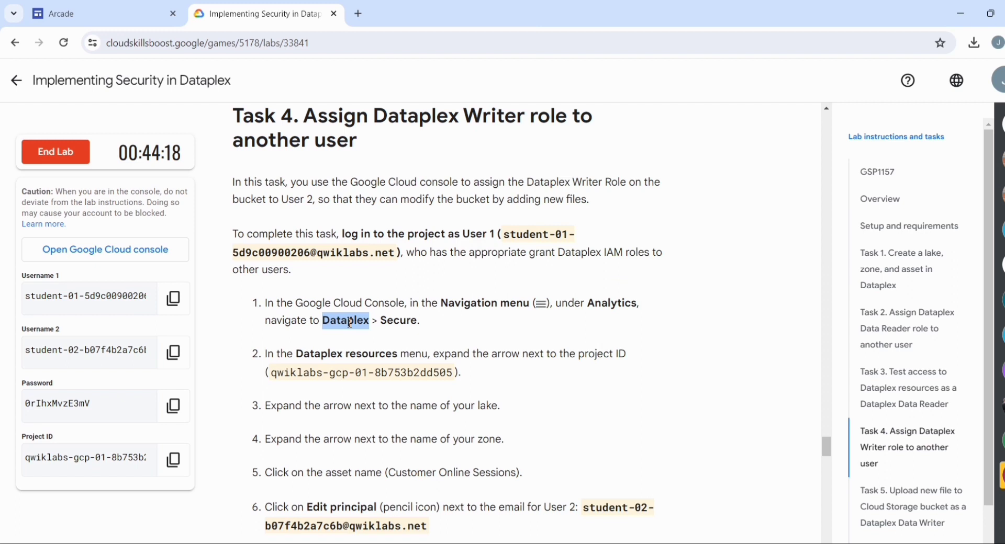
Return to the Cloud console, open the All products page and reload it to clear the search suggestions
{"action": "key", "text": "alt+Tab"}
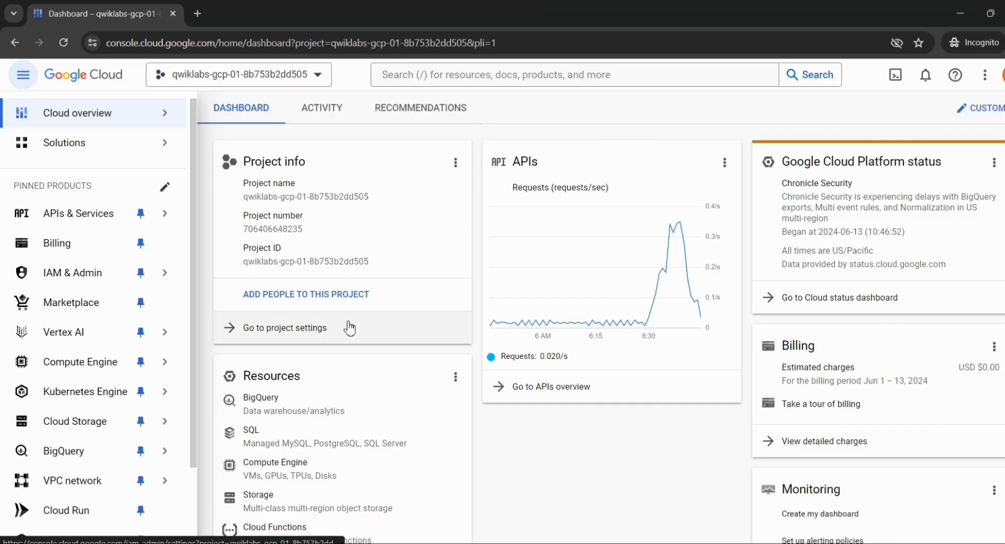
{"action": "left_click", "coordinate": [466, 75]}
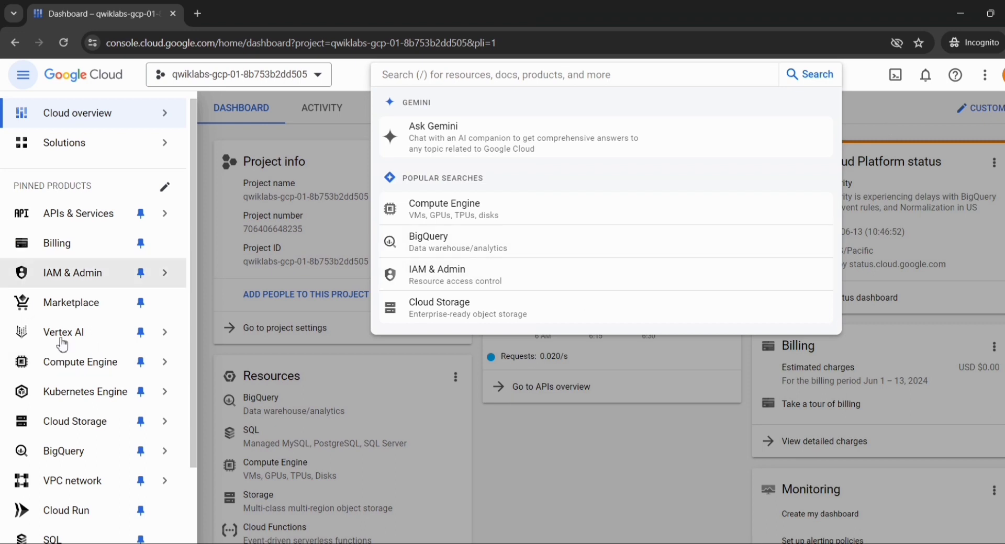
{"action": "scroll", "coordinate": [48, 493], "scroll_direction": "down", "scroll_amount": 2}
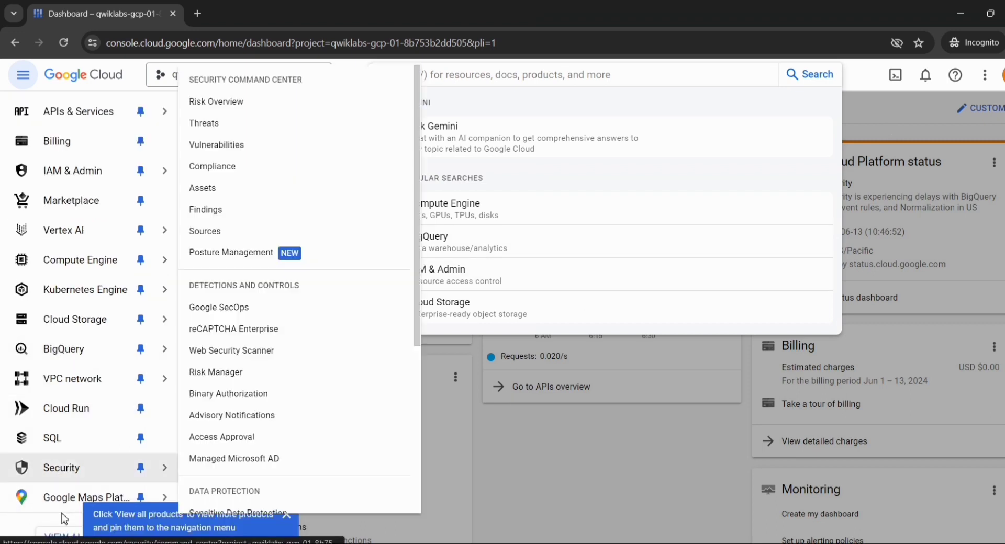
{"action": "left_click", "coordinate": [65, 539]}
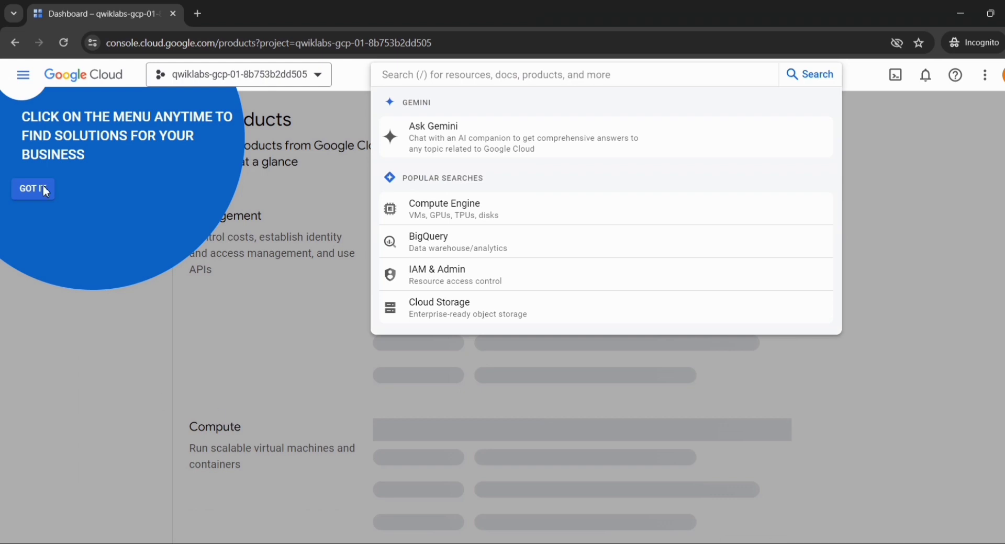
{"action": "left_click", "coordinate": [62, 257]}
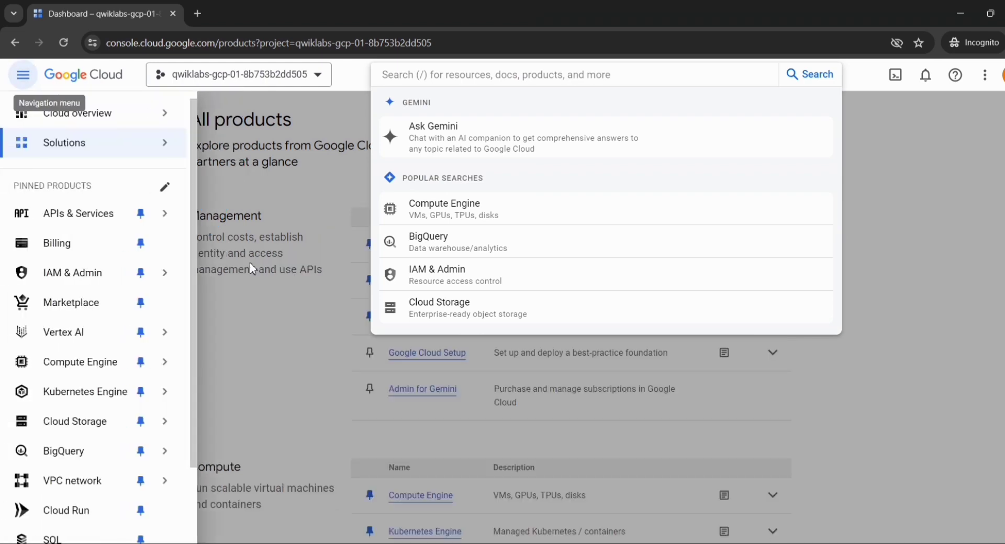
{"action": "left_click", "coordinate": [249, 269]}
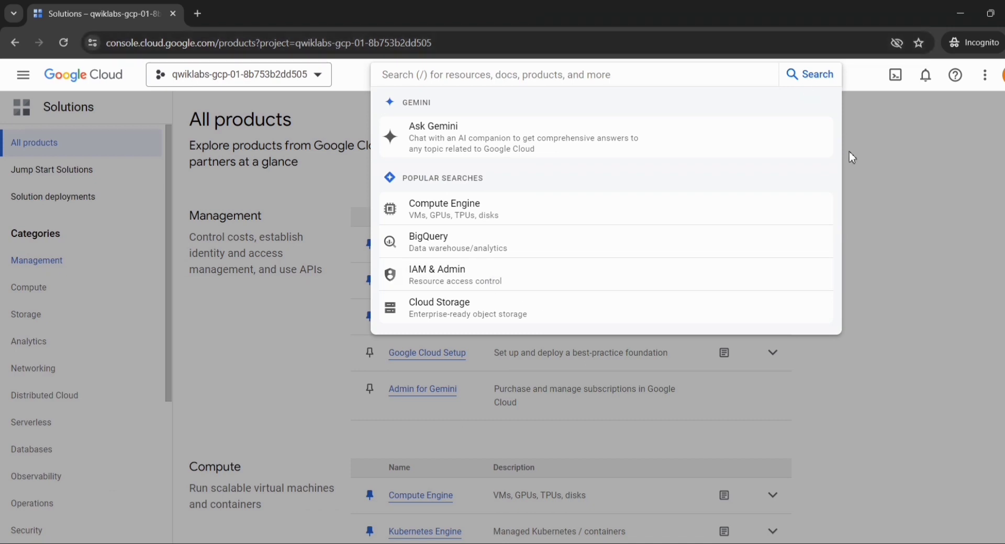
{"action": "left_click", "coordinate": [60, 47]}
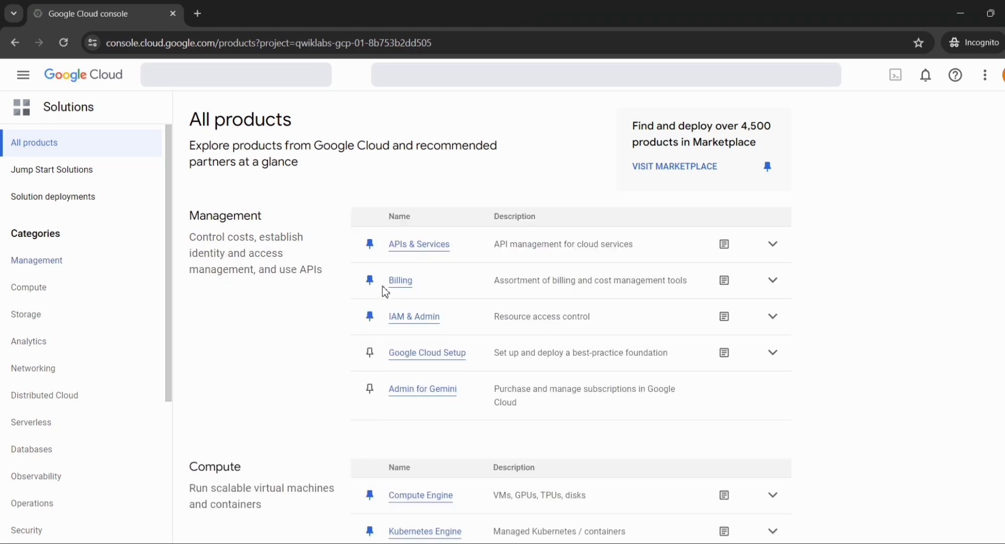
Open Dataplex from the Analytics products and go to its Secure page
{"action": "scroll", "coordinate": [386, 292], "scroll_direction": "down", "scroll_amount": 5}
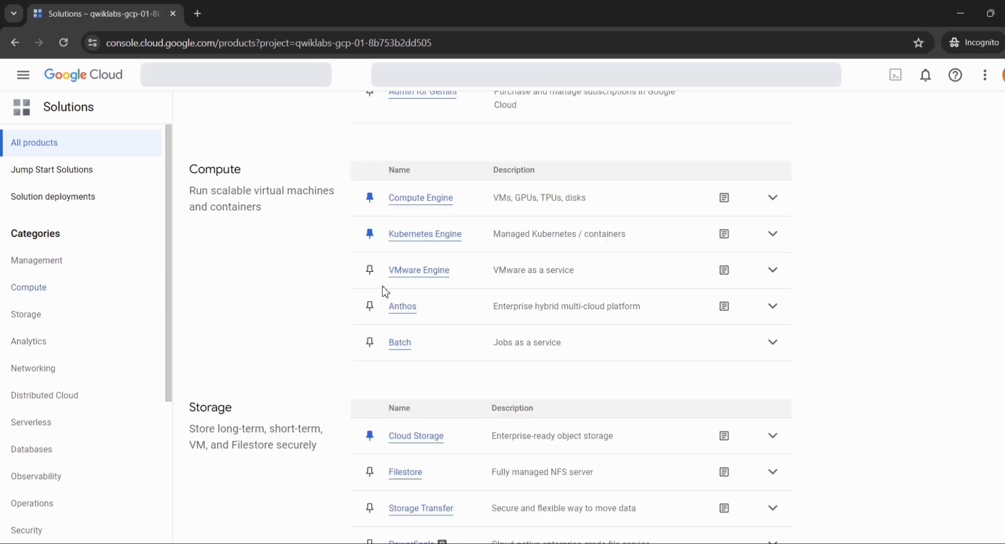
{"action": "scroll", "coordinate": [361, 308], "scroll_direction": "down", "scroll_amount": 10}
{"action": "scroll", "coordinate": [335, 337], "scroll_direction": "down", "scroll_amount": 3}
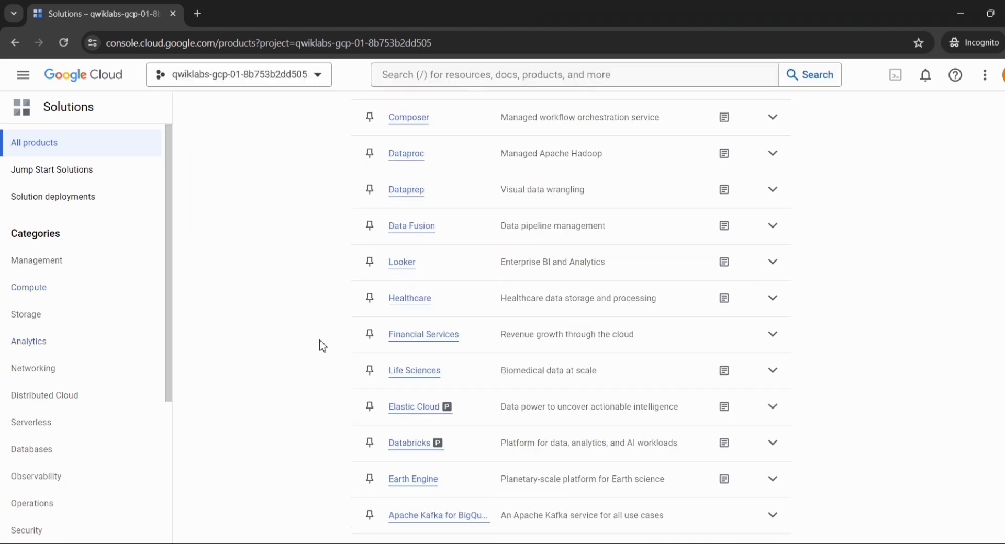
{"action": "scroll", "coordinate": [322, 346], "scroll_direction": "down", "scroll_amount": 2}
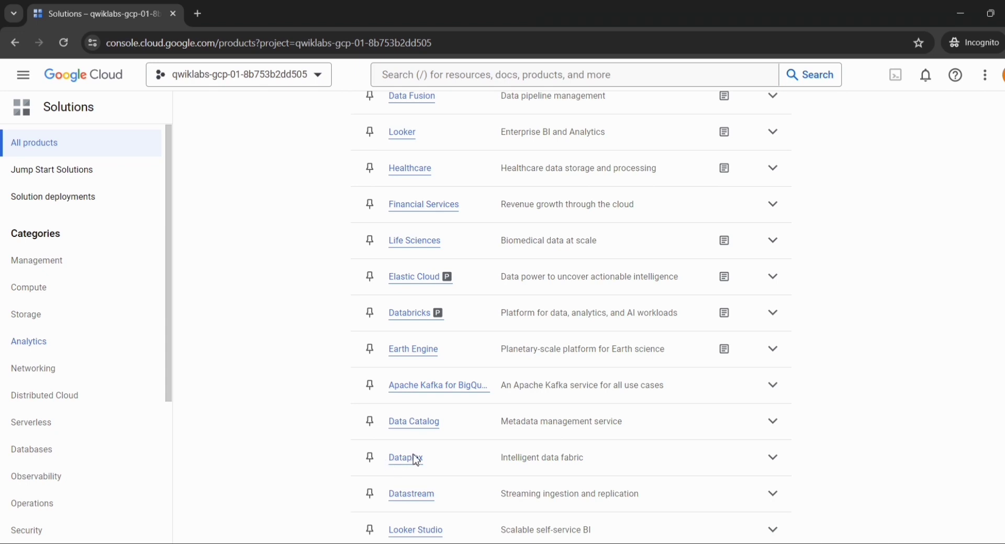
{"action": "scroll", "coordinate": [410, 466], "scroll_direction": "down", "scroll_amount": 3}
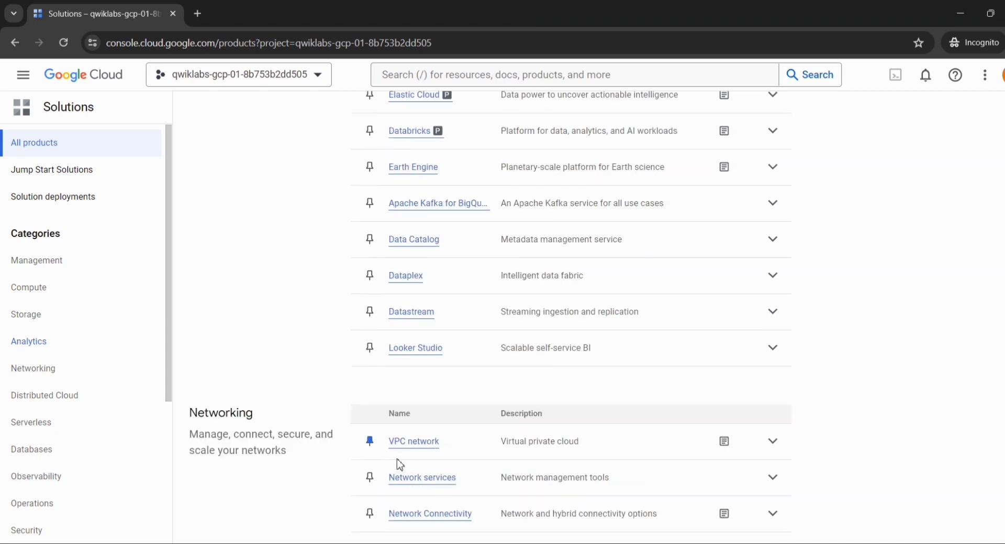
{"action": "left_click", "coordinate": [407, 276]}
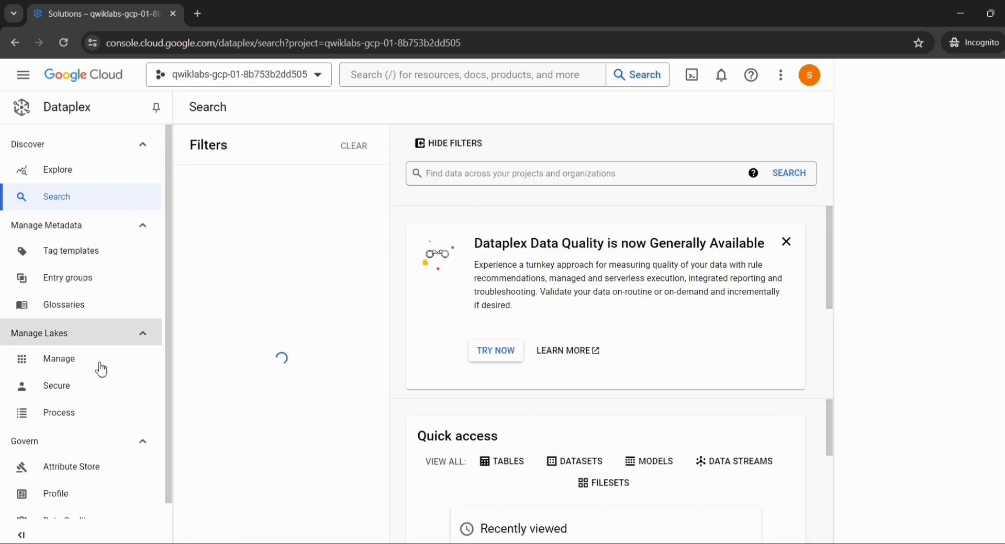
{"action": "left_click", "coordinate": [76, 391]}
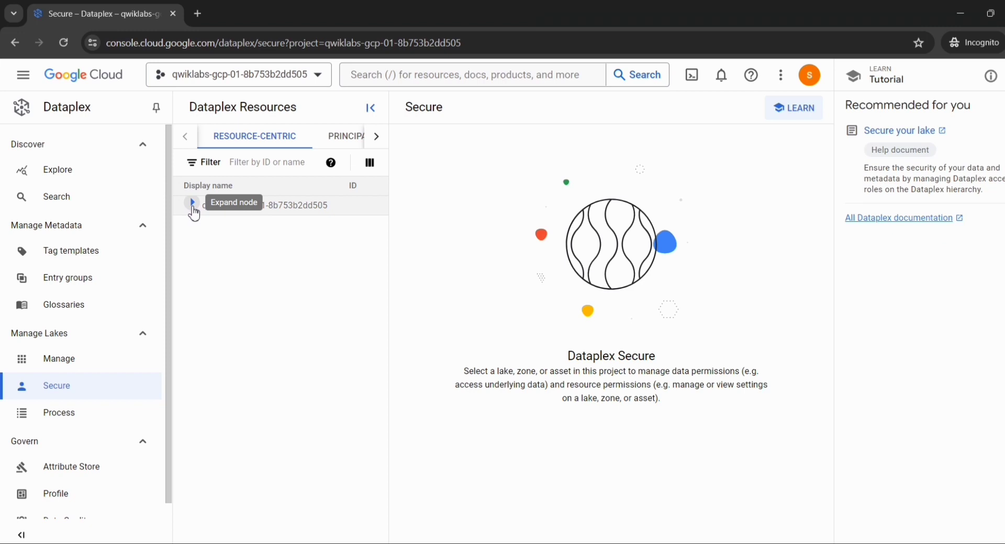
Expand the project, Customer Info Lake and Customer Raw Zone, and open the Customer Online Sessions asset's permissions
{"action": "left_click", "coordinate": [193, 208]}
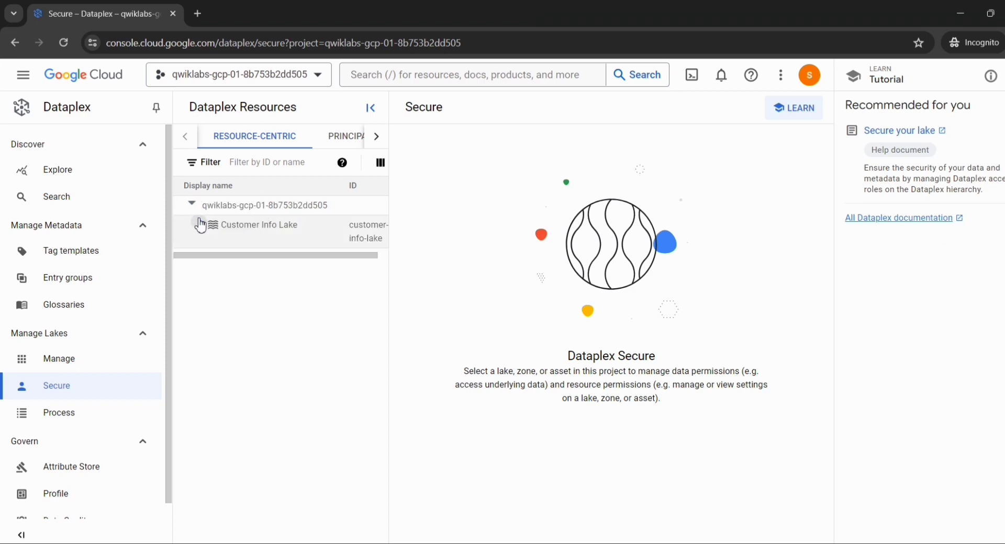
{"action": "left_click", "coordinate": [199, 224]}
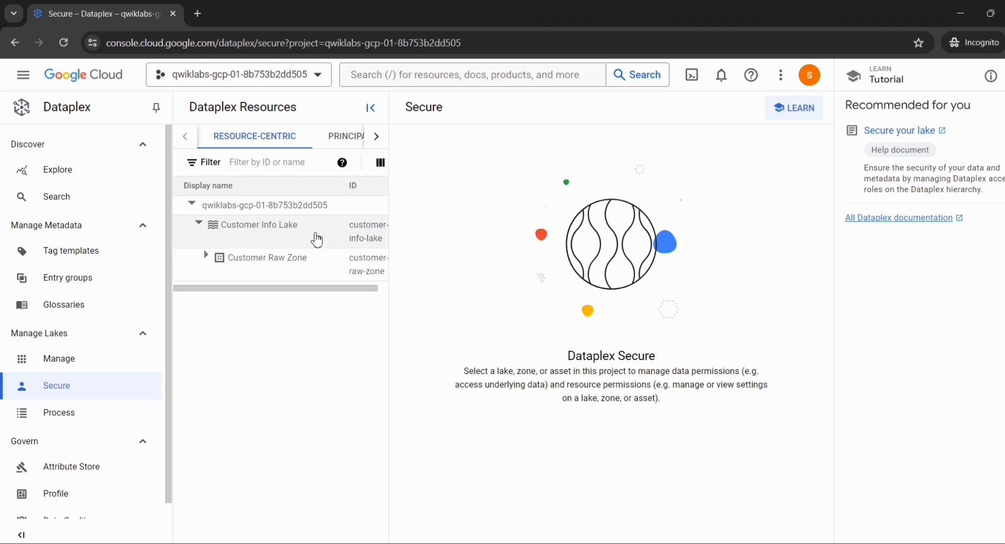
{"action": "left_click", "coordinate": [209, 257]}
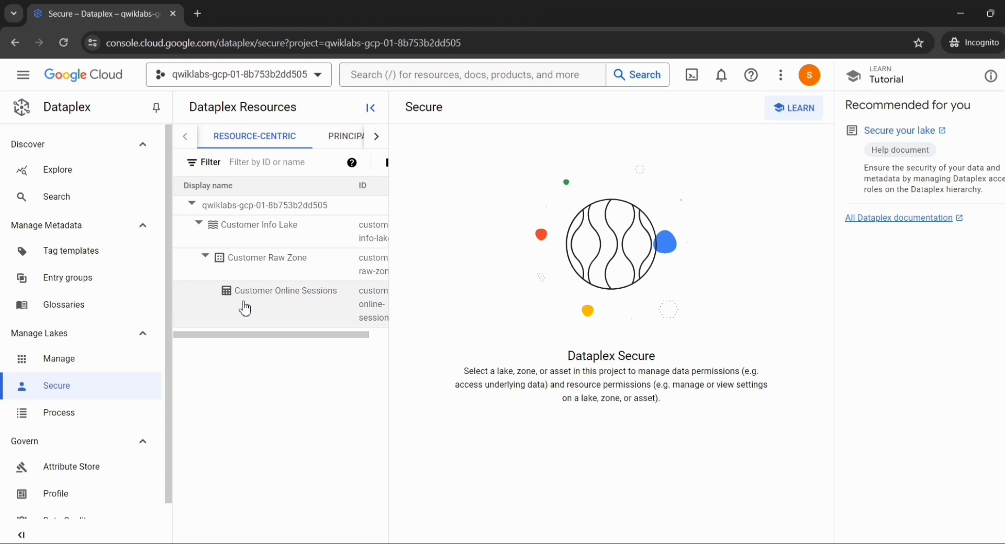
{"action": "left_click", "coordinate": [250, 299]}
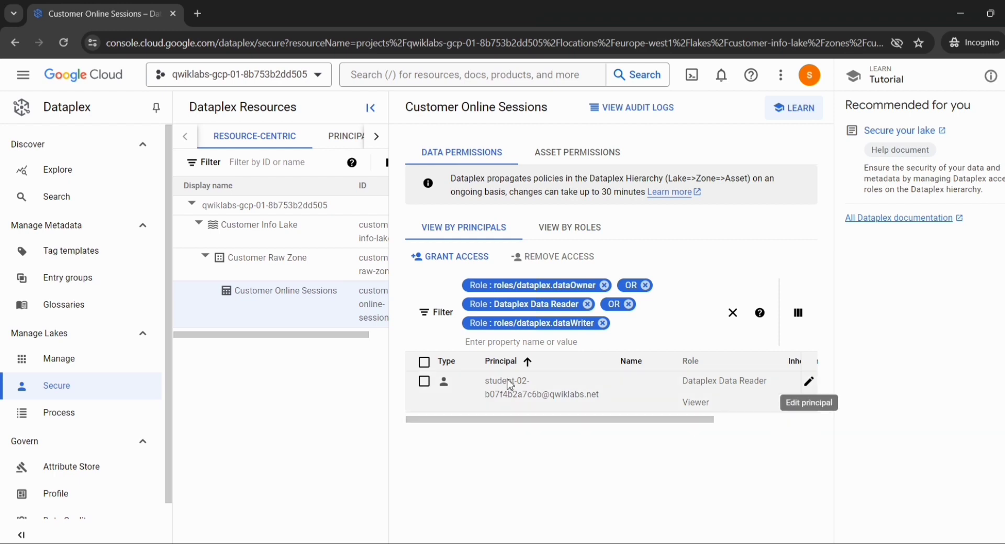
Change User 2's role on Customer Online Sessions to Dataplex Data Writer under Cloud Dataplex and save the change
{"action": "left_click", "coordinate": [807, 390]}
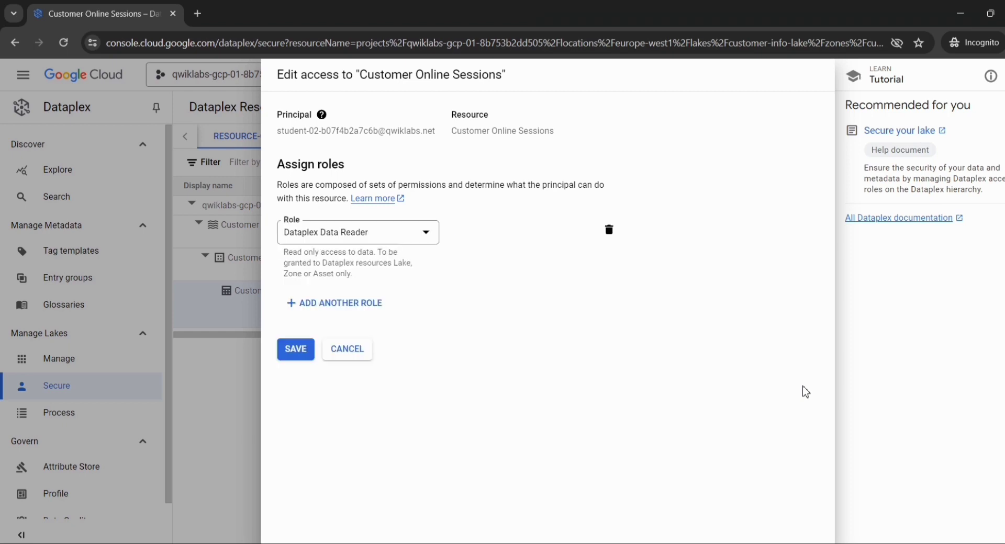
{"action": "left_click", "coordinate": [427, 237]}
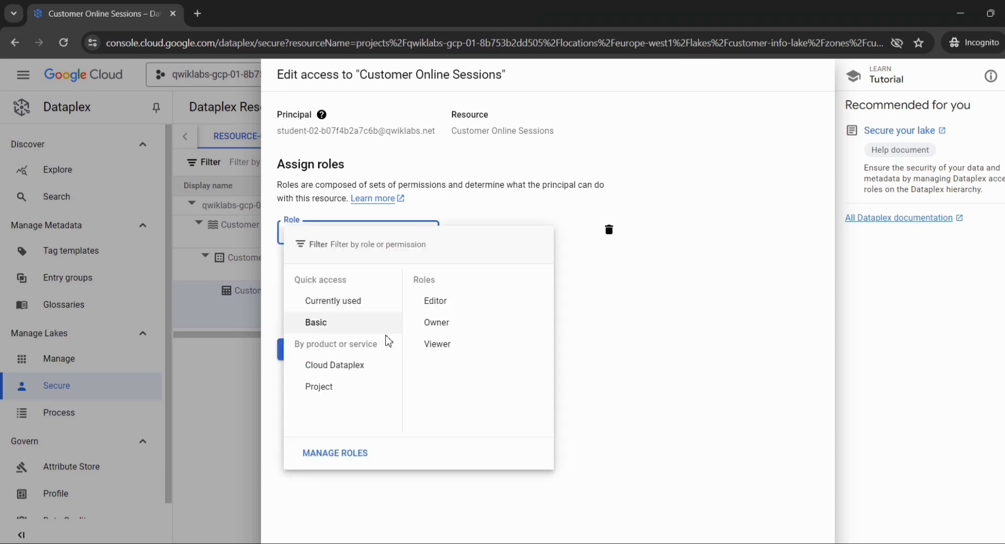
{"action": "left_click", "coordinate": [359, 365]}
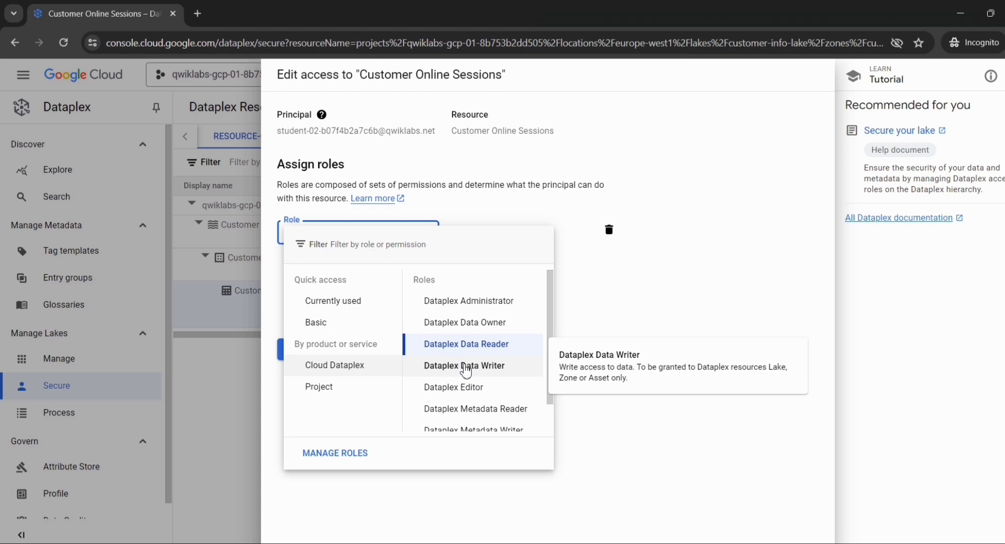
{"action": "left_click", "coordinate": [466, 369]}
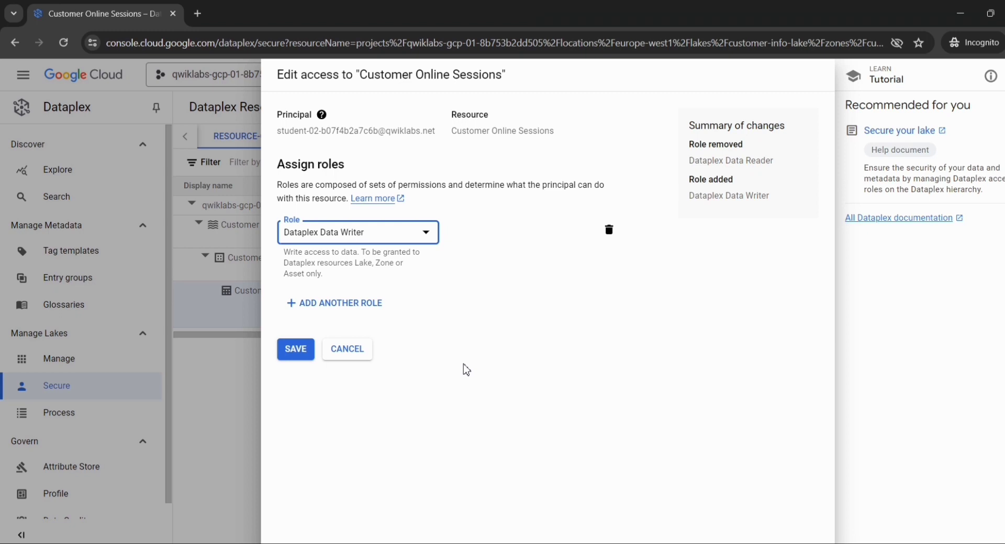
{"action": "left_click", "coordinate": [302, 361]}
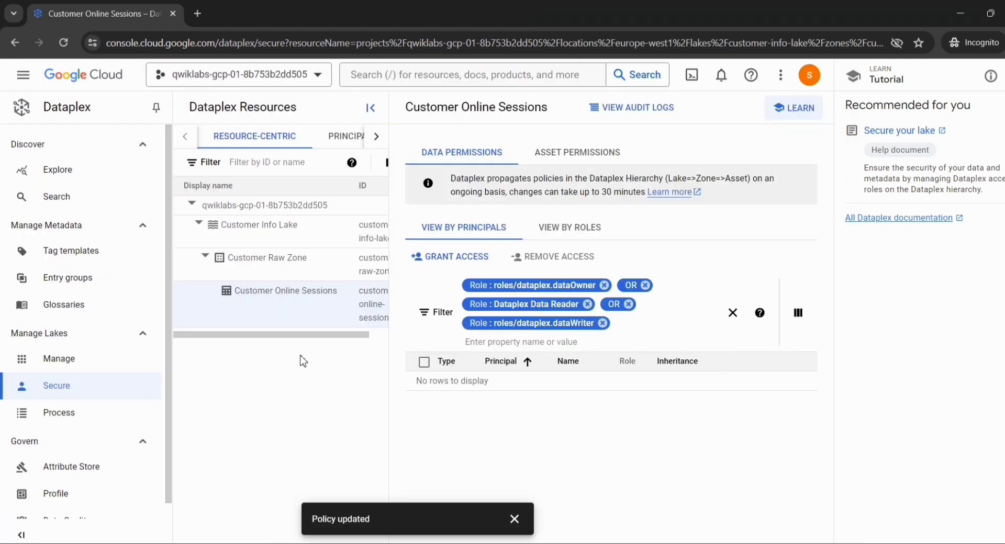
Switch to the lab page and check progress on assigning the Dataplex Data Writer role, repeating the check if necessary
{"action": "key", "text": "alt+Tab"}
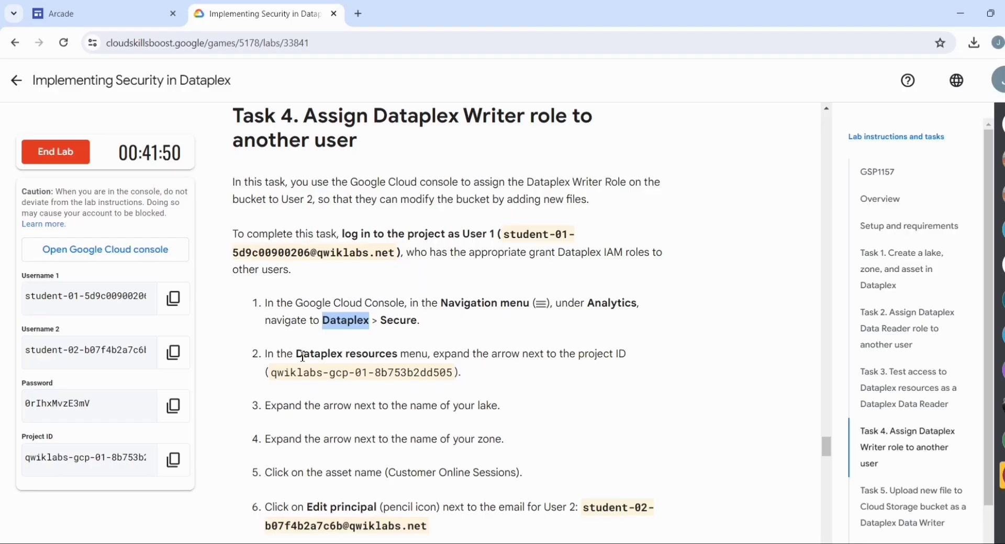
{"action": "scroll", "coordinate": [301, 360], "scroll_direction": "down", "scroll_amount": 7}
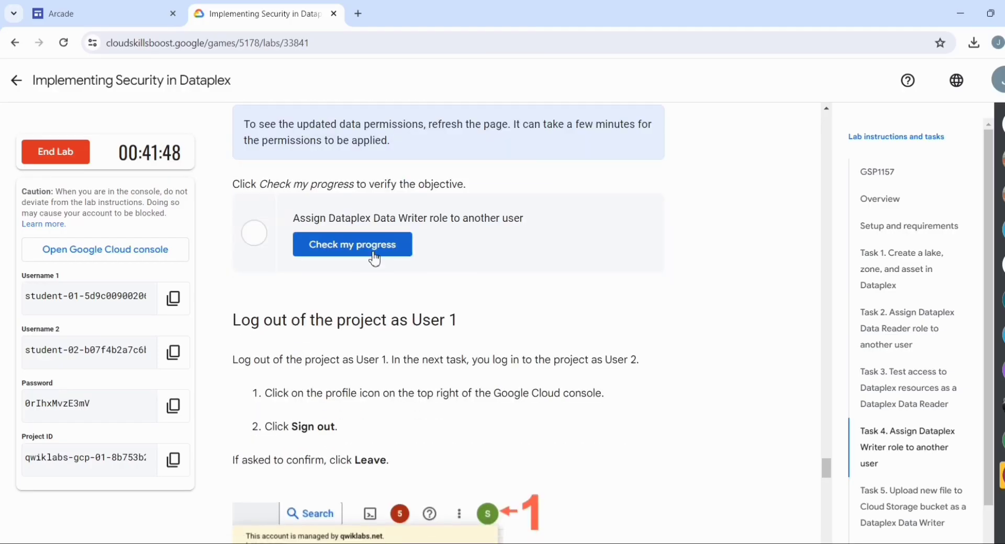
{"action": "left_click", "coordinate": [375, 257]}
{"action": "scroll", "coordinate": [373, 257], "scroll_direction": "up", "scroll_amount": 3}
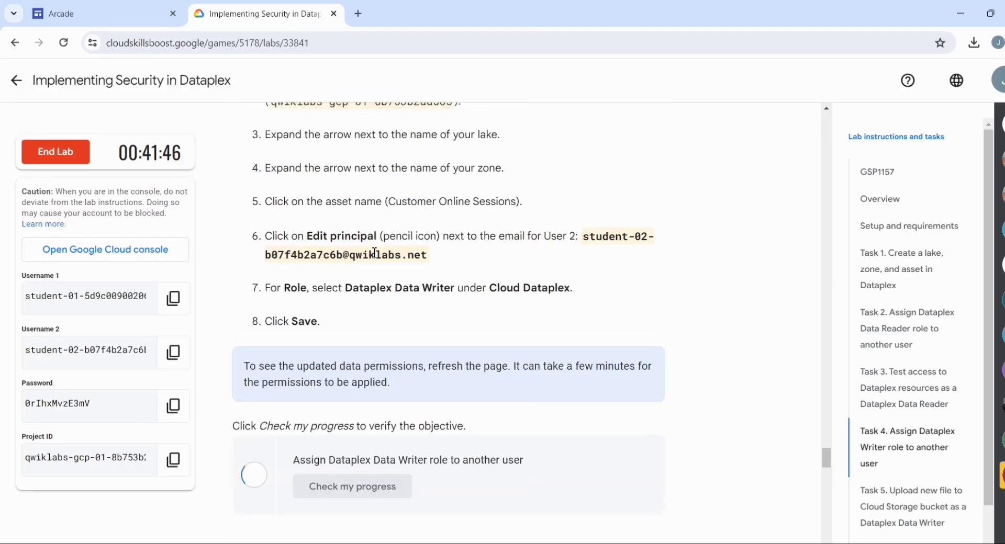
{"action": "scroll", "coordinate": [375, 258], "scroll_direction": "down", "scroll_amount": 1}
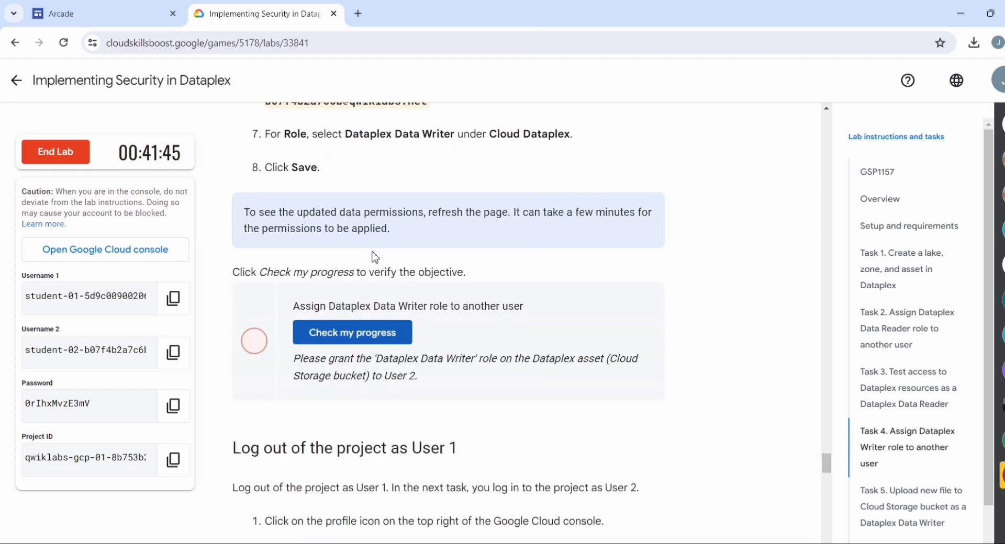
{"action": "left_click", "coordinate": [350, 329]}
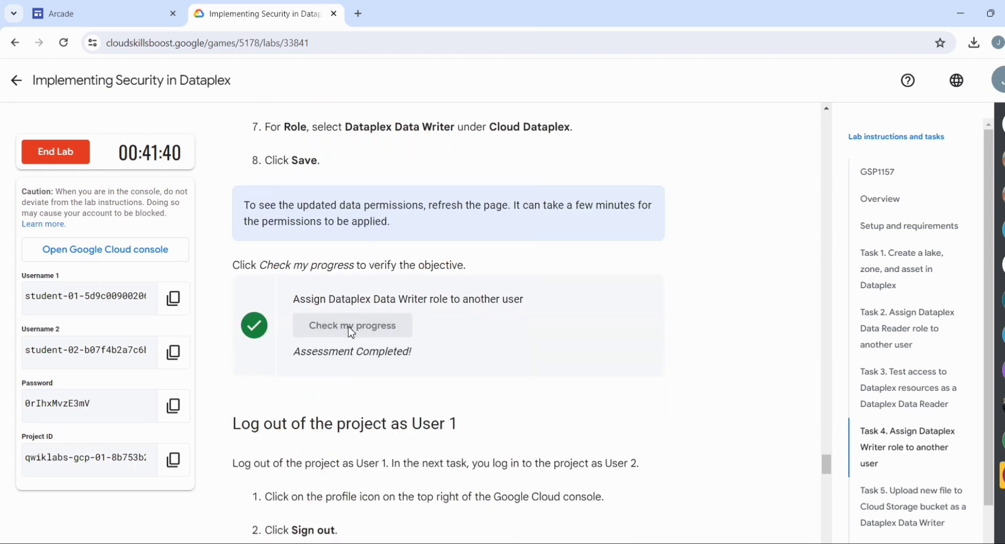
Read the lab instructions on logging out as User 1 and the beginning of Task 5
{"action": "scroll", "coordinate": [352, 333], "scroll_direction": "down", "scroll_amount": 3}
{"action": "scroll", "coordinate": [350, 333], "scroll_direction": "down", "scroll_amount": 3}
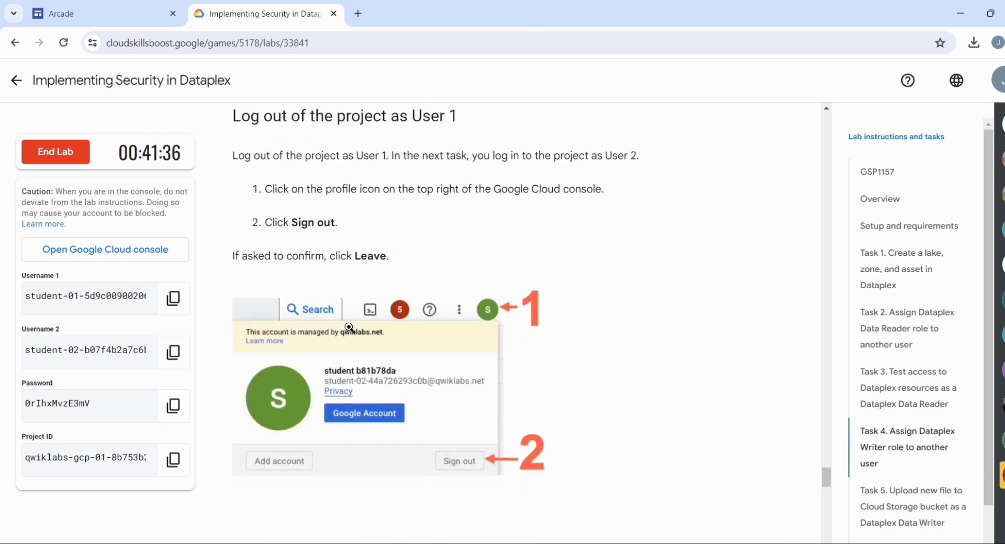
{"action": "scroll", "coordinate": [349, 328], "scroll_direction": "down", "scroll_amount": 1}
{"action": "scroll", "coordinate": [330, 235], "scroll_direction": "up", "scroll_amount": 1}
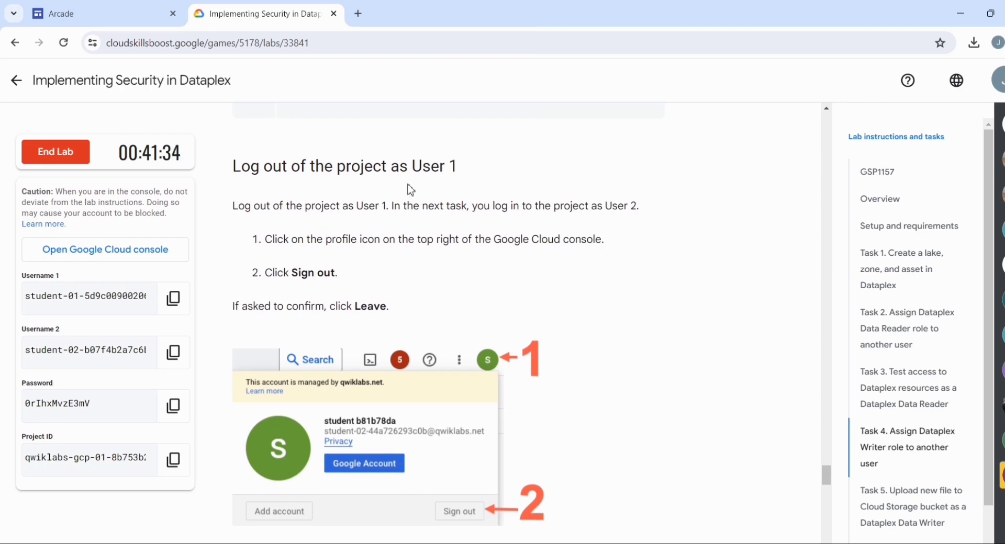
{"action": "left_click_drag", "start_coordinate": [232, 206], "coordinate": [386, 183]}
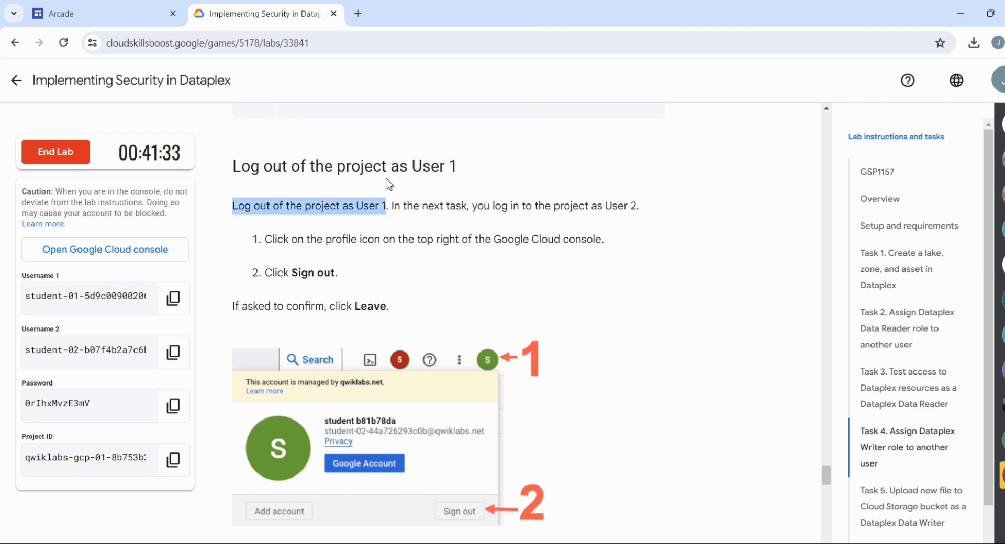
{"action": "left_click", "coordinate": [448, 240]}
{"action": "scroll", "coordinate": [449, 242], "scroll_direction": "down", "scroll_amount": 6}
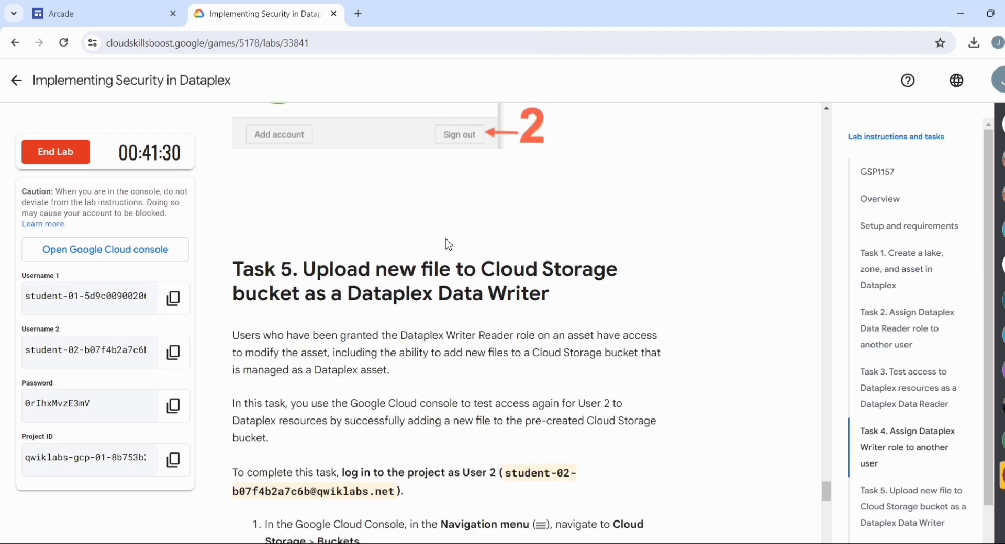
Return to the Cloud console, sign out of User 1 and choose the User 2 account for signing in
{"action": "key", "text": "alt+Tab"}
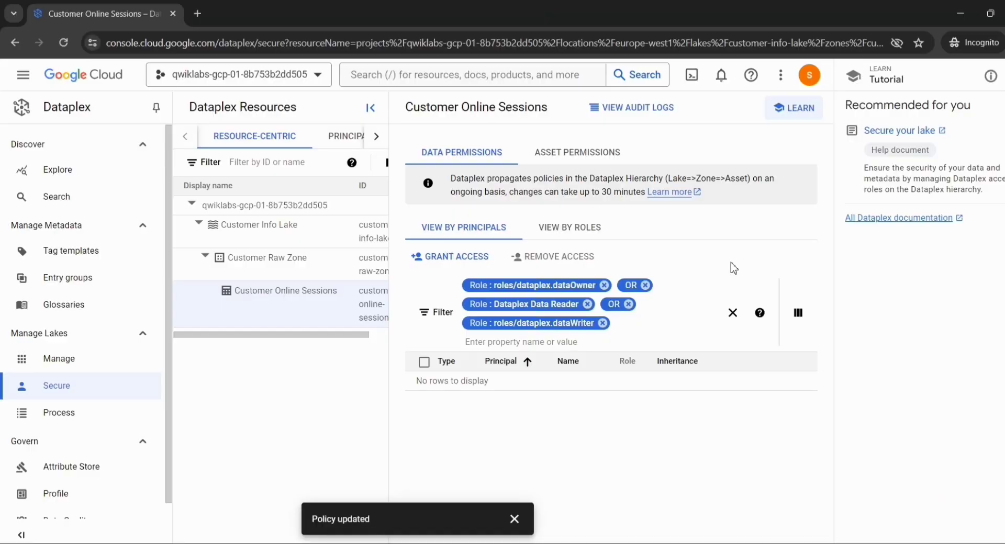
{"action": "left_click", "coordinate": [810, 77]}
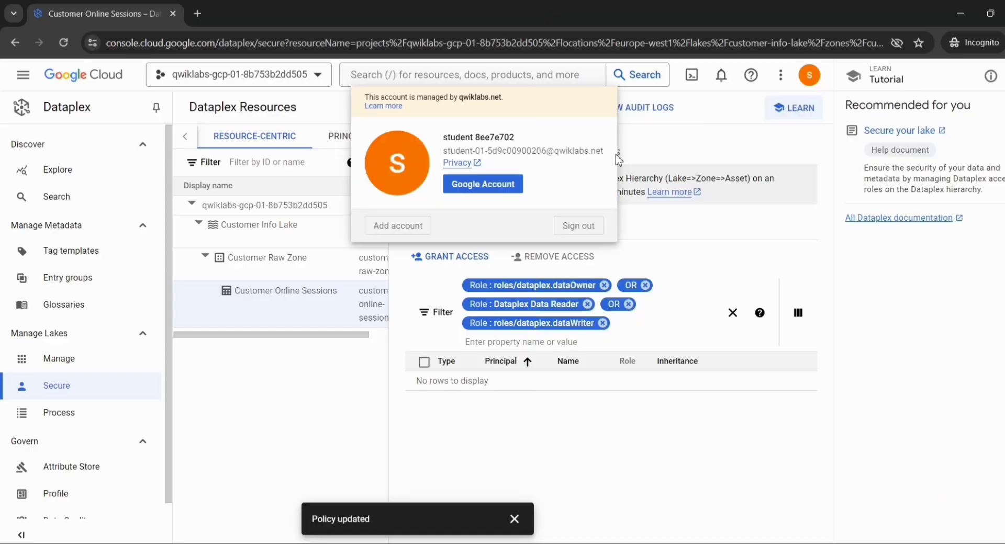
{"action": "left_click", "coordinate": [579, 226]}
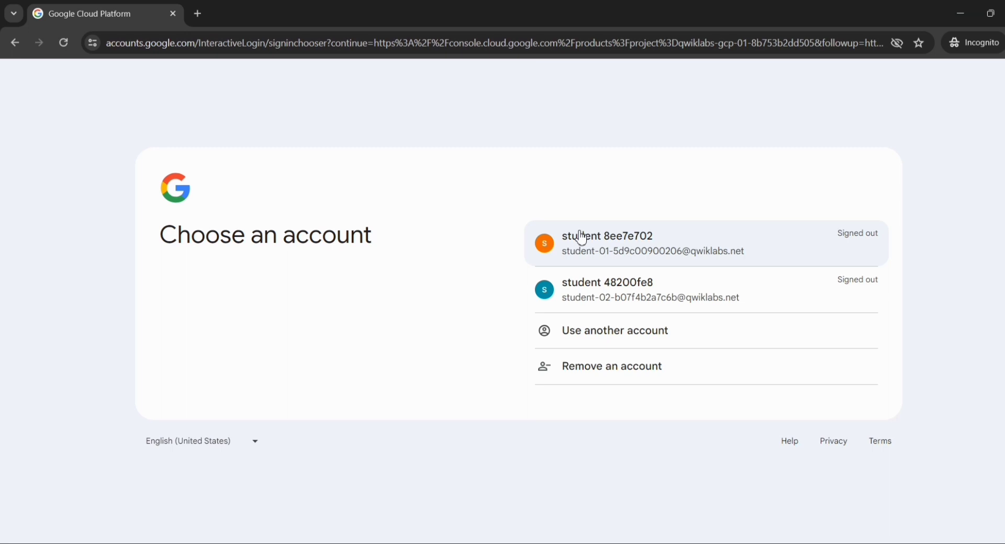
{"action": "left_click", "coordinate": [607, 292]}
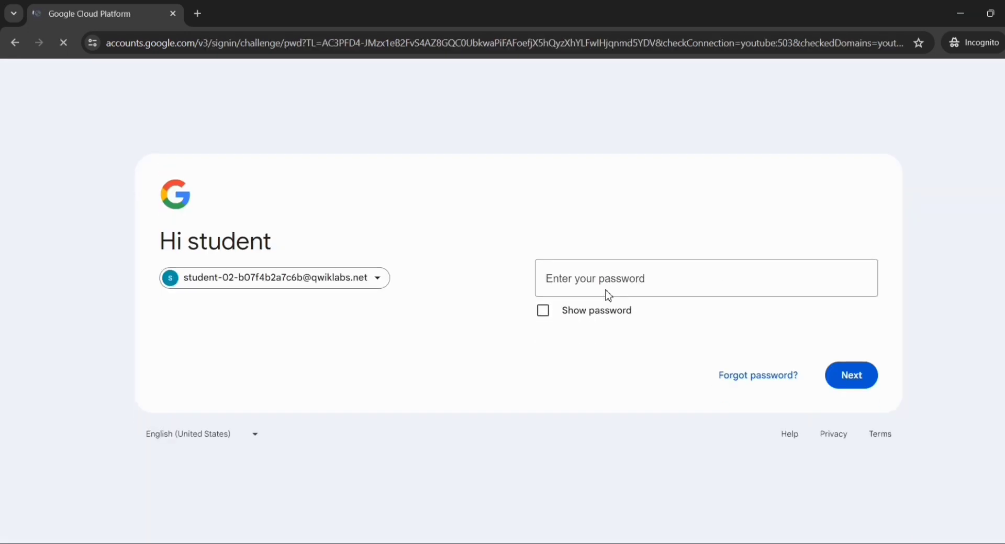
Copy the account password from the lab page and submit it to sign in as User 2
{"action": "key", "text": "alt+Tab"}
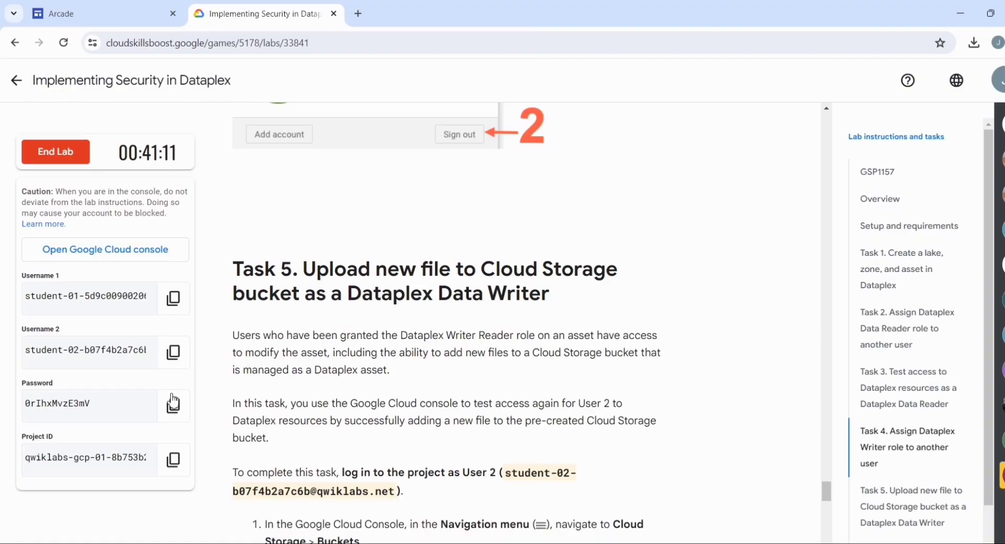
{"action": "left_click", "coordinate": [173, 402]}
{"action": "key", "text": "alt+Tab"}
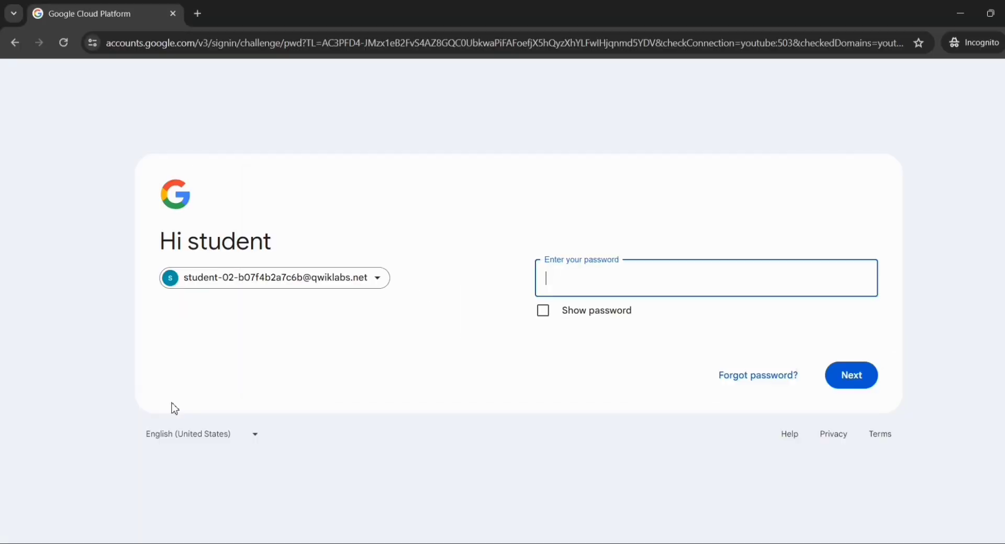
{"action": "key", "text": "ctrl+v"}
{"action": "left_click", "coordinate": [837, 381]}
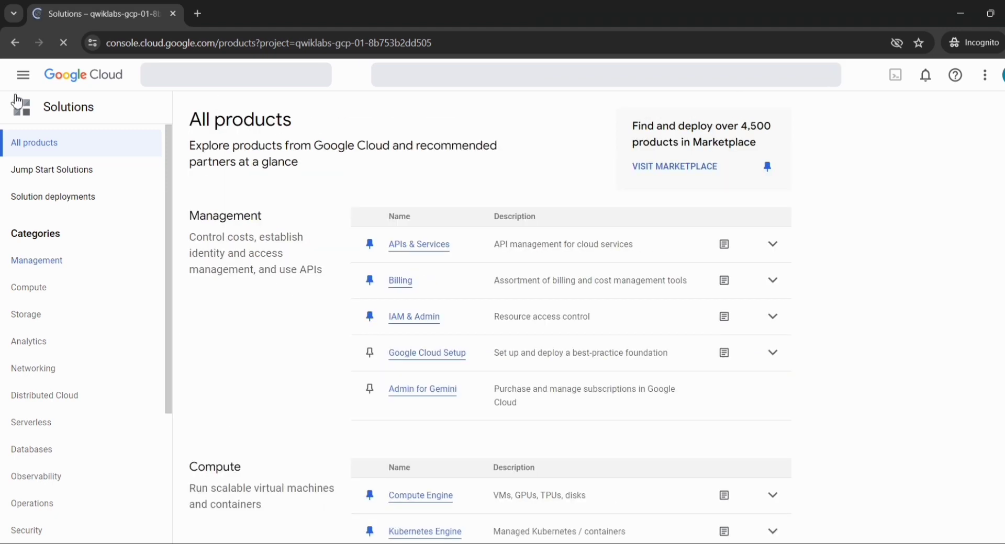
Open the Cloud Storage Buckets page from the Cloud console as User 2
{"action": "left_click", "coordinate": [23, 78]}
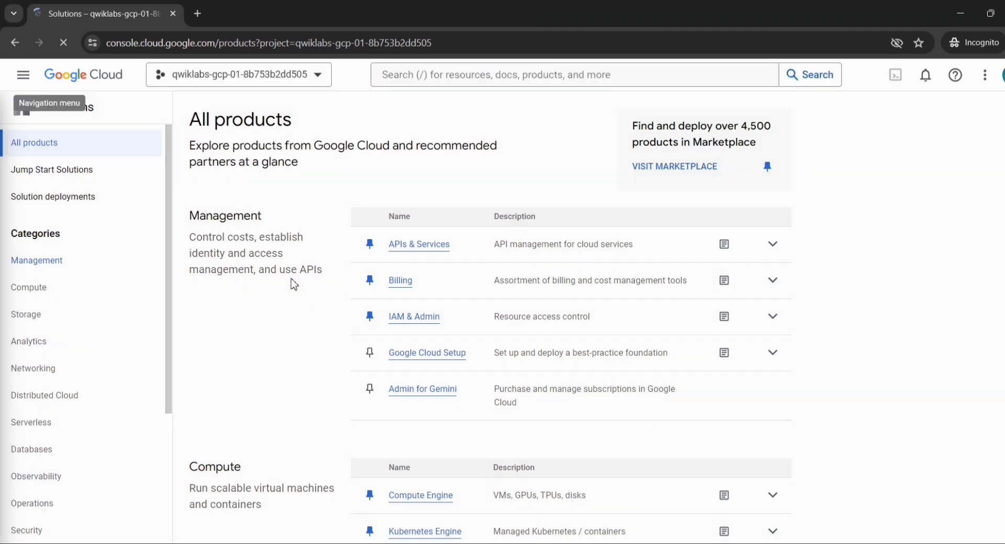
{"action": "left_click", "coordinate": [29, 78]}
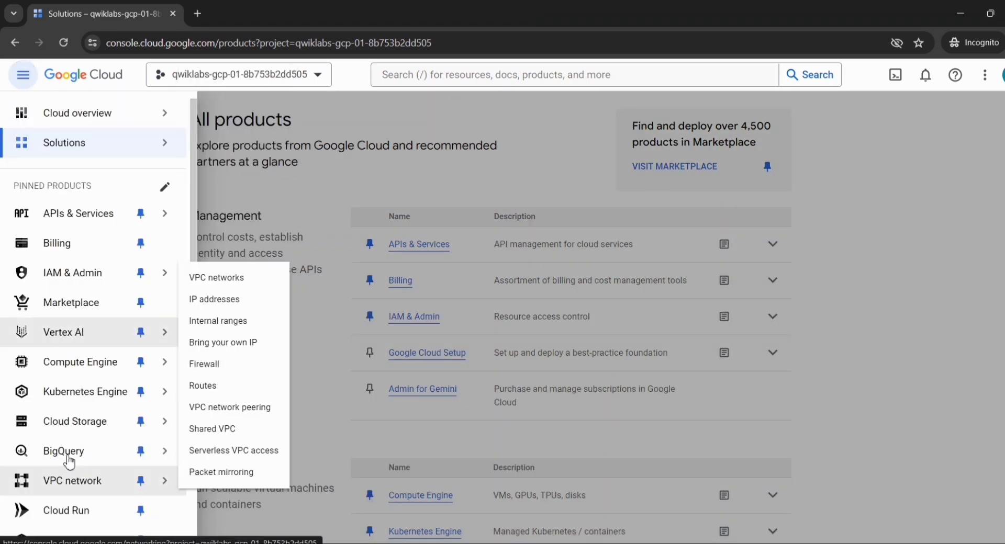
{"action": "mouse_move", "coordinate": [77, 457]}
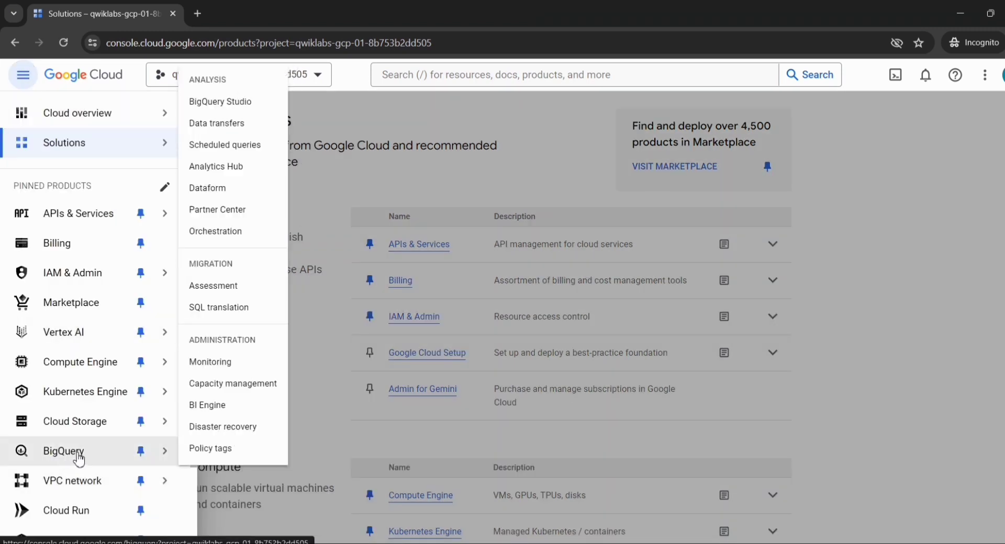
{"action": "mouse_move", "coordinate": [77, 427]}
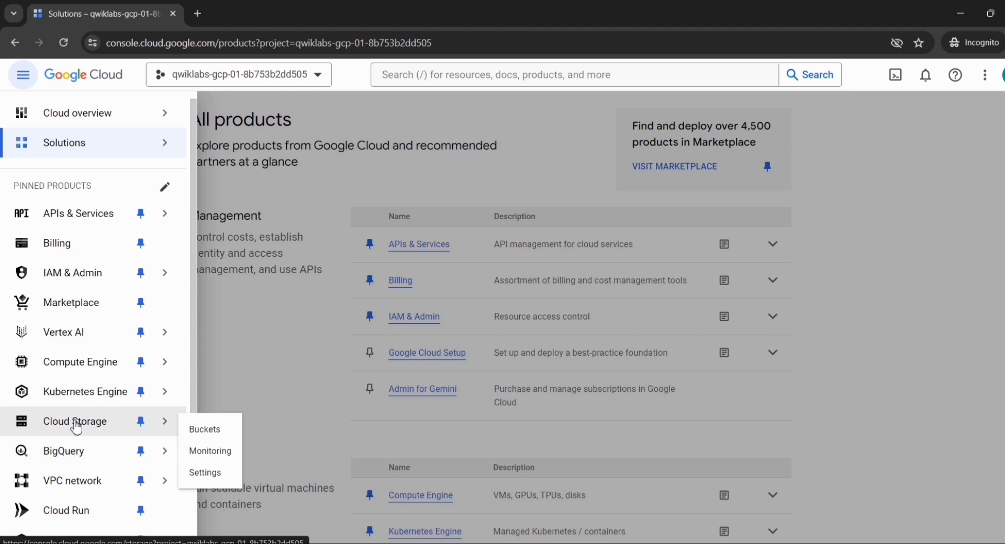
{"action": "left_click", "coordinate": [204, 433]}
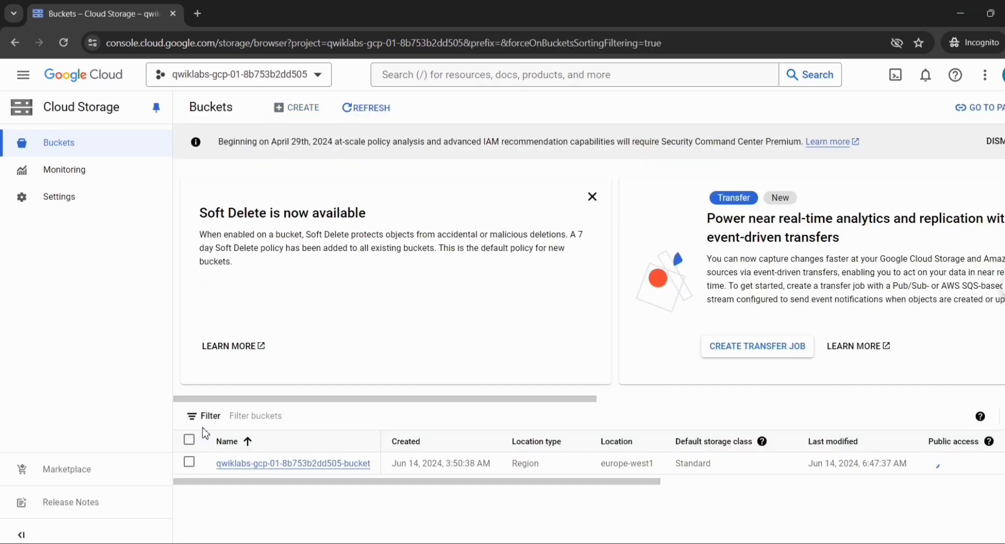
Open the project's pre-created bucket and upload test.csv from the Downloads folder to it
{"action": "scroll", "coordinate": [204, 432], "scroll_direction": "down", "scroll_amount": 1}
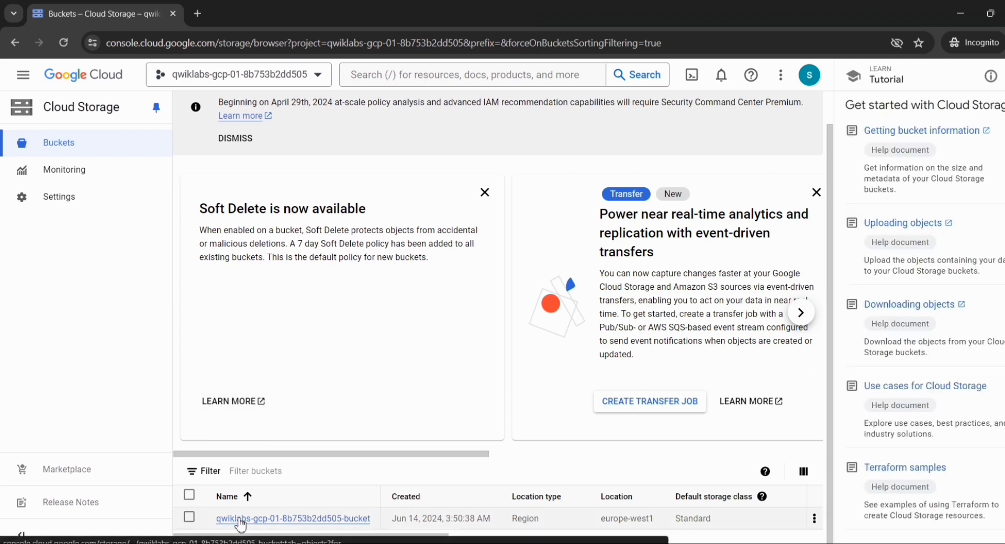
{"action": "left_click", "coordinate": [241, 519]}
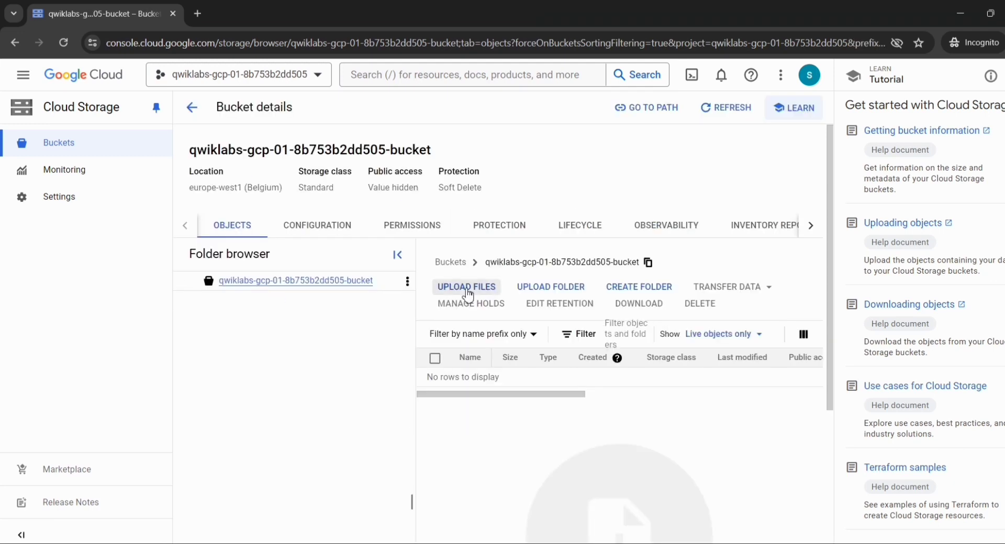
{"action": "left_click", "coordinate": [468, 293]}
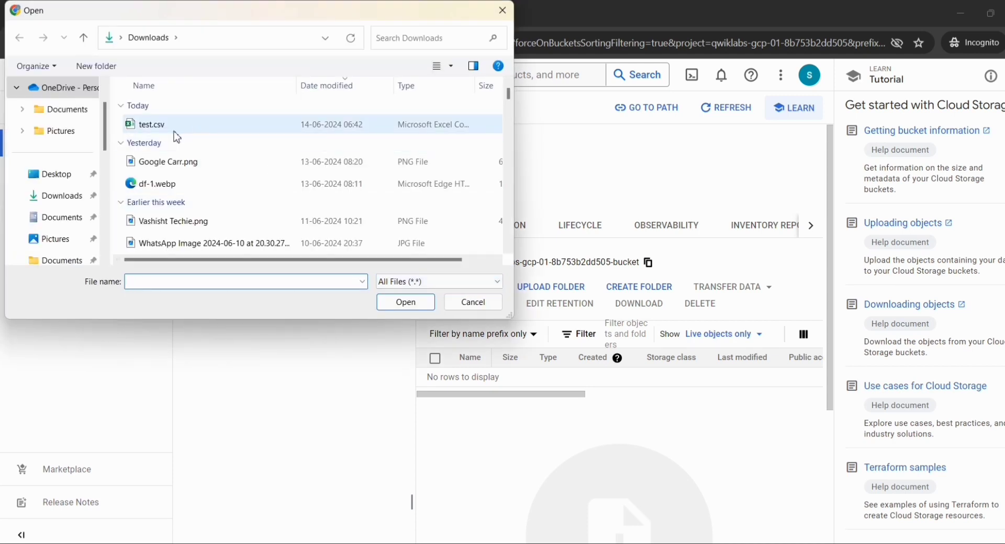
{"action": "double_click", "coordinate": [152, 131]}
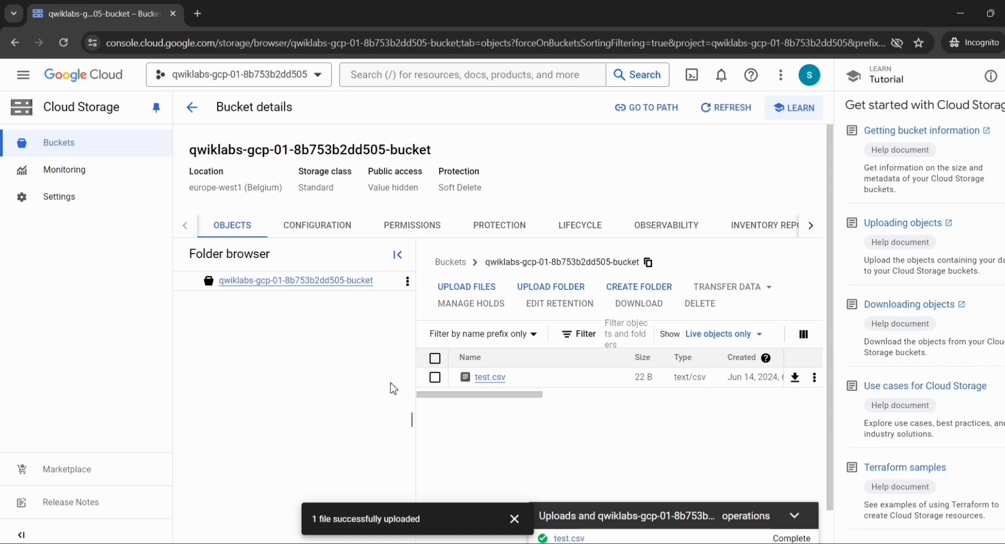
Switch to the Skills Boost lab page and check progress for uploading a file to the Cloud Storage bucket as a Dataplex Data Writer
{"action": "key", "text": "alt+Tab"}
{"action": "scroll", "coordinate": [393, 389], "scroll_direction": "down", "scroll_amount": 5}
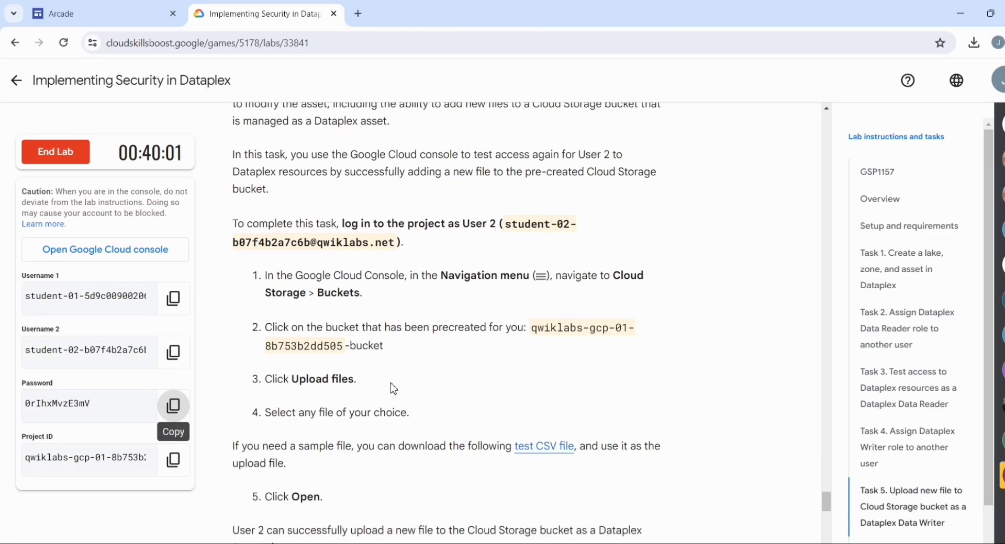
{"action": "scroll", "coordinate": [367, 390], "scroll_direction": "down", "scroll_amount": 8}
{"action": "left_click", "coordinate": [343, 421]}
{"action": "scroll", "coordinate": [343, 416], "scroll_direction": "down", "scroll_amount": 4}
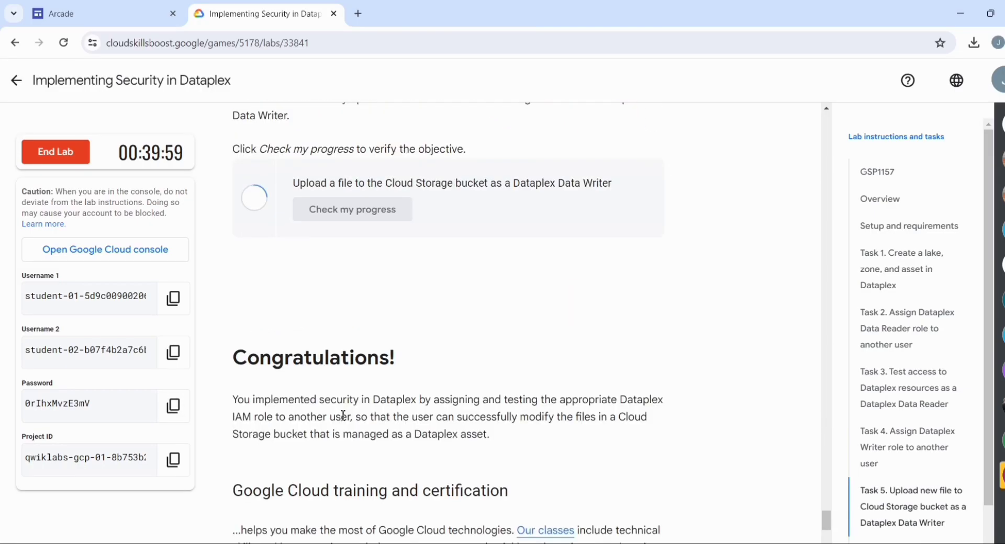
{"action": "scroll", "coordinate": [343, 417], "scroll_direction": "up", "scroll_amount": 1}
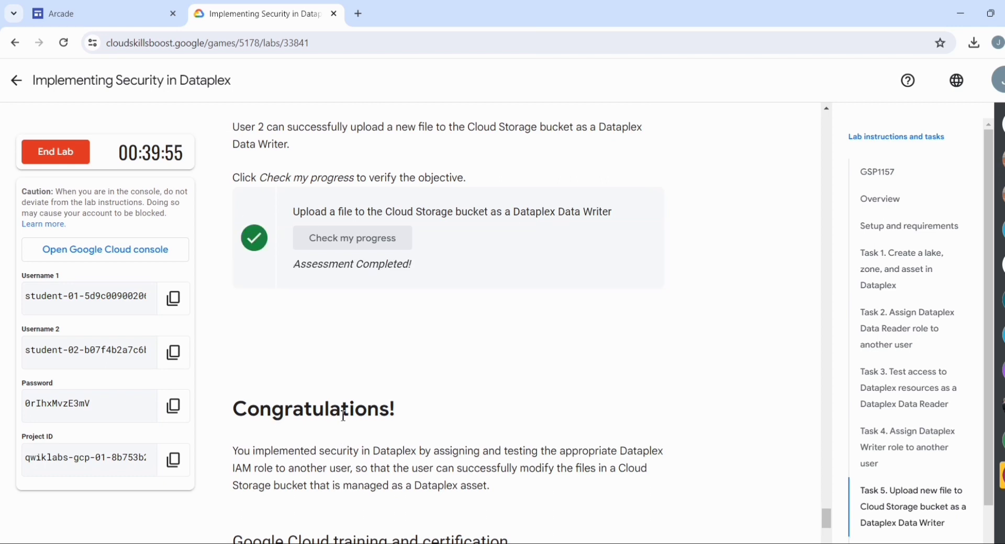
Review the lab instructions from Task 5 back through the earlier tasks and setup requirements to the lab title
{"action": "scroll", "coordinate": [344, 416], "scroll_direction": "up", "scroll_amount": 10}
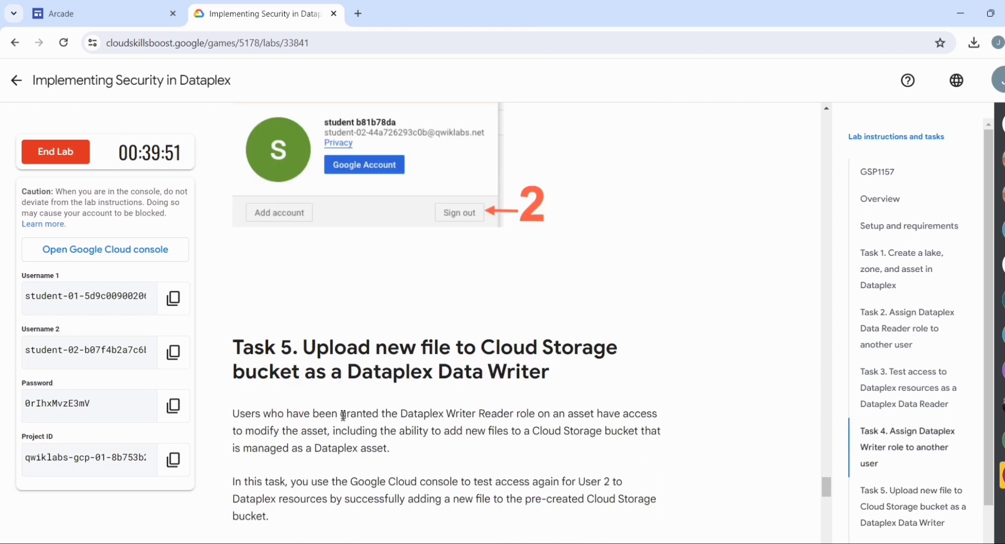
{"action": "scroll", "coordinate": [343, 416], "scroll_direction": "up", "scroll_amount": 10}
{"action": "scroll", "coordinate": [343, 416], "scroll_direction": "up", "scroll_amount": 15}
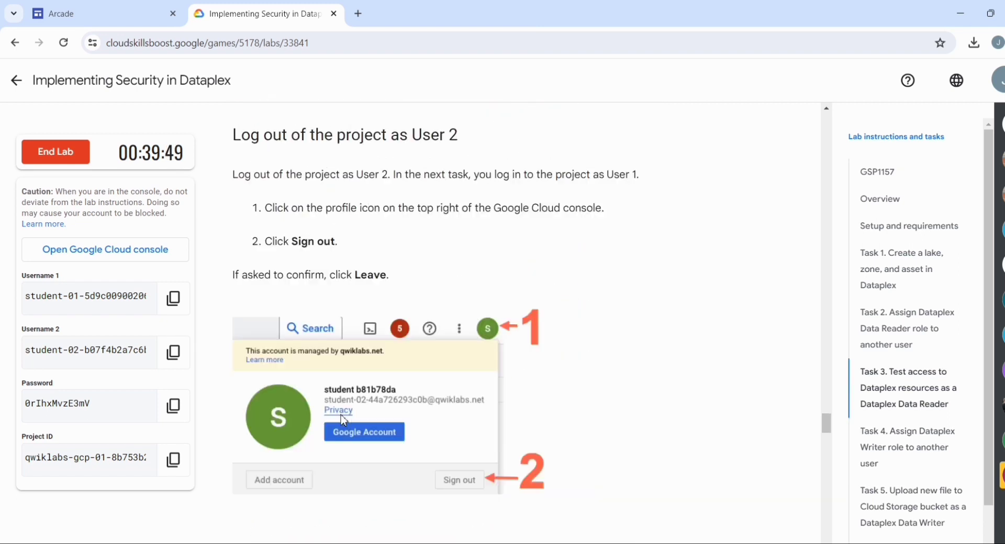
{"action": "scroll", "coordinate": [344, 416], "scroll_direction": "up", "scroll_amount": 15}
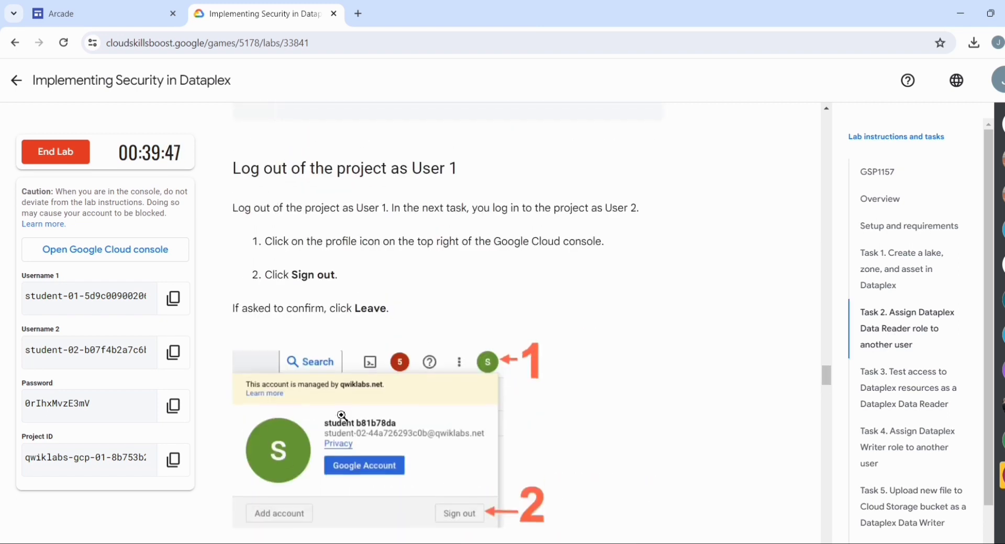
{"action": "scroll", "coordinate": [343, 420], "scroll_direction": "up", "scroll_amount": 15}
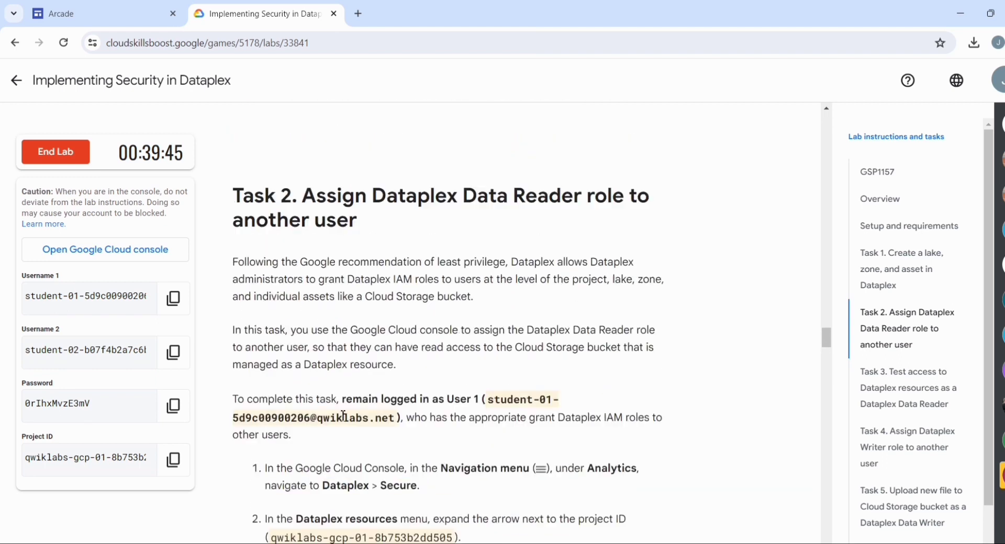
{"action": "scroll", "coordinate": [343, 421], "scroll_direction": "up", "scroll_amount": 10}
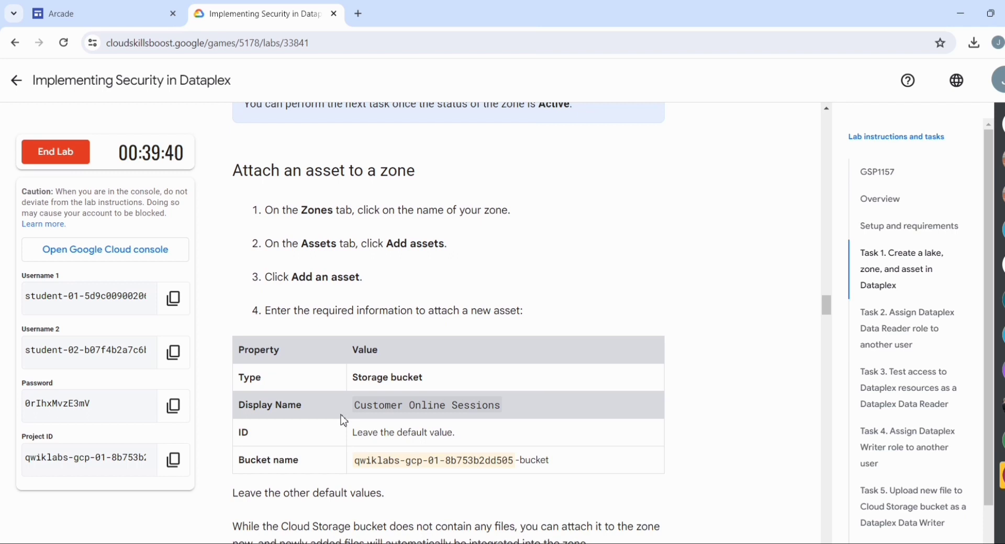
{"action": "scroll", "coordinate": [343, 420], "scroll_direction": "up", "scroll_amount": 10}
{"action": "scroll", "coordinate": [343, 420], "scroll_direction": "up", "scroll_amount": 10}
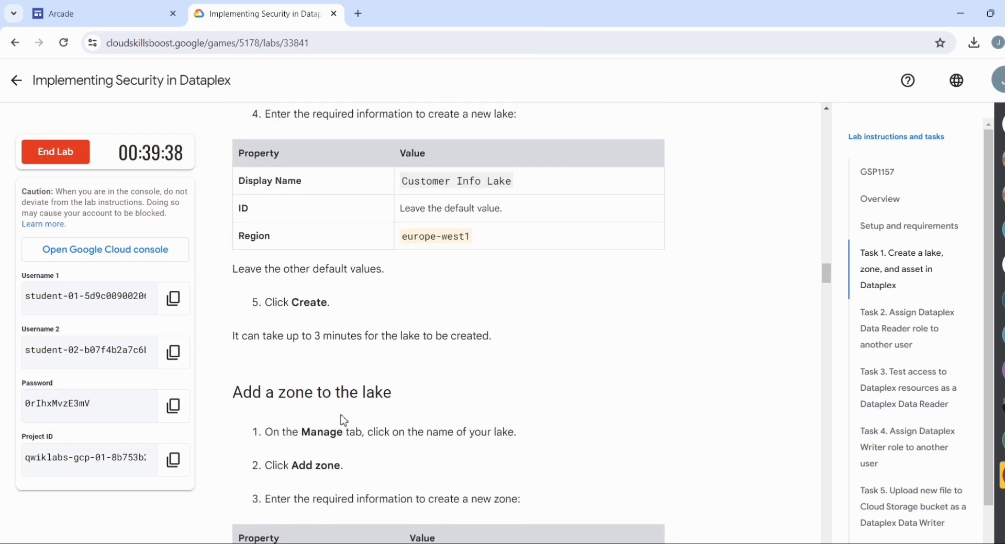
{"action": "right_click", "coordinate": [344, 421]}
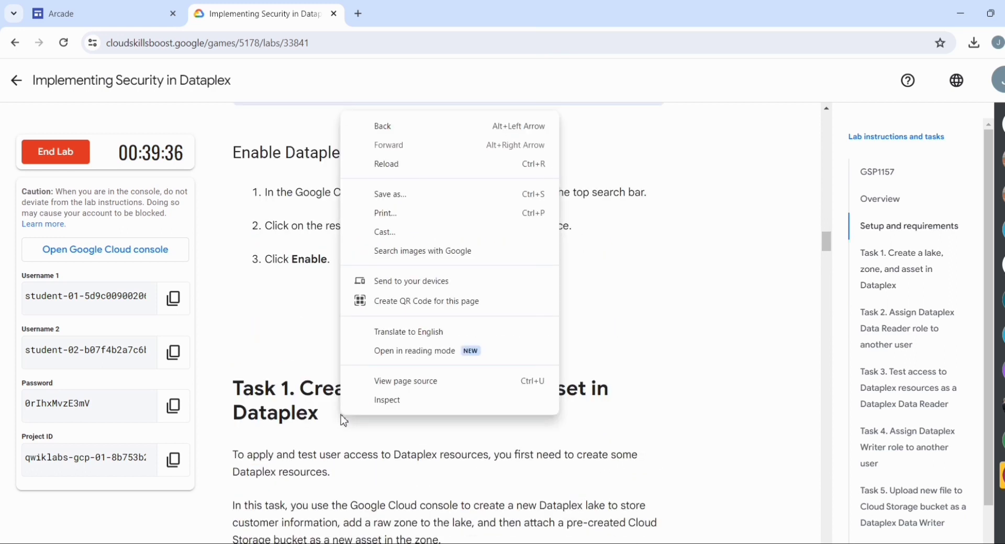
{"action": "left_click", "coordinate": [321, 363]}
{"action": "scroll", "coordinate": [321, 365], "scroll_direction": "up", "scroll_amount": 5}
{"action": "scroll", "coordinate": [321, 364], "scroll_direction": "up", "scroll_amount": 12}
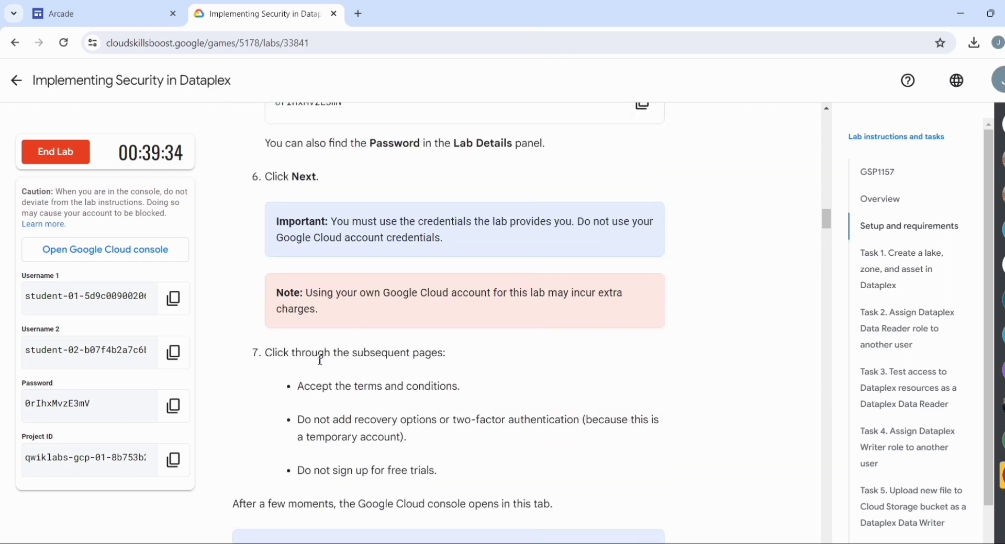
{"action": "scroll", "coordinate": [321, 360], "scroll_direction": "up", "scroll_amount": 4}
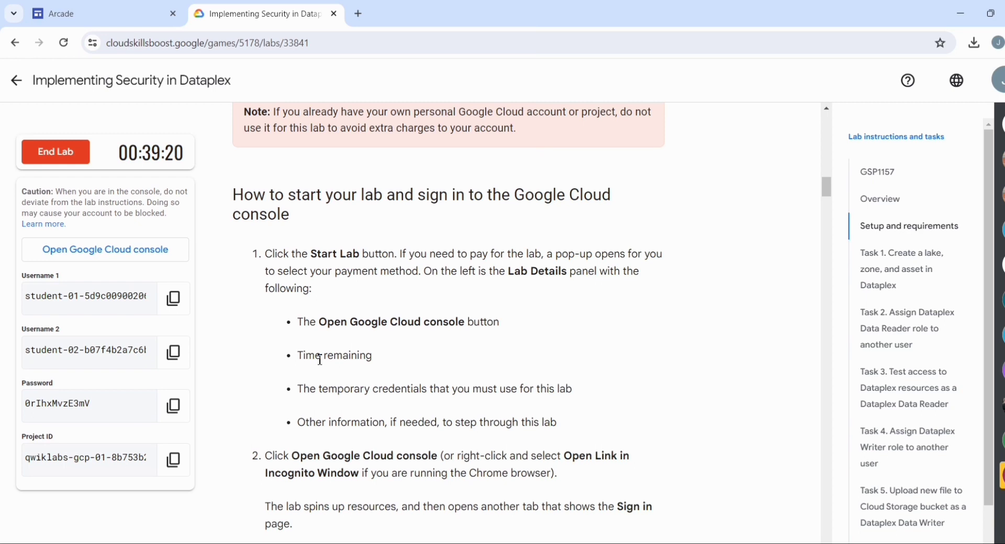
{"action": "scroll", "coordinate": [320, 360], "scroll_direction": "up", "scroll_amount": 8}
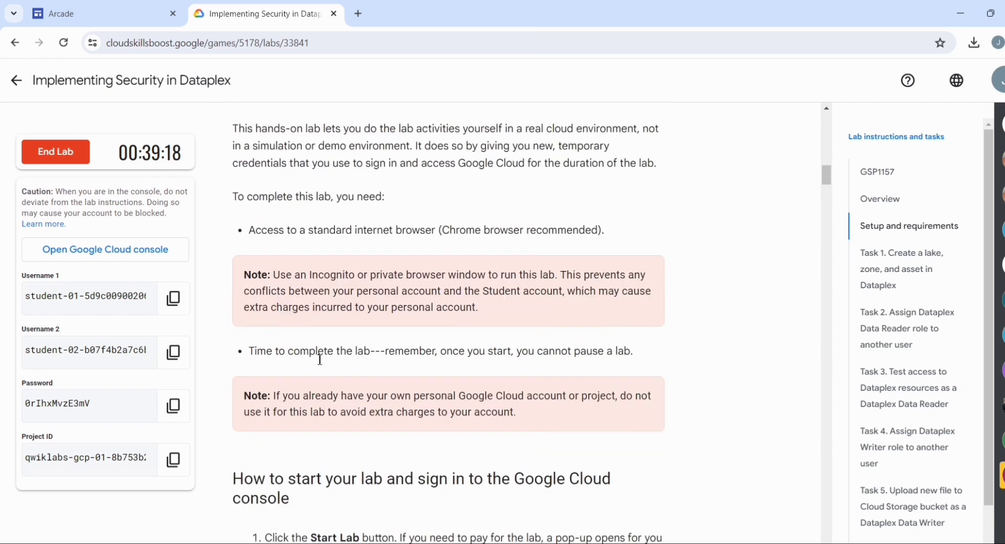
{"action": "scroll", "coordinate": [320, 360], "scroll_direction": "up", "scroll_amount": 8}
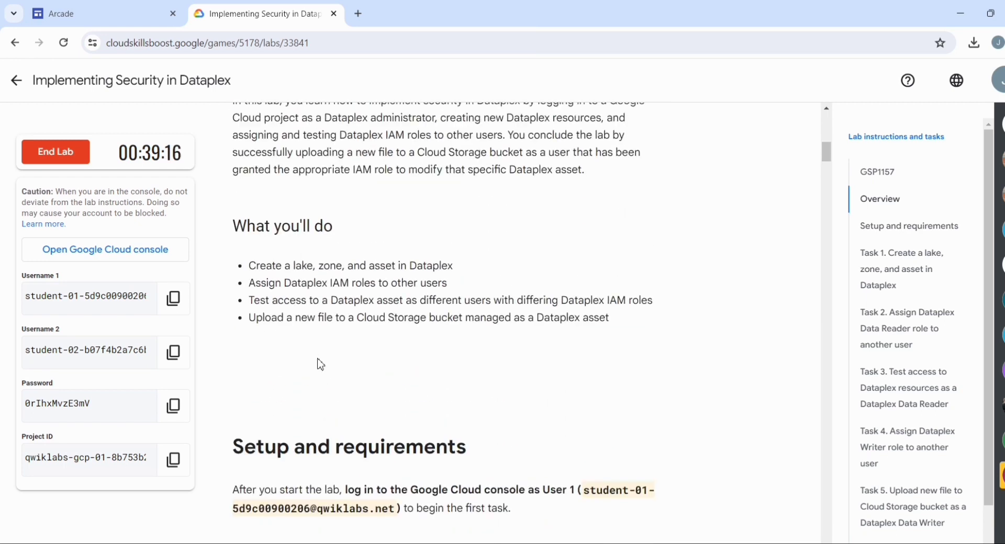
{"action": "scroll", "coordinate": [321, 364], "scroll_direction": "up", "scroll_amount": 8}
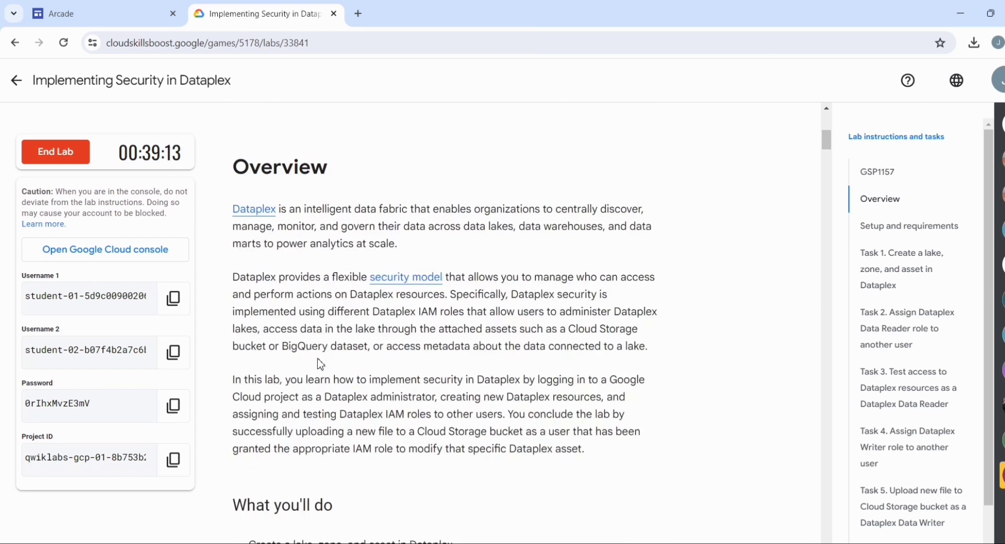
{"action": "scroll", "coordinate": [320, 361], "scroll_direction": "up", "scroll_amount": 5}
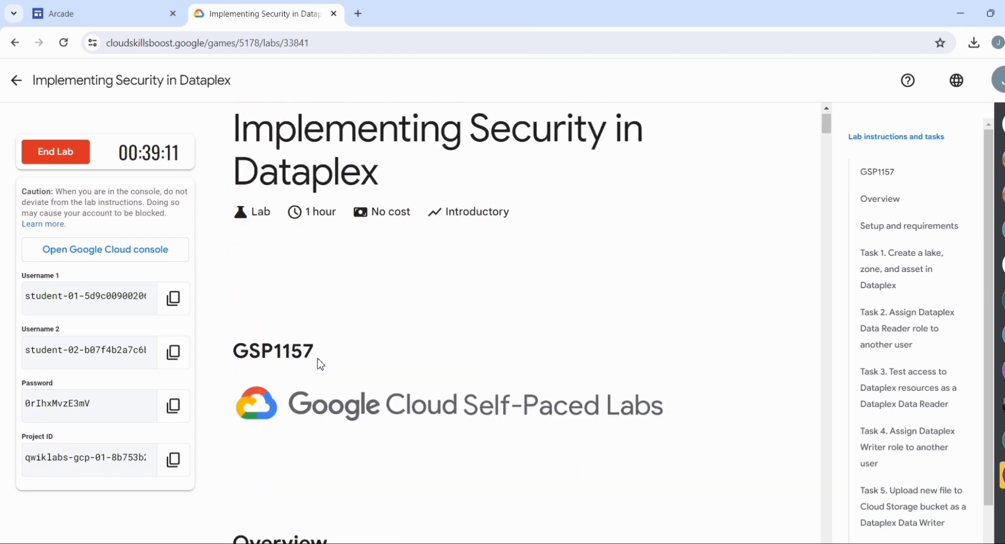